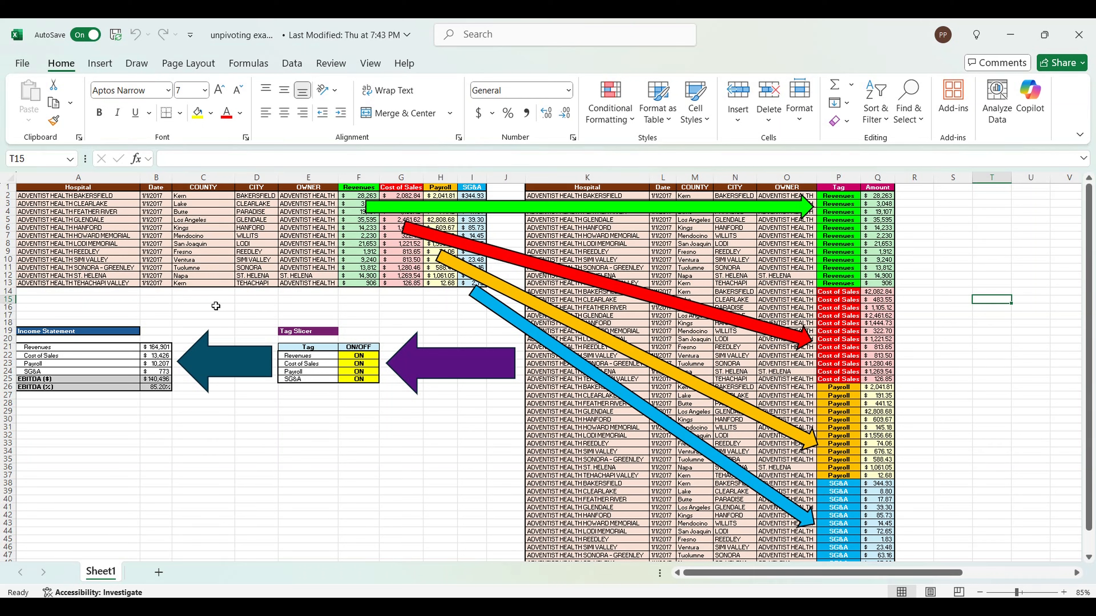
- Examine the source table's descriptive columns and its separate Revenues, Cost of Sales, Payroll and SG&A columns
{"action": "left_click_drag", "start_coordinate": [61, 187], "coordinate": [474, 283]}
{"action": "left_click_drag", "start_coordinate": [60, 190], "coordinate": [330, 294]}
{"action": "left_click_drag", "start_coordinate": [351, 188], "coordinate": [472, 285]}
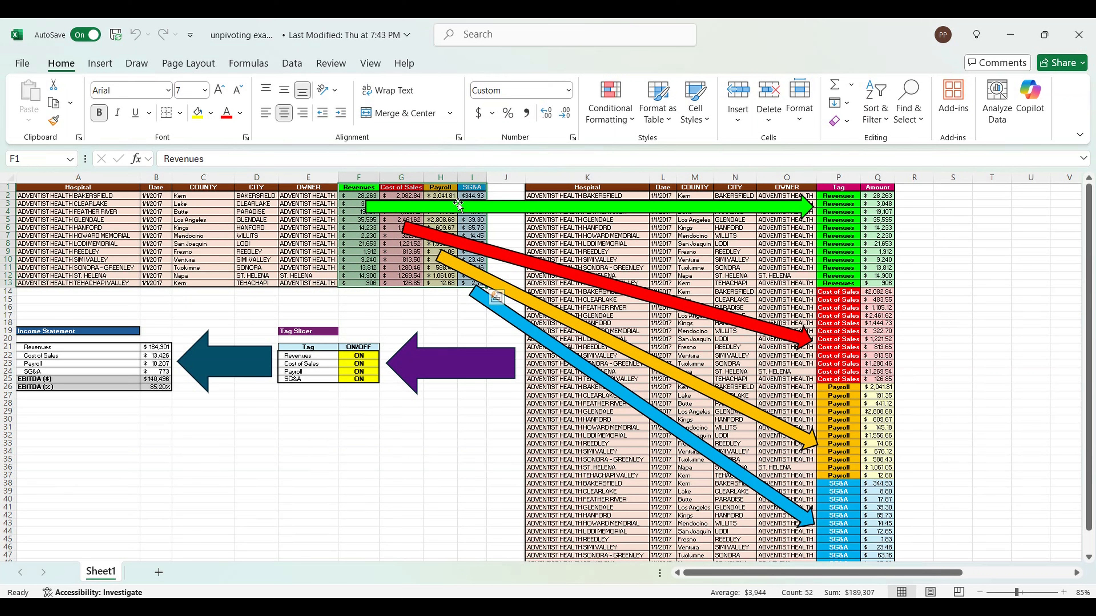
{"action": "left_click", "coordinate": [400, 190]}
{"action": "left_click", "coordinate": [449, 190]}
{"action": "left_click", "coordinate": [478, 190]}
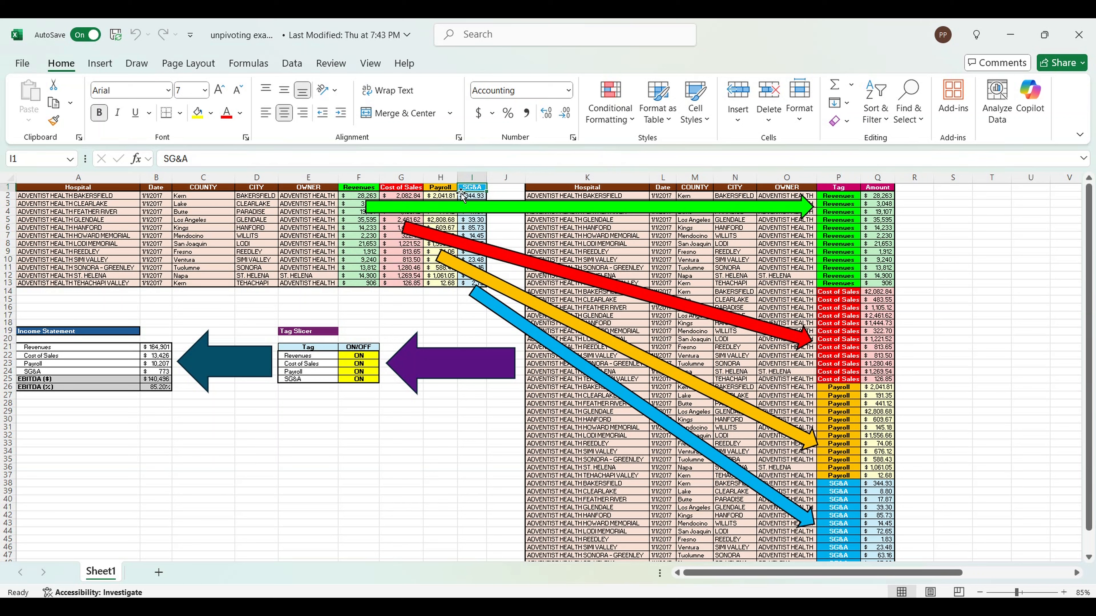
{"action": "left_click_drag", "start_coordinate": [362, 190], "coordinate": [477, 277]}
- Examine the Tag and Amount columns of the unpivoted table, from the Revenues rows through the SG&A rows
{"action": "left_click_drag", "start_coordinate": [888, 190], "coordinate": [893, 549]}
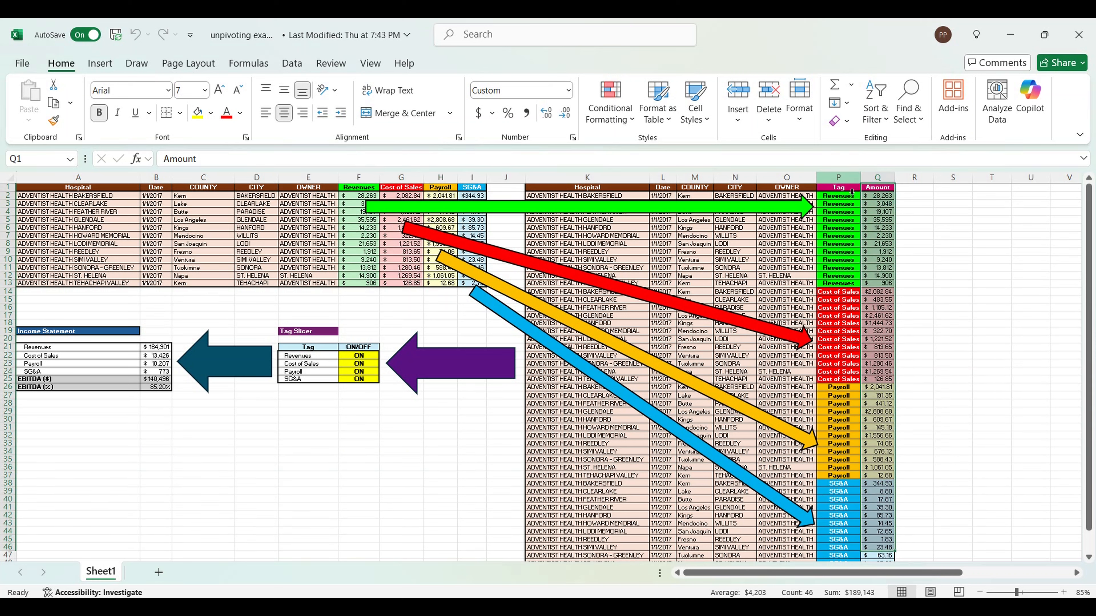
{"action": "left_click", "coordinate": [836, 188]}
{"action": "left_click_drag", "start_coordinate": [836, 198], "coordinate": [837, 554]}
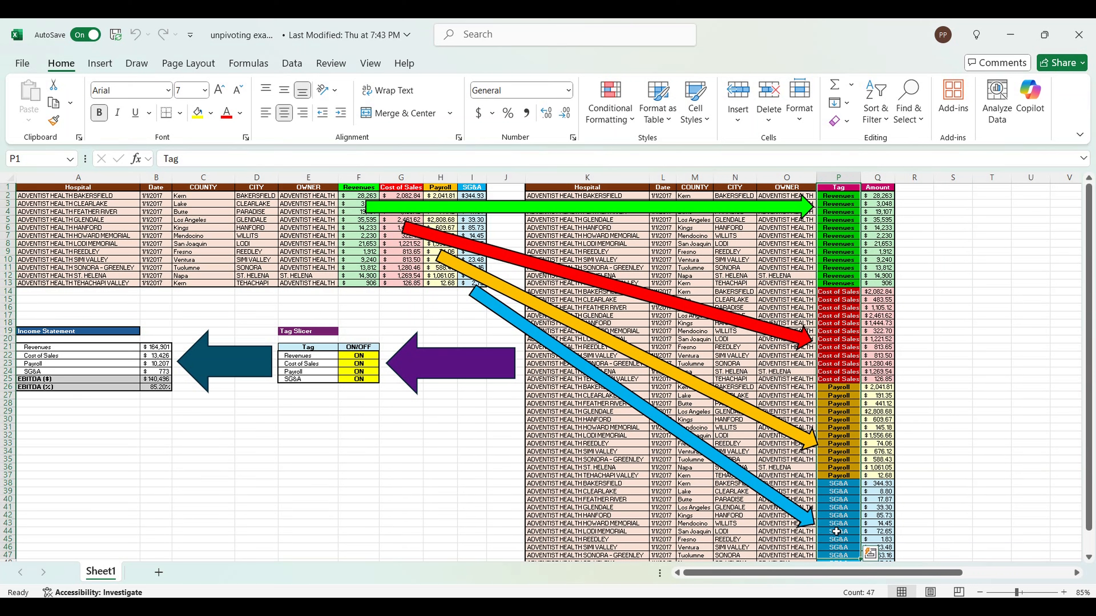
{"action": "left_click_drag", "start_coordinate": [845, 196], "coordinate": [840, 452]}
{"action": "left_click_drag", "start_coordinate": [844, 501], "coordinate": [836, 561]}
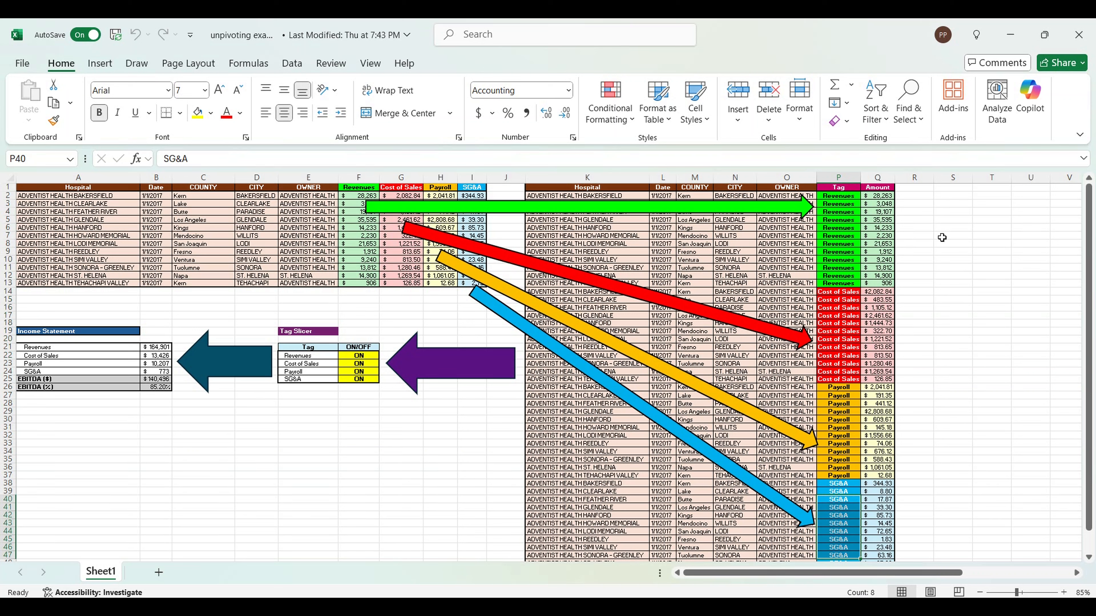
- Compare the source Revenues, Cost of Sales, Payroll and SG&A columns with their matching Tag and Amount blocks in the unpivoted table
{"action": "left_click_drag", "start_coordinate": [360, 187], "coordinate": [360, 284]}
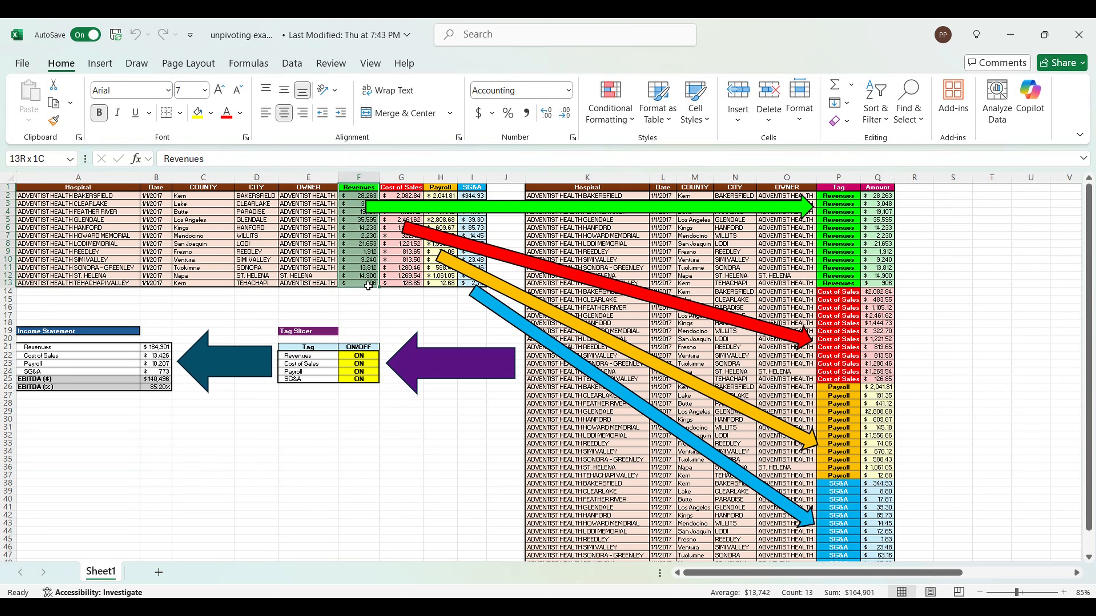
{"action": "left_click_drag", "start_coordinate": [838, 196], "coordinate": [876, 283]}
{"action": "left_click_drag", "start_coordinate": [410, 189], "coordinate": [403, 284]}
{"action": "left_click_drag", "start_coordinate": [839, 292], "coordinate": [875, 380]}
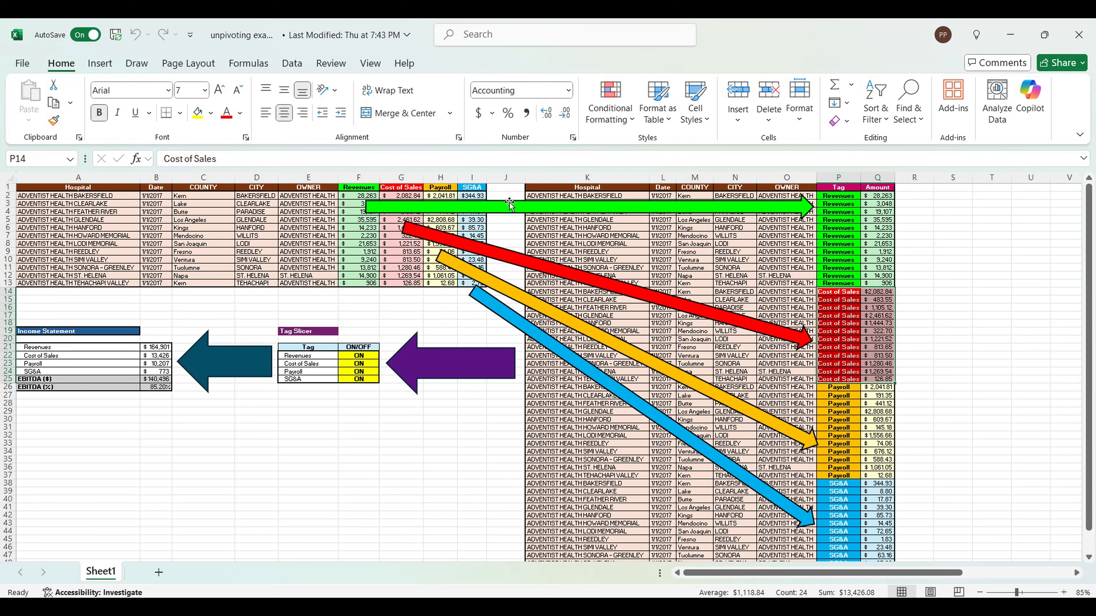
{"action": "left_click_drag", "start_coordinate": [435, 190], "coordinate": [446, 287]}
{"action": "left_click_drag", "start_coordinate": [841, 387], "coordinate": [869, 475]}
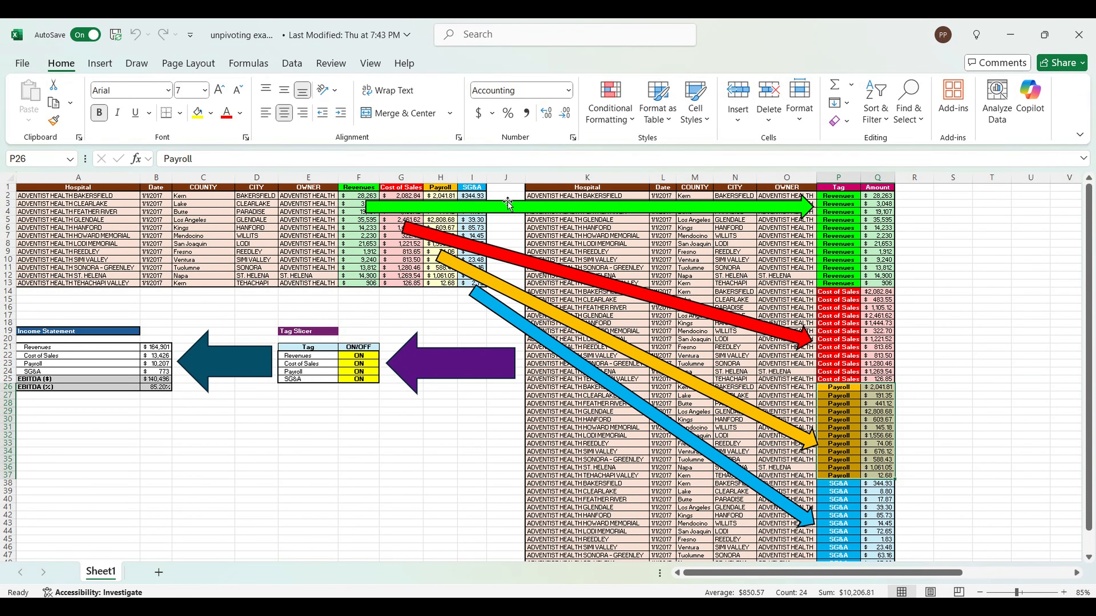
{"action": "left_click_drag", "start_coordinate": [477, 190], "coordinate": [475, 287]}
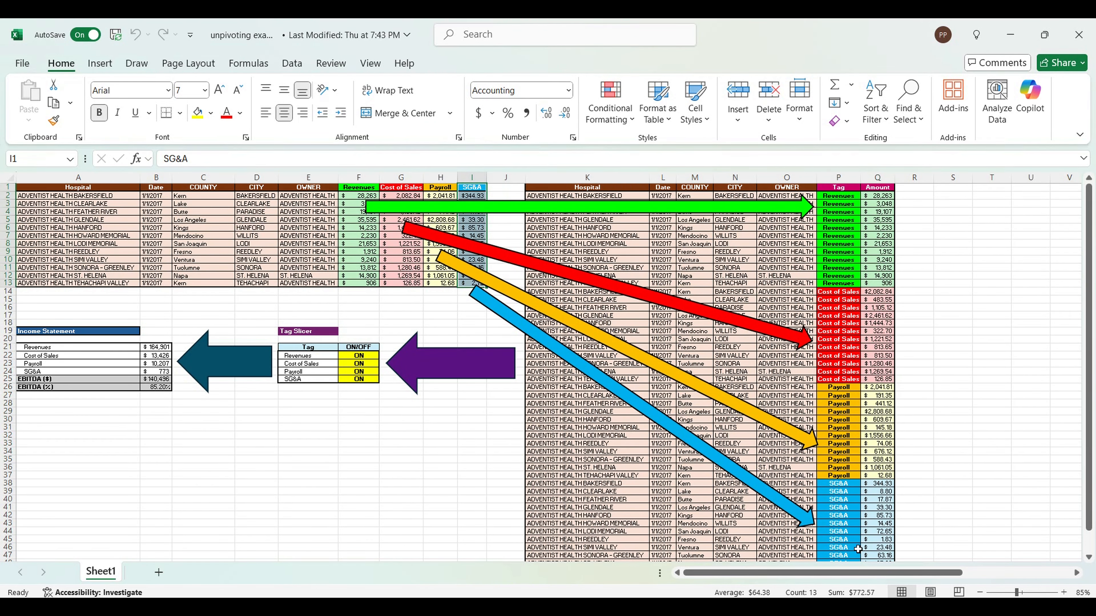
{"action": "scroll", "coordinate": [947, 467], "scroll_direction": "down", "scroll_amount": 3}
{"action": "left_click_drag", "start_coordinate": [841, 419], "coordinate": [893, 494]}
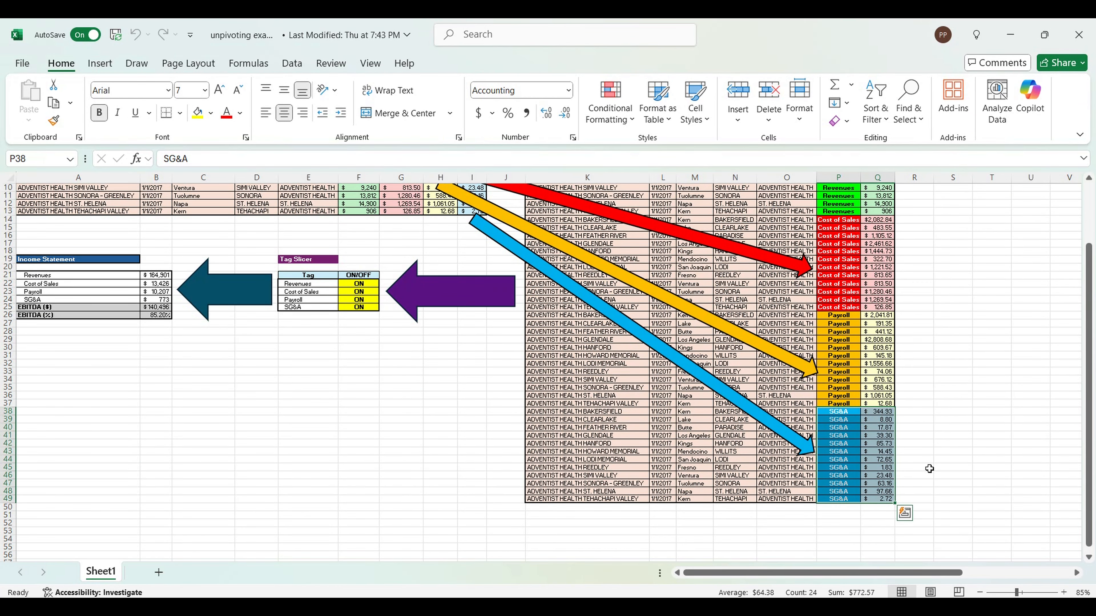
{"action": "left_click", "coordinate": [930, 469]}
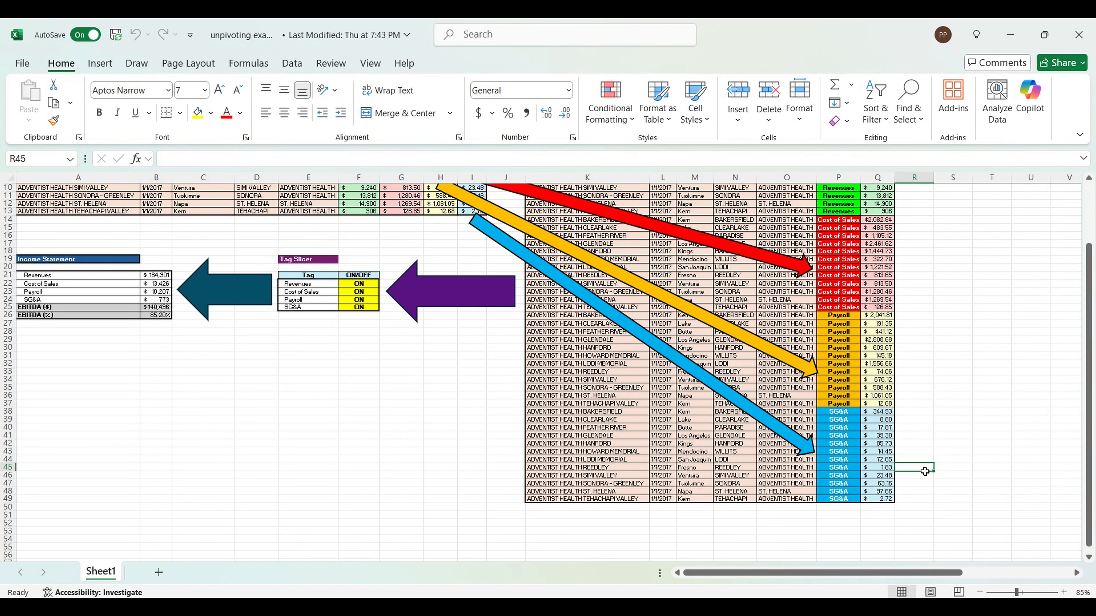
- Compare the source Hospital, Date, County, City and Owner values with their repeated blocks for each tag in the unpivoted table
{"action": "scroll", "coordinate": [925, 471], "scroll_direction": "up", "scroll_amount": 3}
{"action": "left_click_drag", "start_coordinate": [324, 283], "coordinate": [65, 196]}
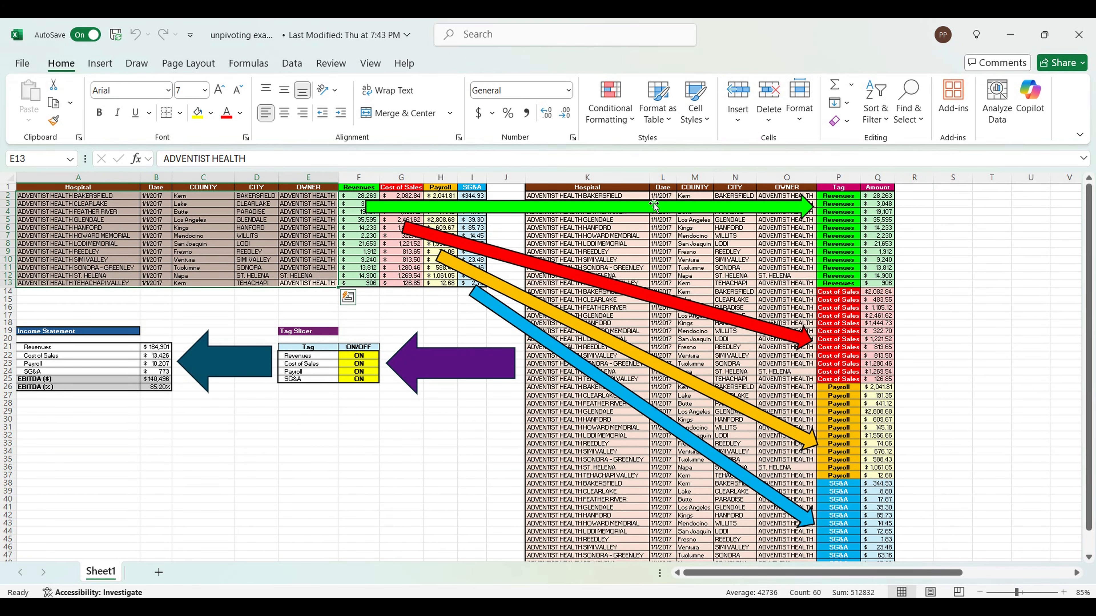
{"action": "left_click_drag", "start_coordinate": [805, 284], "coordinate": [589, 196]}
{"action": "left_click_drag", "start_coordinate": [88, 197], "coordinate": [307, 283]}
{"action": "left_click_drag", "start_coordinate": [805, 380], "coordinate": [556, 291]}
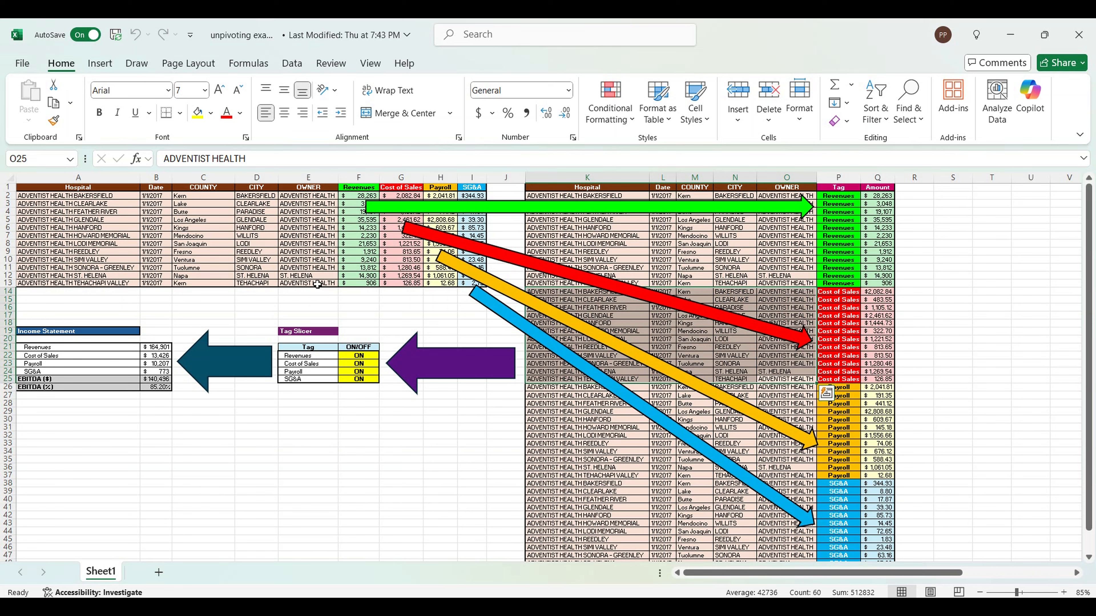
{"action": "left_click_drag", "start_coordinate": [317, 284], "coordinate": [106, 197]}
{"action": "left_click_drag", "start_coordinate": [808, 475], "coordinate": [591, 385]}
{"action": "left_click", "coordinate": [309, 190]}
{"action": "left_click_drag", "start_coordinate": [314, 196], "coordinate": [87, 287]}
{"action": "scroll", "coordinate": [518, 432], "scroll_direction": "down", "scroll_amount": 1}
{"action": "left_click_drag", "start_coordinate": [802, 546], "coordinate": [561, 459]}
{"action": "left_click", "coordinate": [401, 443]}
{"action": "scroll", "coordinate": [457, 216], "scroll_direction": "up", "scroll_amount": 1}
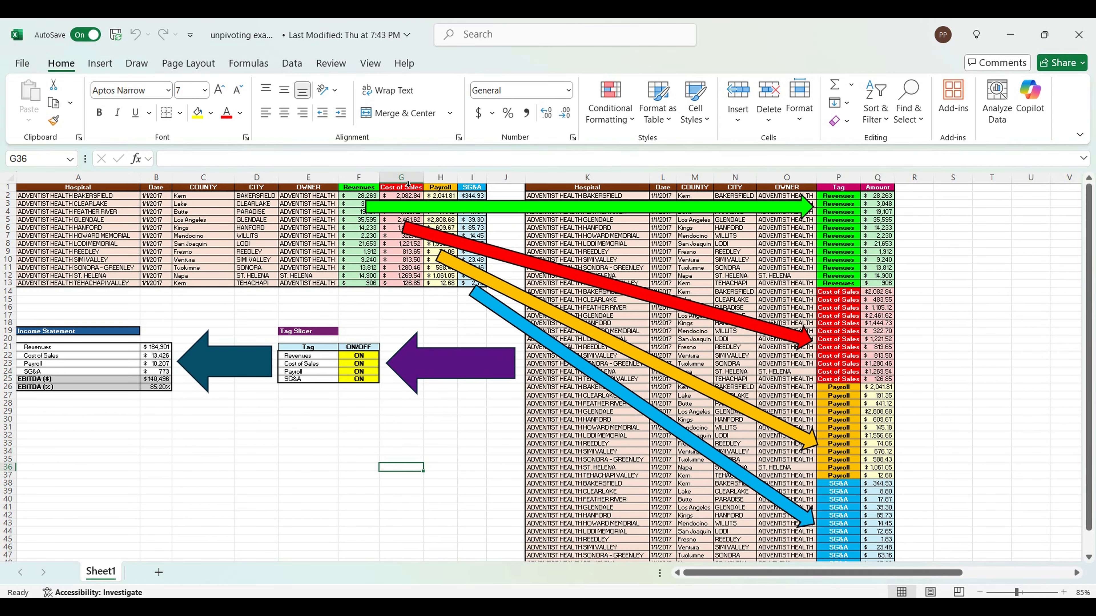
- Review the source table, the Income Statement with its EBITDA rows, and the Tag Slicer with its ON/OFF settings
{"action": "left_click_drag", "start_coordinate": [131, 190], "coordinate": [474, 285]}
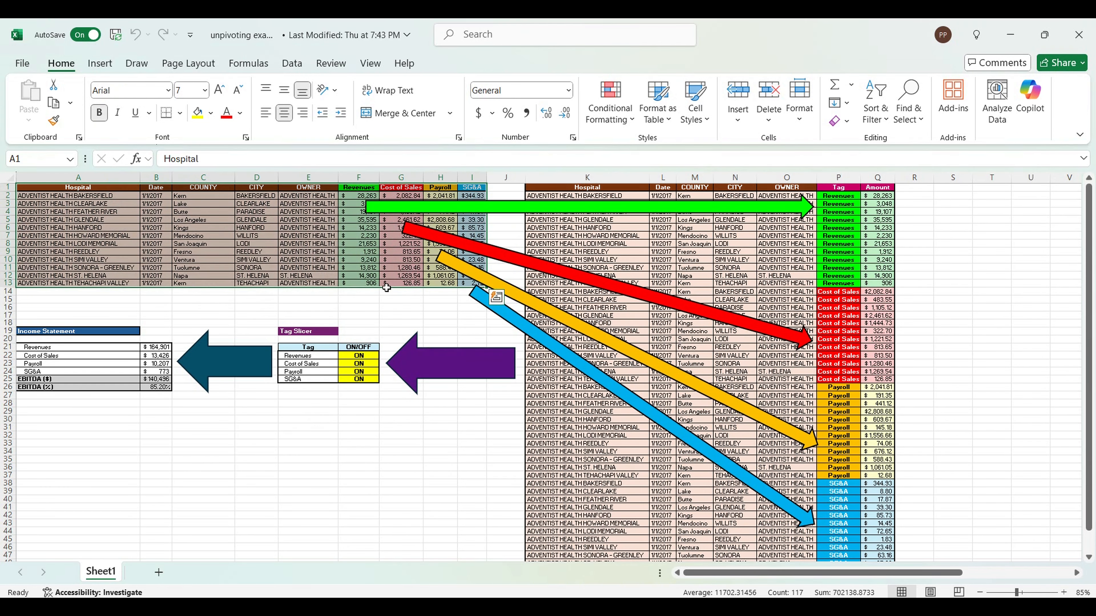
{"action": "left_click_drag", "start_coordinate": [122, 335], "coordinate": [160, 391]}
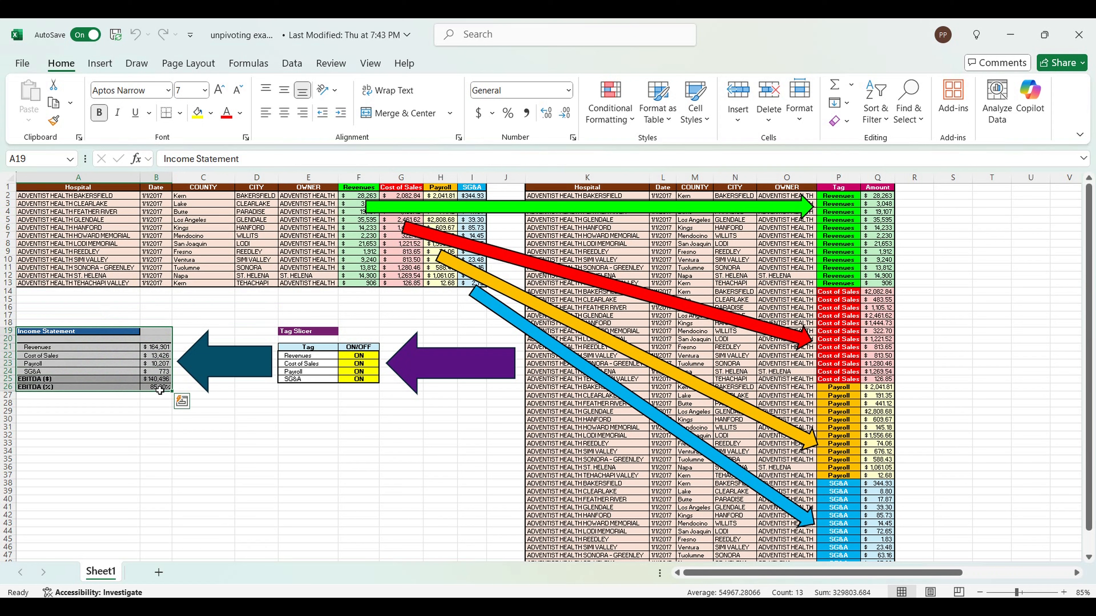
{"action": "left_click_drag", "start_coordinate": [312, 335], "coordinate": [323, 385]}
{"action": "left_click_drag", "start_coordinate": [126, 347], "coordinate": [165, 393]}
{"action": "left_click_drag", "start_coordinate": [103, 379], "coordinate": [173, 393]}
{"action": "left_click_drag", "start_coordinate": [328, 356], "coordinate": [325, 383]}
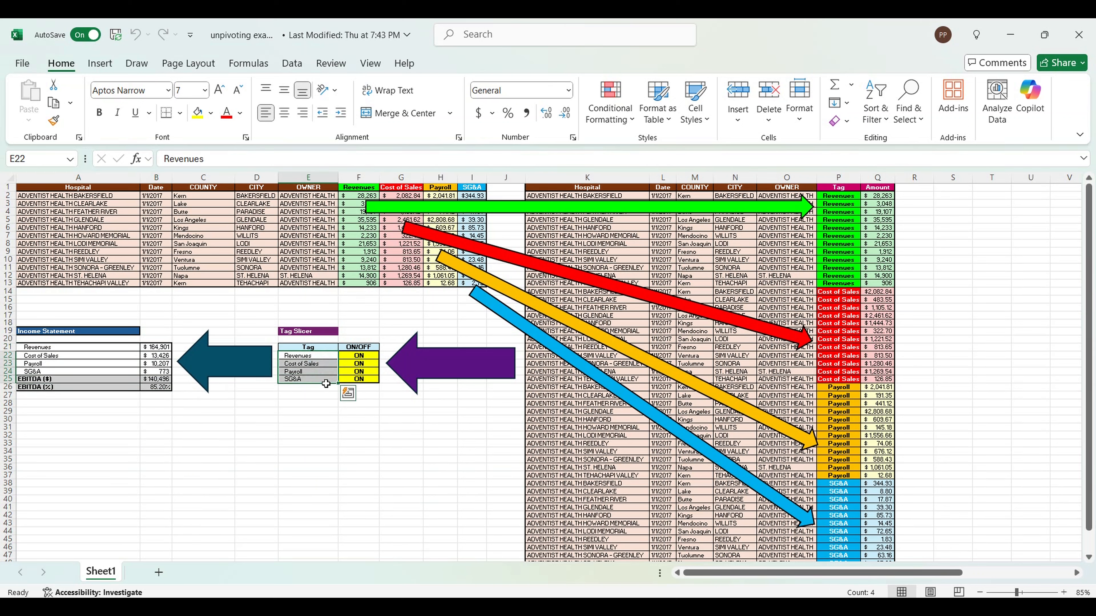
{"action": "left_click_drag", "start_coordinate": [308, 332], "coordinate": [364, 380]}
{"action": "left_click", "coordinate": [359, 379]}
{"action": "left_click_drag", "start_coordinate": [129, 332], "coordinate": [161, 388]}
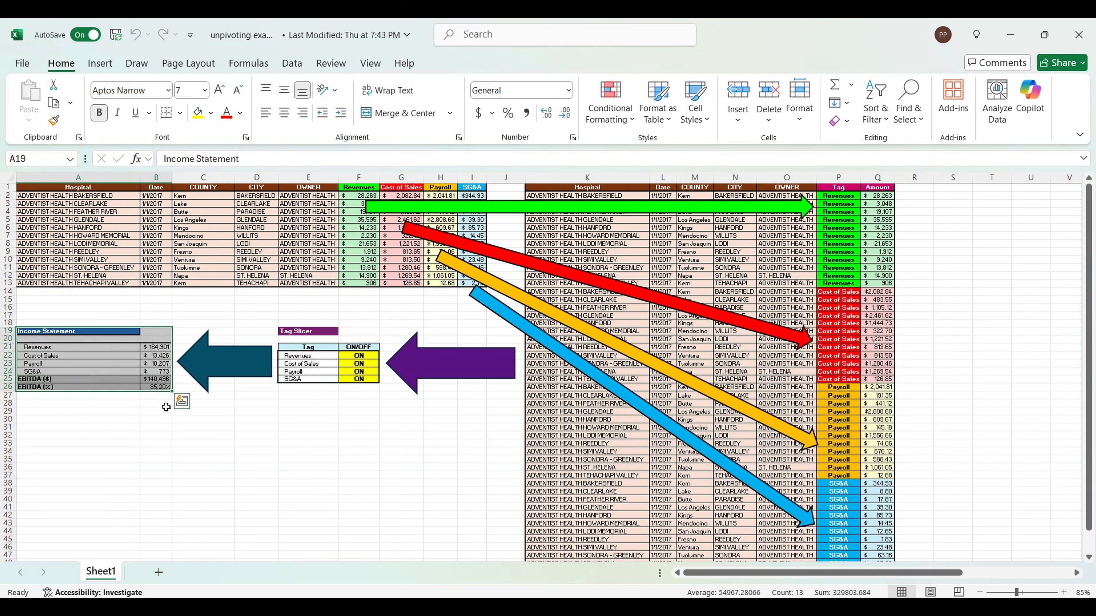
- Set the Cost of Sales, Payroll and SG&A tags to OFF in the Tag Slicer and check the Income Statement
{"action": "left_click", "coordinate": [367, 365]}
{"action": "left_click", "coordinate": [383, 363]}
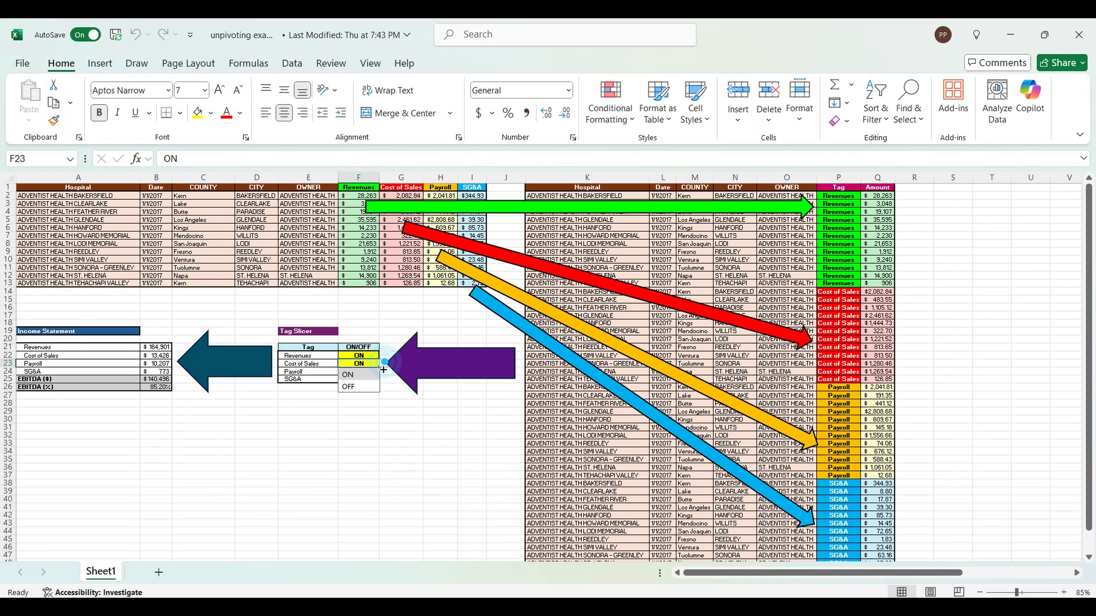
{"action": "left_click", "coordinate": [361, 387]}
{"action": "left_click", "coordinate": [366, 372]}
{"action": "left_click", "coordinate": [384, 372]}
{"action": "left_click", "coordinate": [358, 394]}
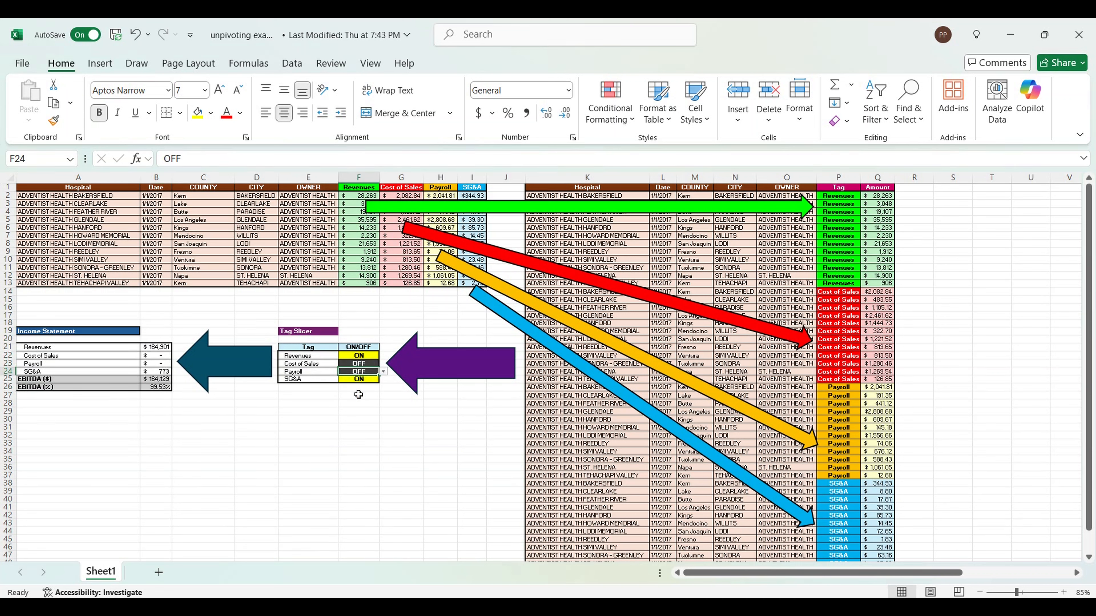
{"action": "left_click", "coordinate": [364, 378]}
{"action": "left_click", "coordinate": [383, 379]}
{"action": "left_click", "coordinate": [349, 402]}
{"action": "left_click_drag", "start_coordinate": [123, 351], "coordinate": [163, 390]}
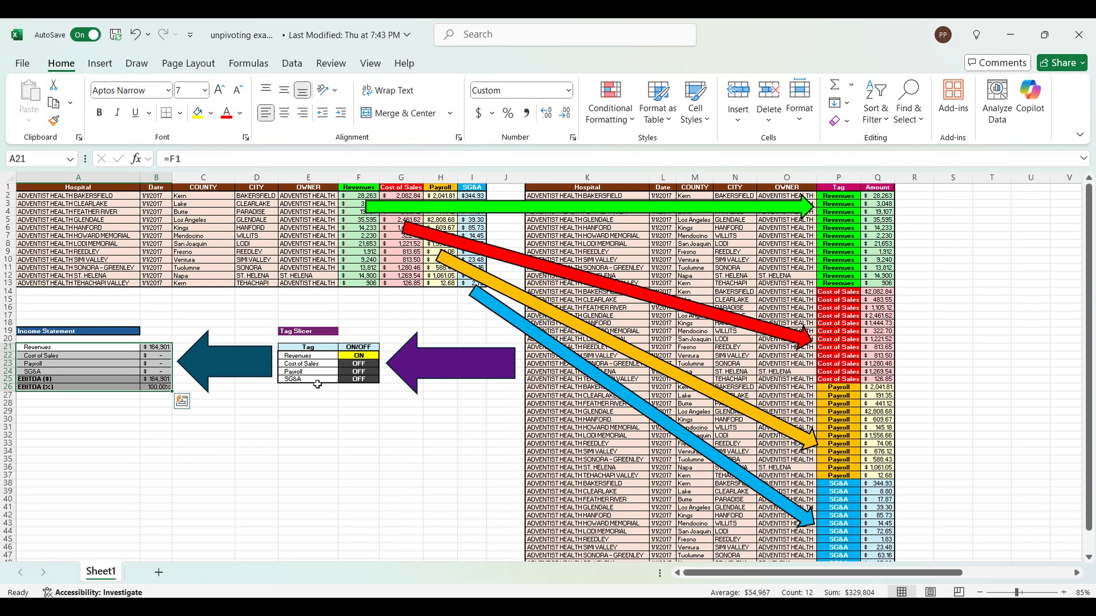
- Set the Cost of Sales, Payroll and SG&A tags back to ON in the Tag Slicer and check the Income Statement
{"action": "left_click", "coordinate": [358, 363]}
{"action": "left_click", "coordinate": [383, 363]}
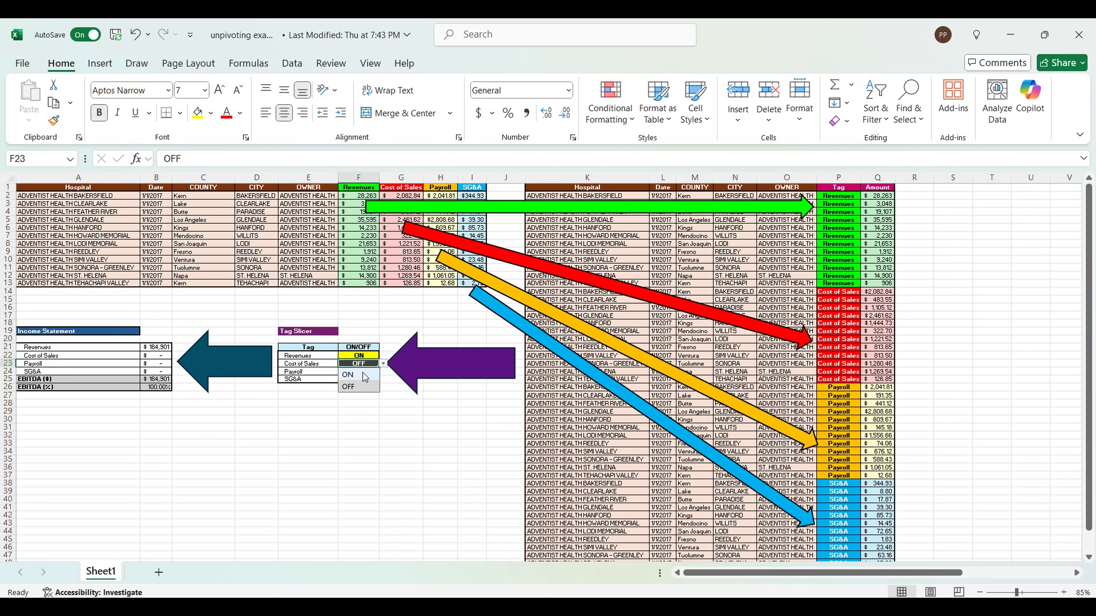
{"action": "left_click", "coordinate": [364, 374]}
{"action": "left_click", "coordinate": [358, 371]}
{"action": "left_click", "coordinate": [382, 372]}
{"action": "left_click", "coordinate": [364, 383]}
{"action": "left_click", "coordinate": [358, 379]}
{"action": "left_click", "coordinate": [382, 379]}
{"action": "left_click", "coordinate": [363, 391]}
{"action": "left_click_drag", "start_coordinate": [159, 352], "coordinate": [65, 386]}
{"action": "left_click", "coordinate": [322, 364]}
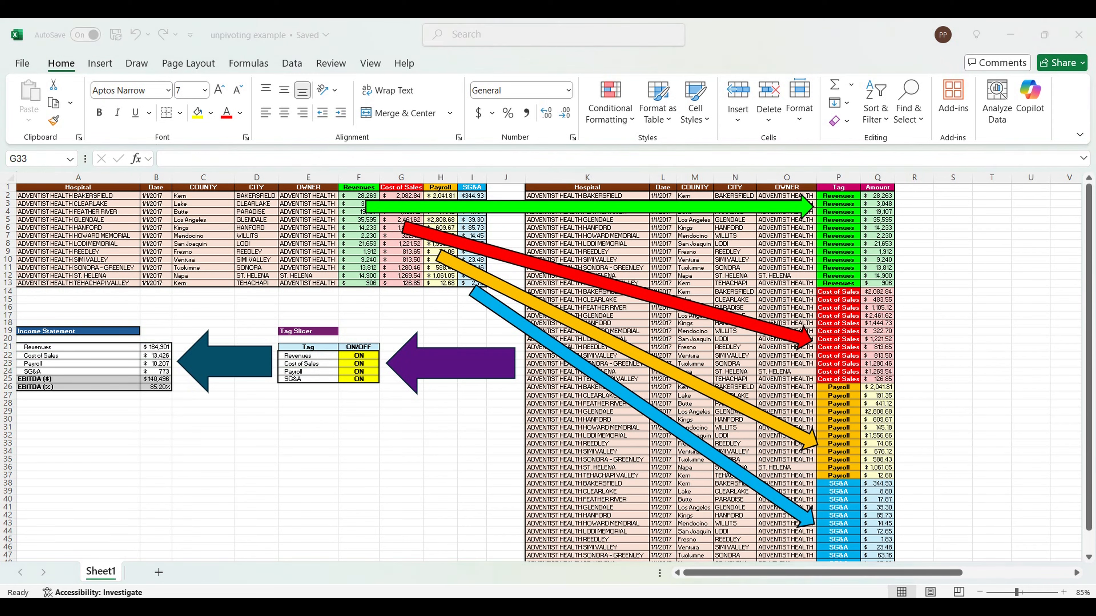
- Switch to the Power BI income statement report and toggle the COGS Drugs, COGS Surgery and Payroll Surgery tags in the Local Tag slicer
{"action": "left_click", "coordinate": [562, 548]}
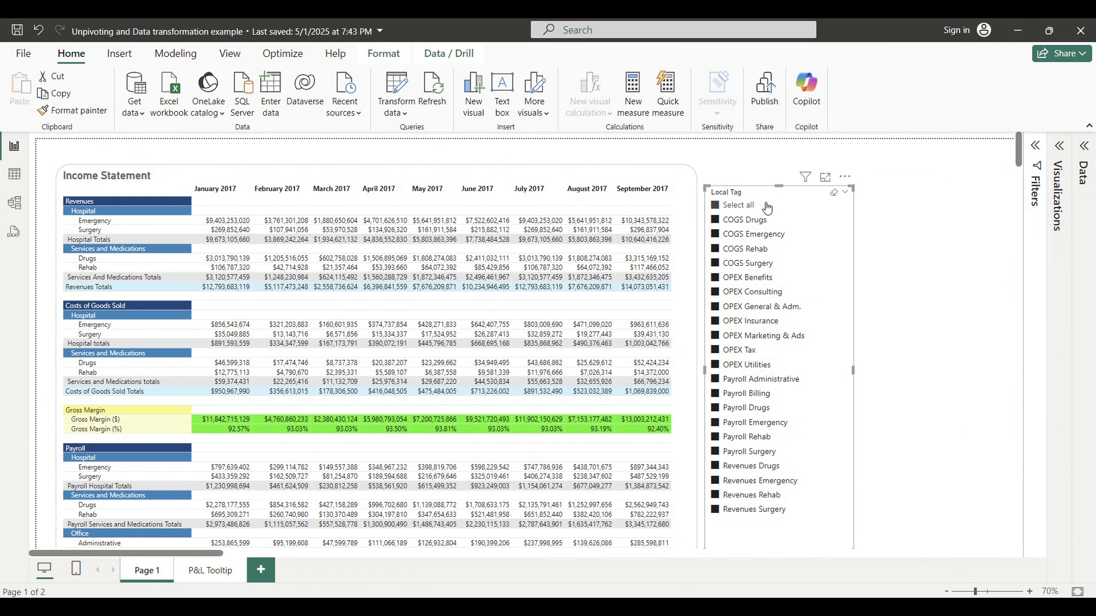
{"action": "left_click", "coordinate": [729, 220]}
{"action": "left_click", "coordinate": [716, 220]}
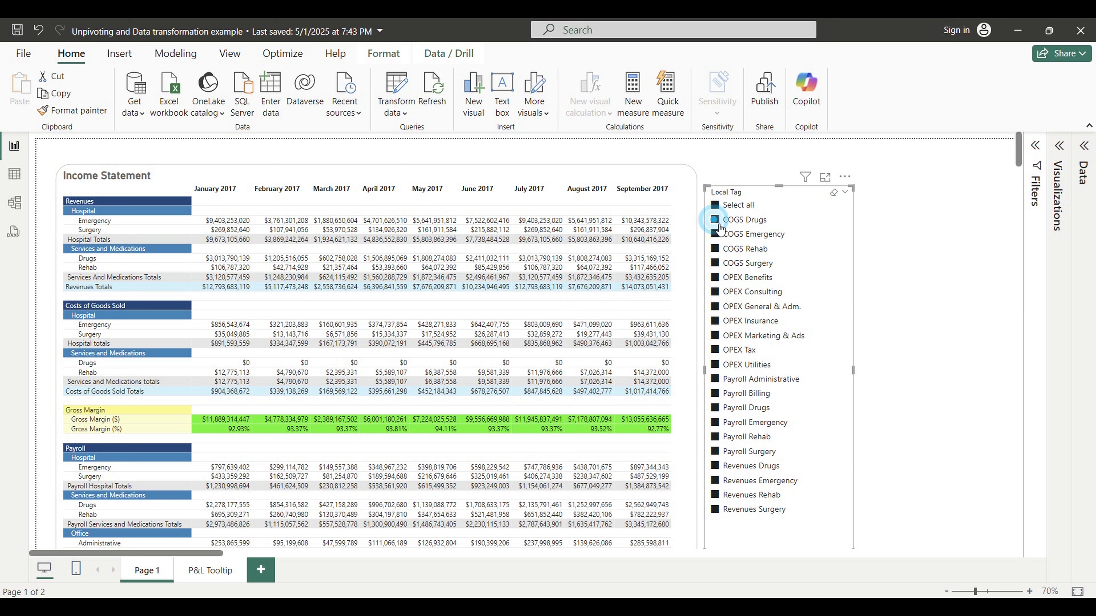
{"action": "left_click", "coordinate": [717, 265]}
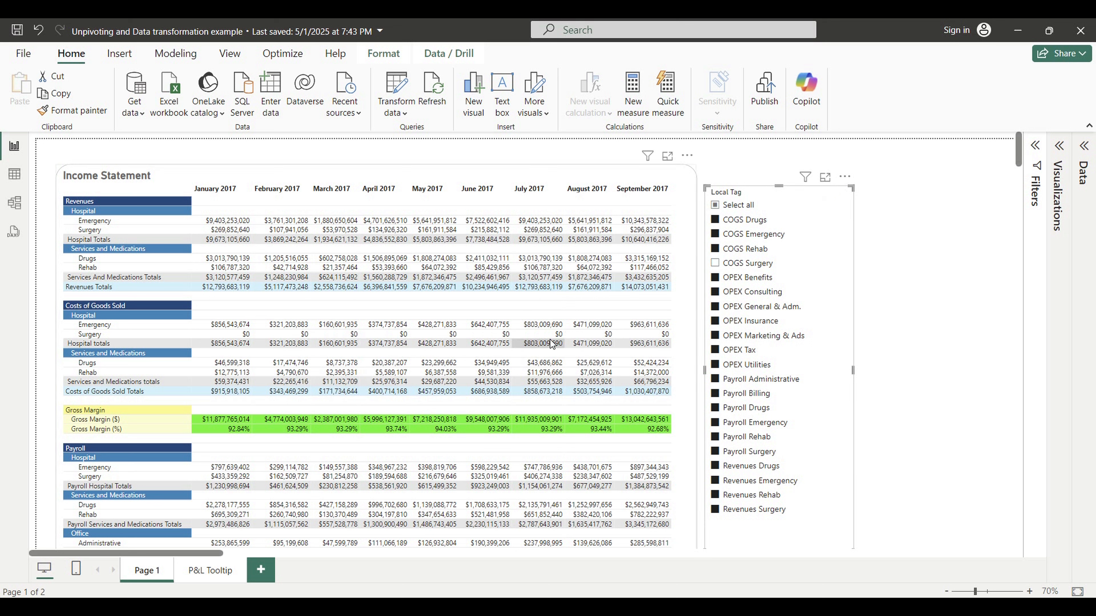
{"action": "left_click", "coordinate": [716, 262]}
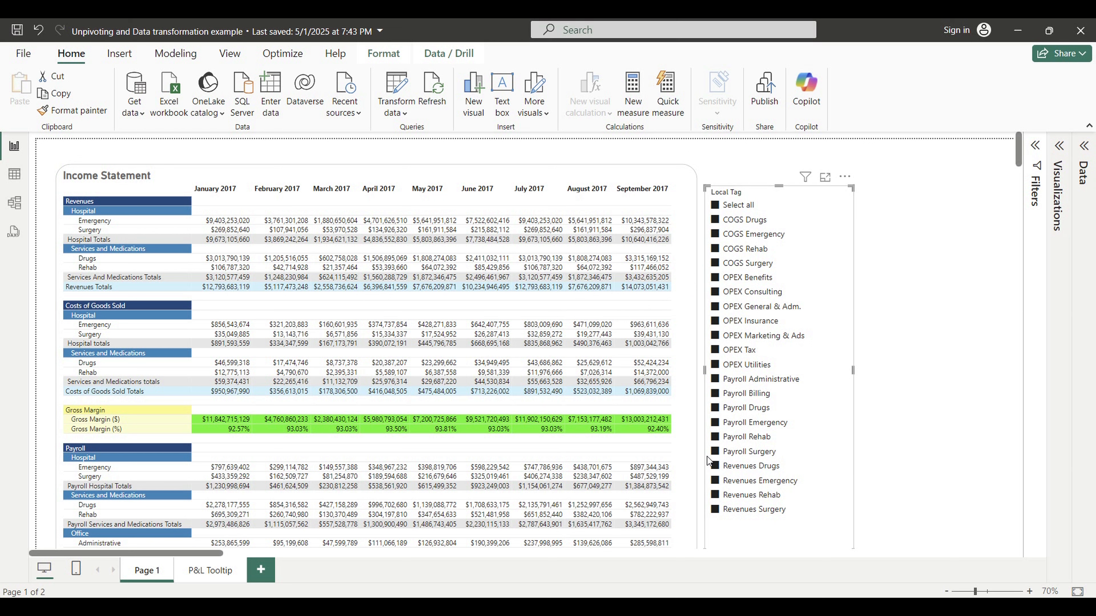
{"action": "left_click", "coordinate": [715, 451]}
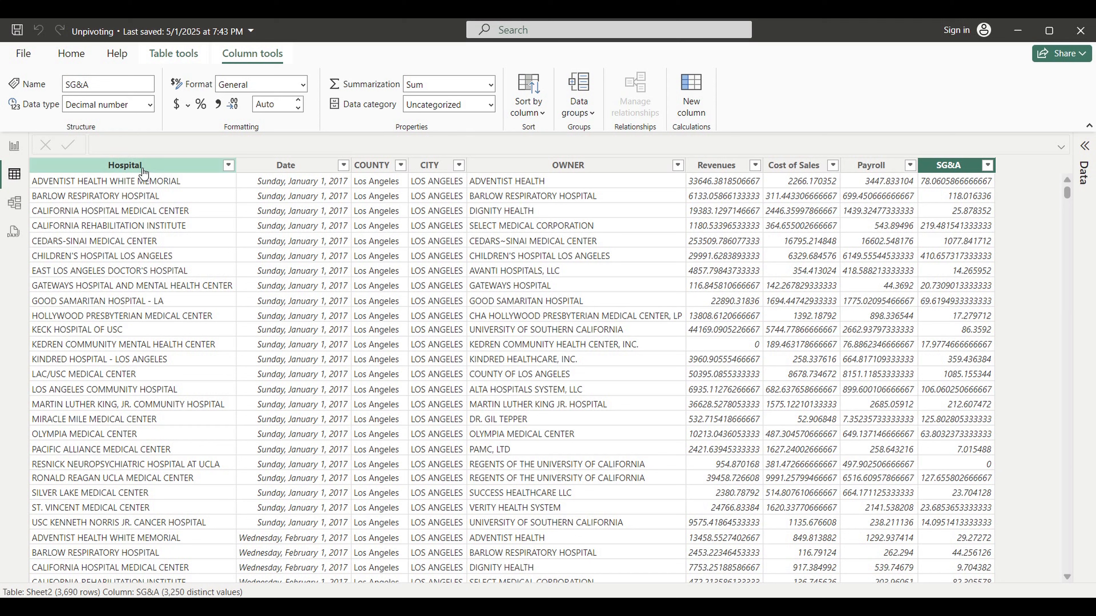
- Examine each column of the Sheet2 table in the Unpivoting file, from Hospital through Owner and from Revenues through SG&A
{"action": "left_click", "coordinate": [135, 166]}
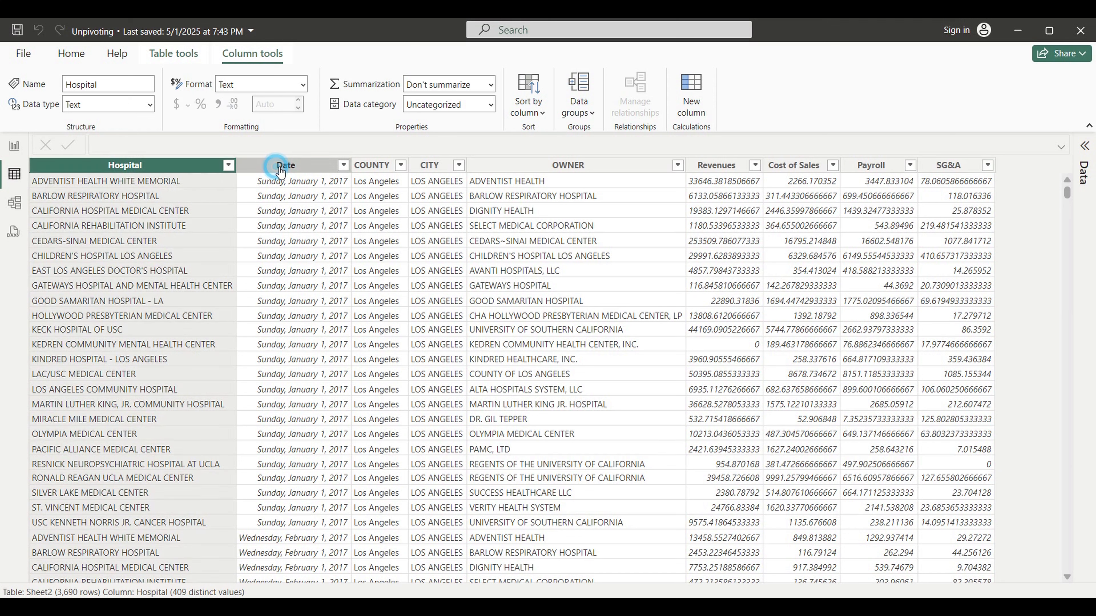
{"action": "left_click", "coordinate": [276, 165]}
{"action": "left_click", "coordinate": [373, 165]}
{"action": "left_click", "coordinate": [433, 168]}
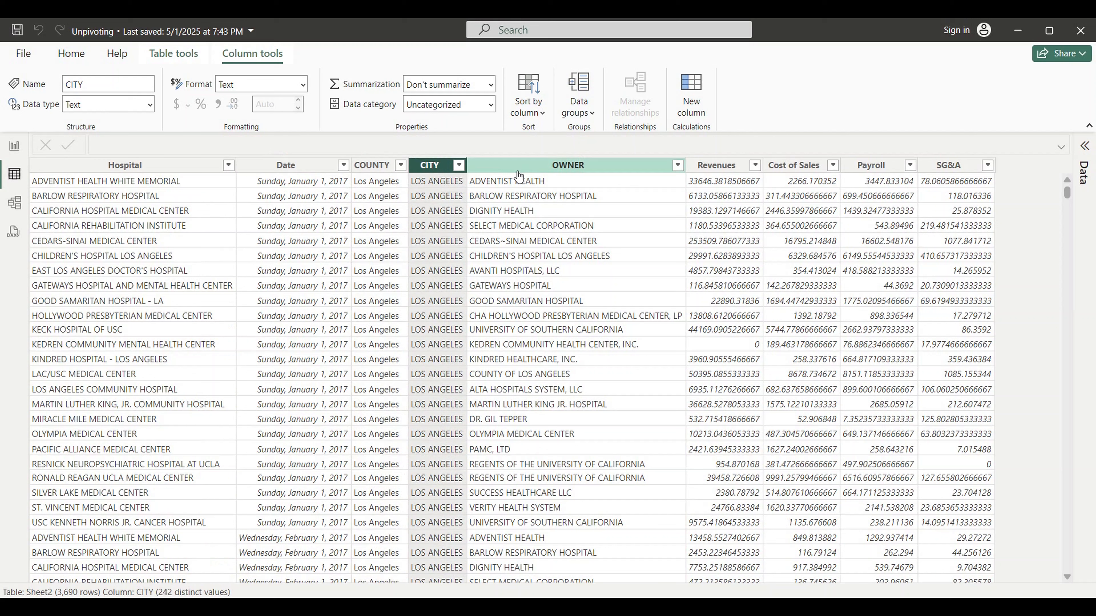
{"action": "left_click", "coordinate": [534, 170]}
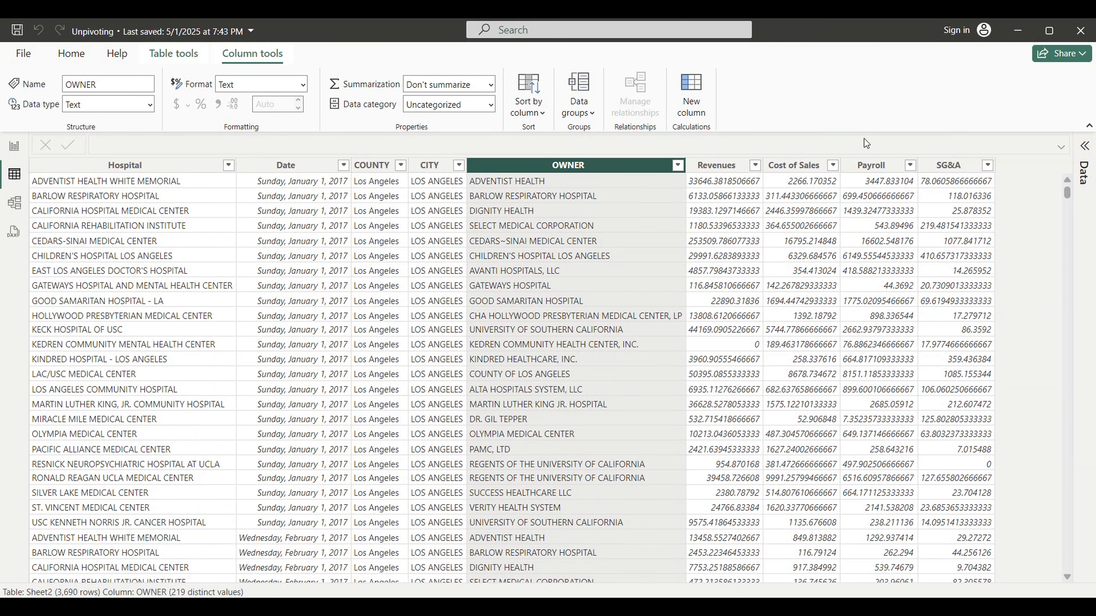
{"action": "left_click", "coordinate": [717, 166]}
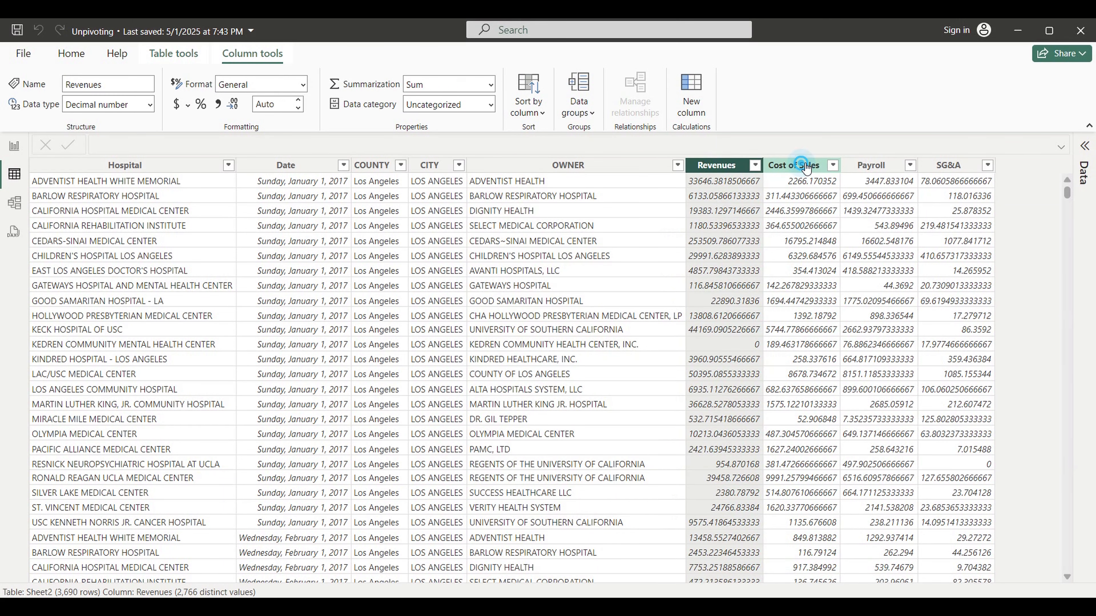
{"action": "left_click", "coordinate": [812, 169]}
{"action": "left_click", "coordinate": [871, 168]}
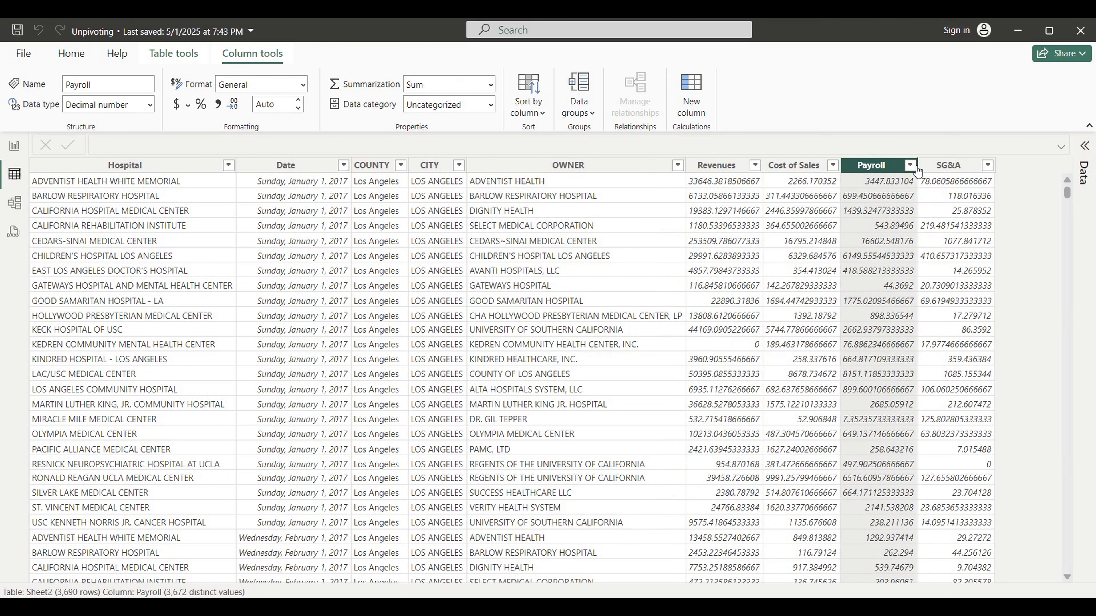
{"action": "left_click", "coordinate": [949, 169]}
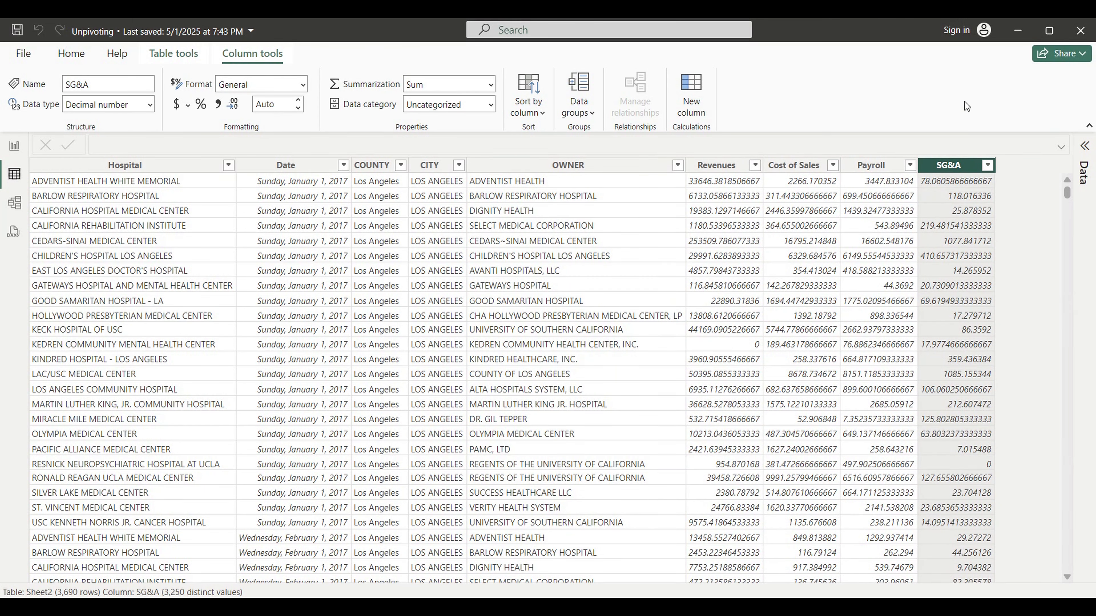
- Open the Power Query Editor for the Unpivoting file's data
{"action": "left_click", "coordinate": [89, 53]}
{"action": "left_click", "coordinate": [360, 91]}
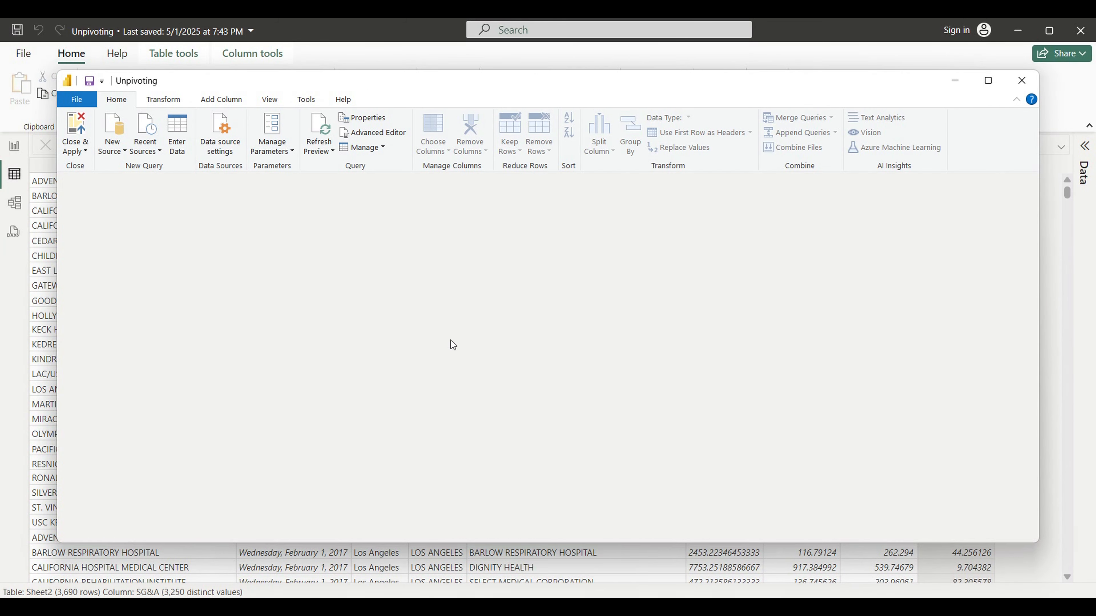
- Unpivot only the selected Revenues, Cost of Sales, Payroll and SG&A columns of Sheet2
{"action": "left_click_drag", "start_coordinate": [509, 521], "coordinate": [798, 522]}
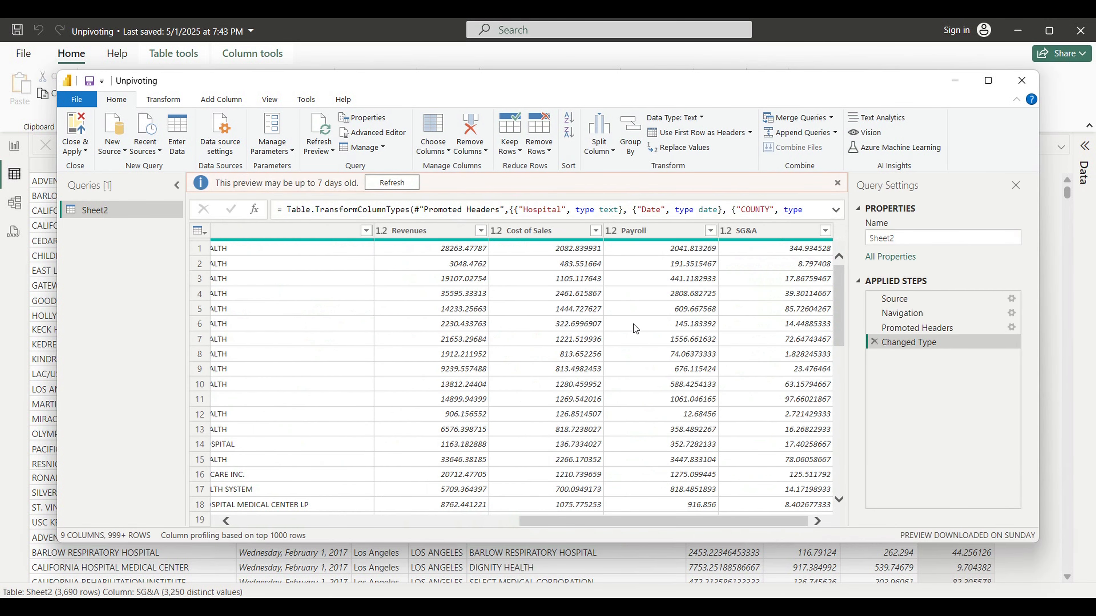
{"action": "left_click", "coordinate": [424, 231]}
{"action": "left_click", "coordinate": [535, 233]}
{"action": "left_click", "coordinate": [632, 231]}
{"action": "left_click", "coordinate": [766, 232]}
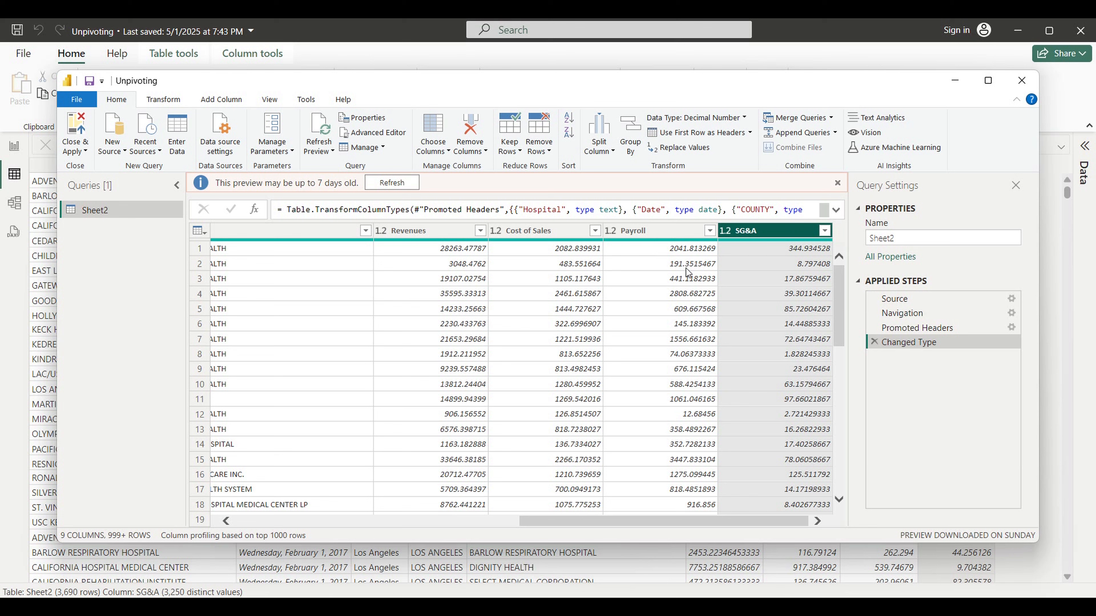
{"action": "left_click", "coordinate": [448, 230]}
{"action": "left_click", "coordinate": [531, 231], "text": "ctrl"}
{"action": "left_click", "coordinate": [628, 230], "text": "ctrl"}
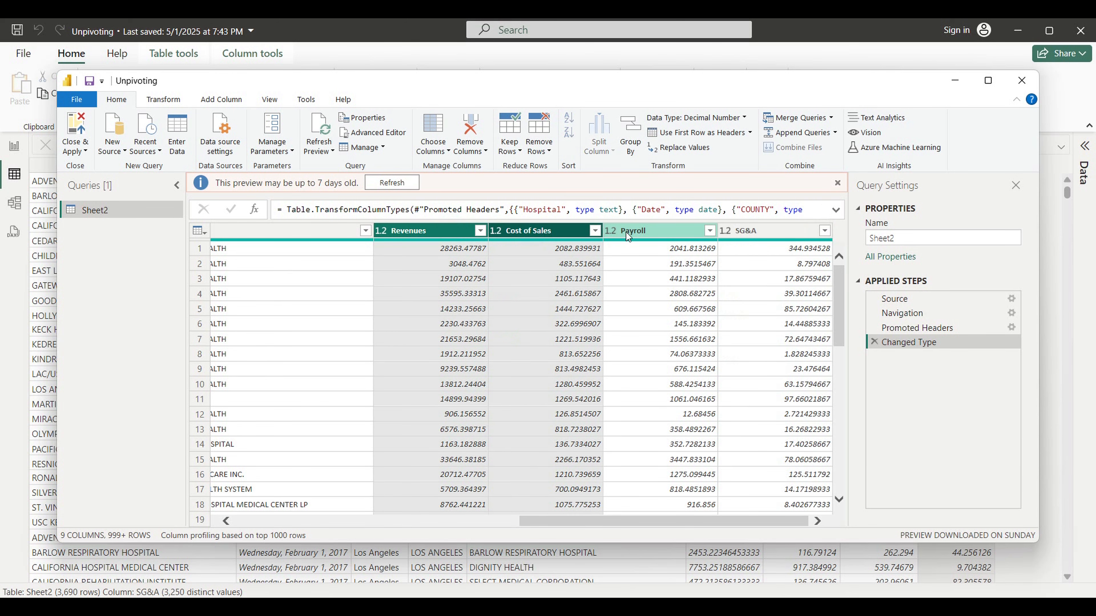
{"action": "left_click", "coordinate": [796, 233], "text": "ctrl"}
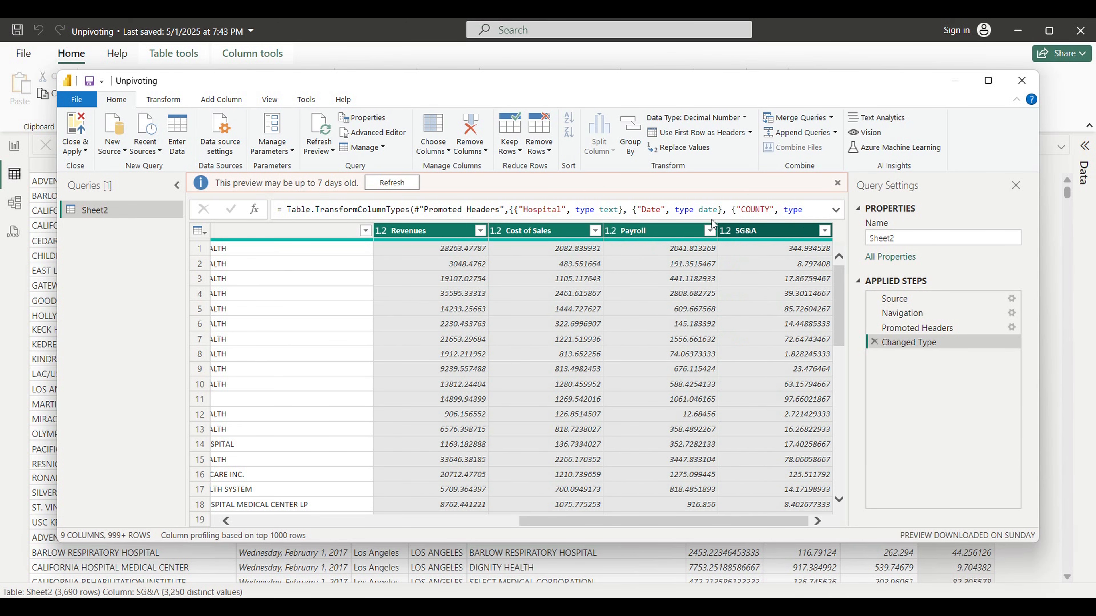
{"action": "left_click", "coordinate": [163, 100]}
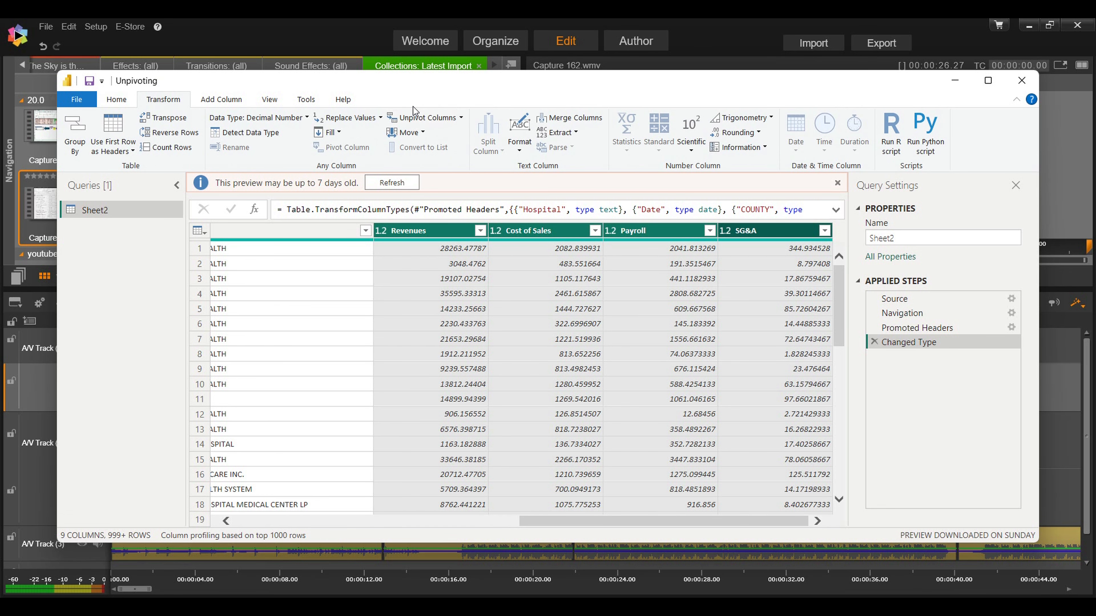
{"action": "left_click", "coordinate": [461, 118]}
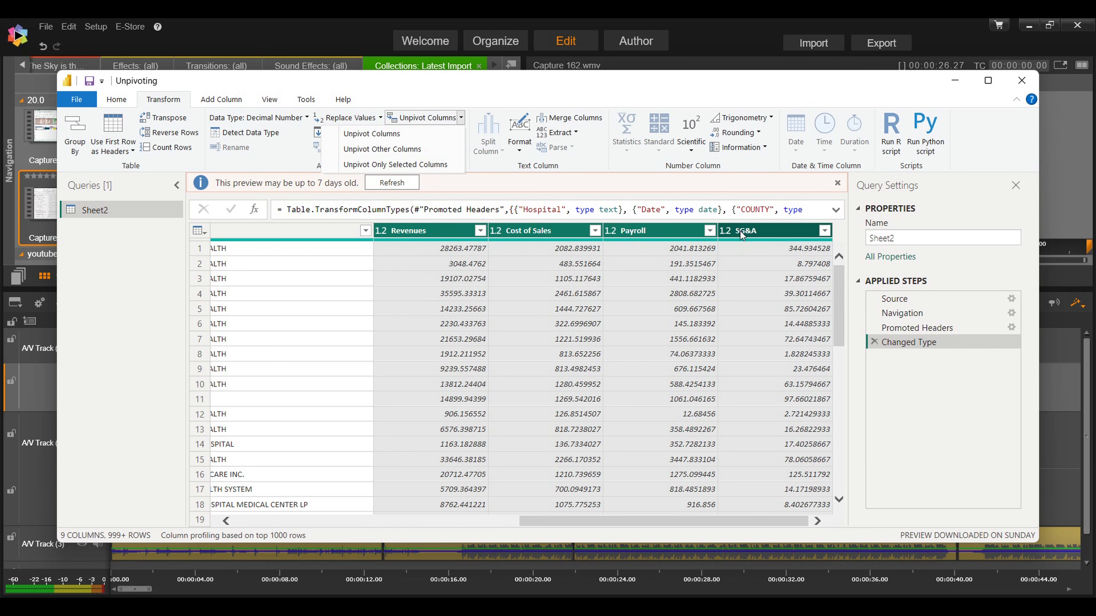
{"action": "left_click", "coordinate": [462, 117]}
{"action": "left_click", "coordinate": [462, 117]}
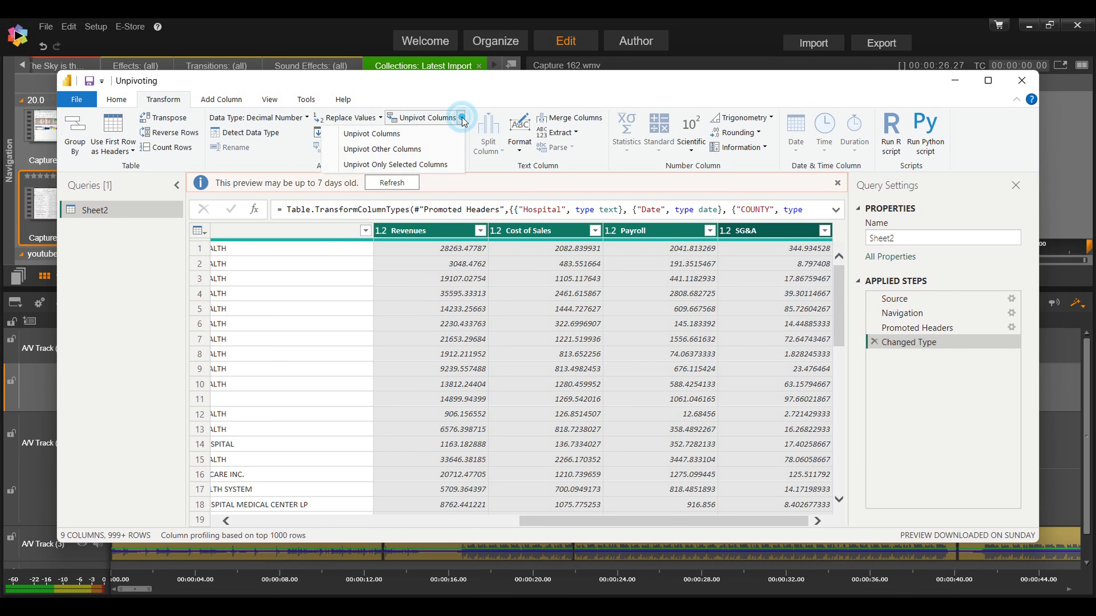
{"action": "left_click", "coordinate": [416, 164]}
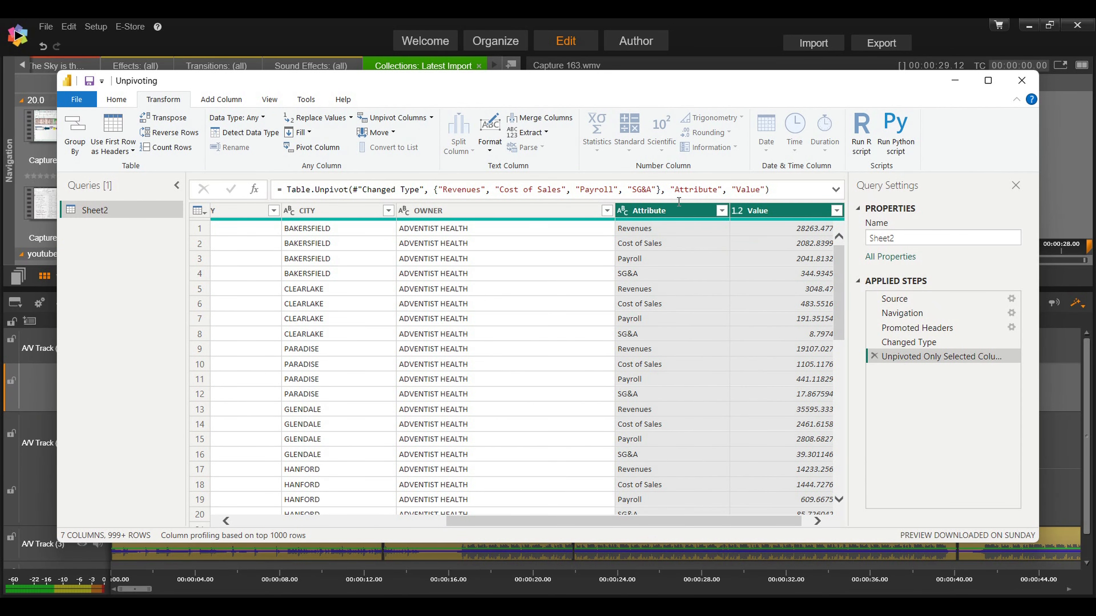
- Rename the Attribute column to Tag and the Value column to Amount, and apply the query changes to the model
{"action": "left_click", "coordinate": [650, 214]}
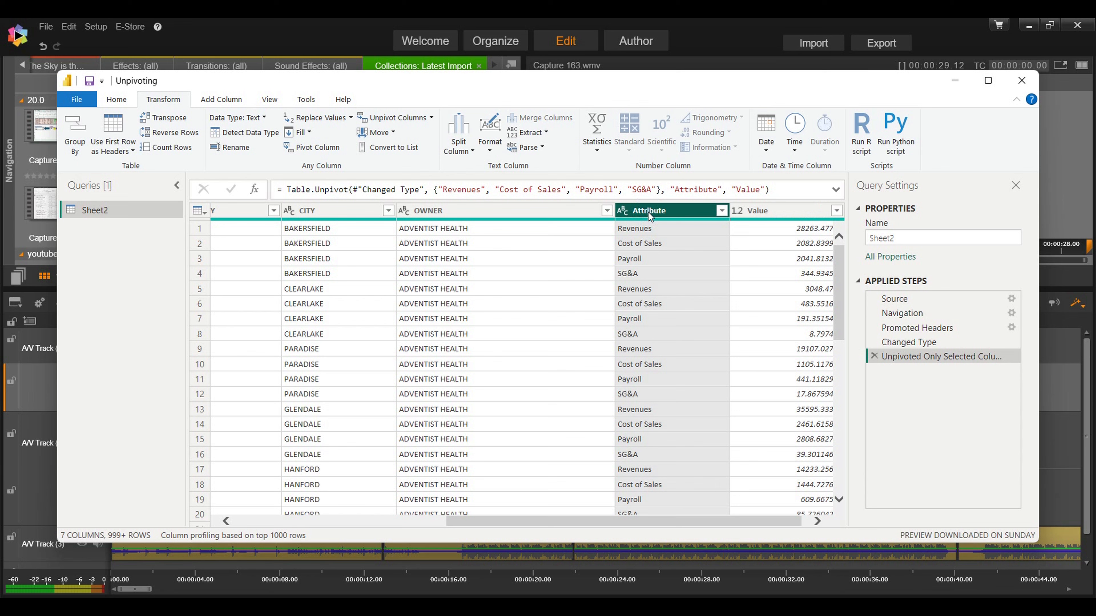
{"action": "double_click", "coordinate": [651, 214]}
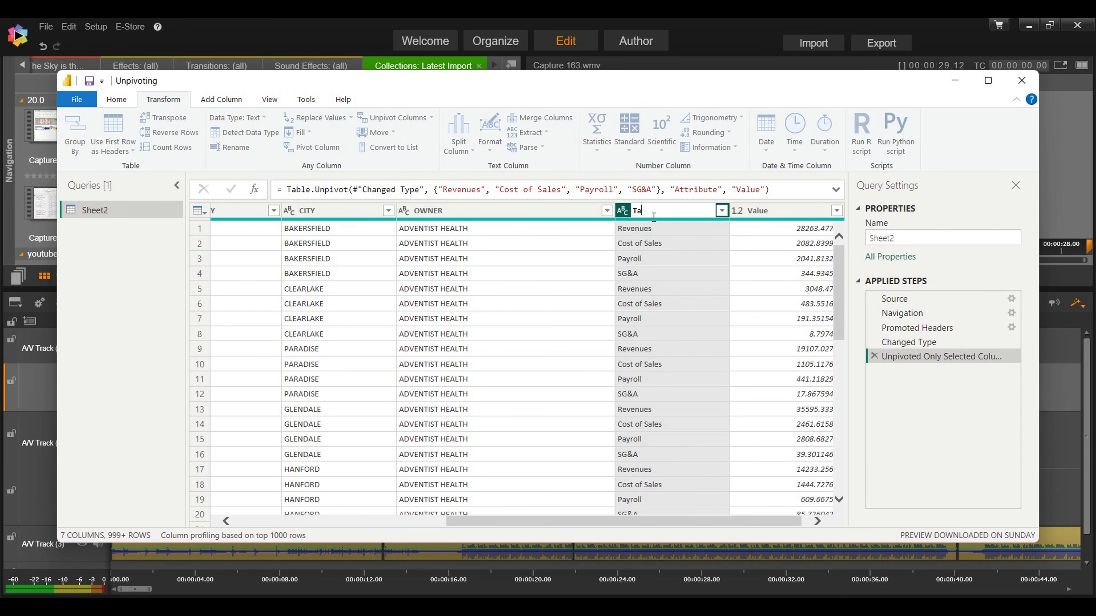
{"action": "key", "text": "Return"}
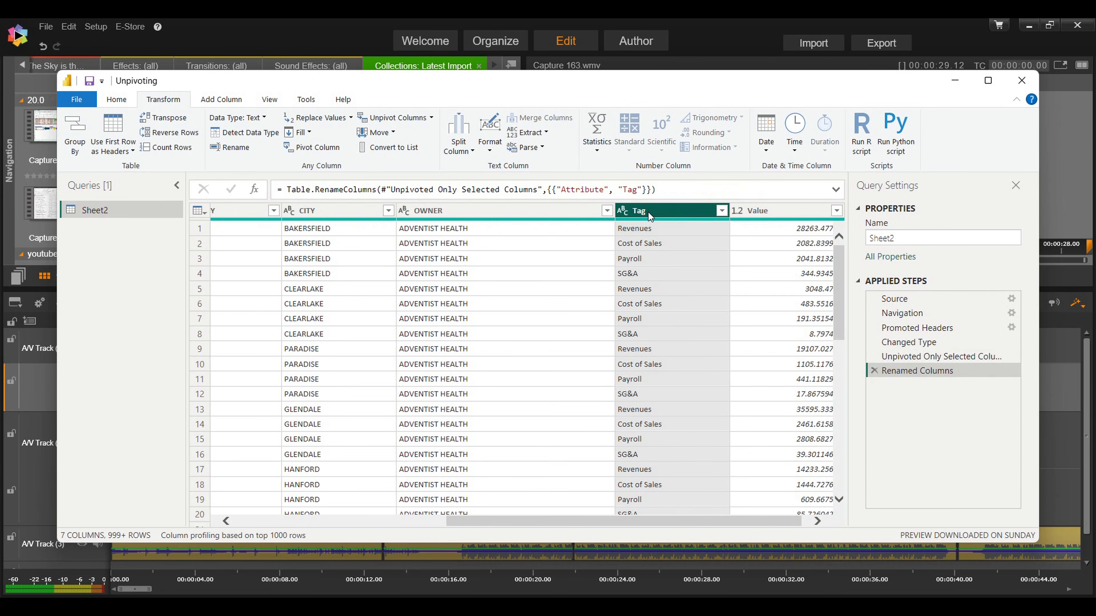
{"action": "double_click", "coordinate": [757, 210]}
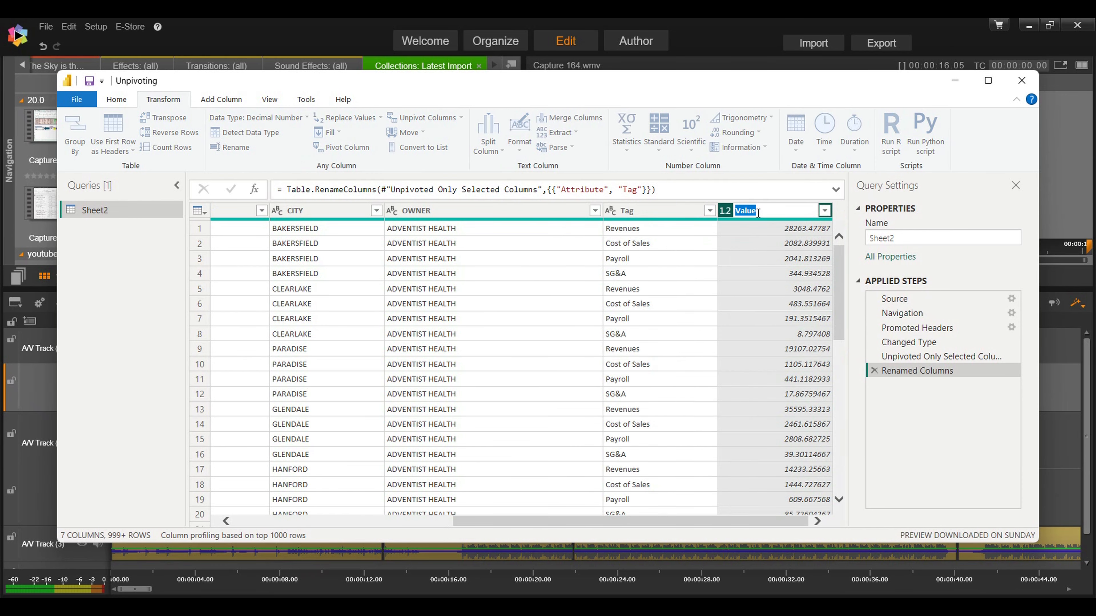
{"action": "key", "text": "Return"}
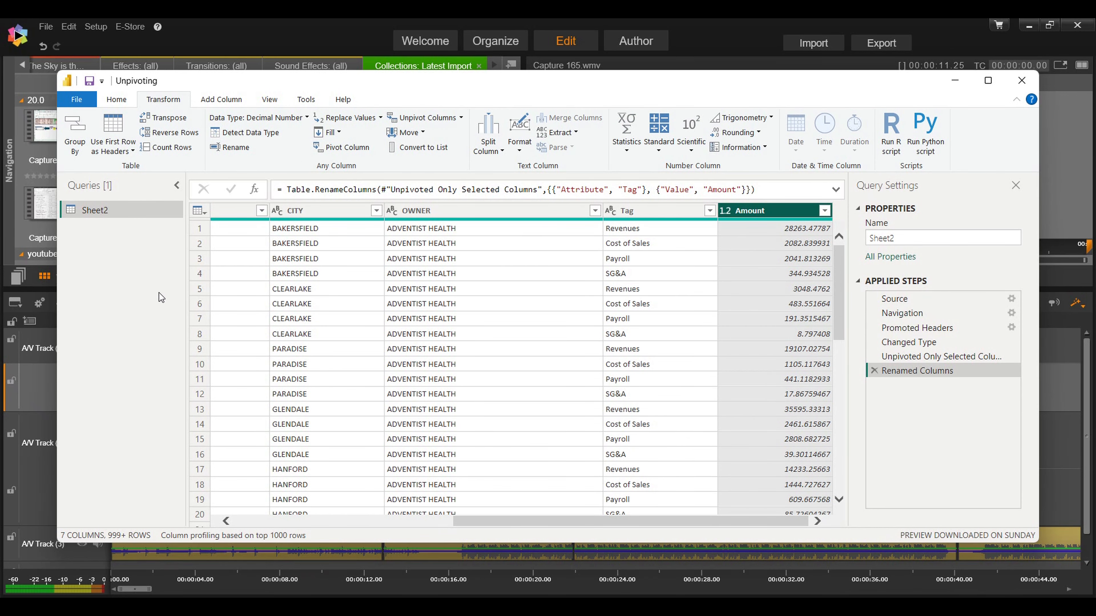
{"action": "left_click", "coordinate": [118, 102]}
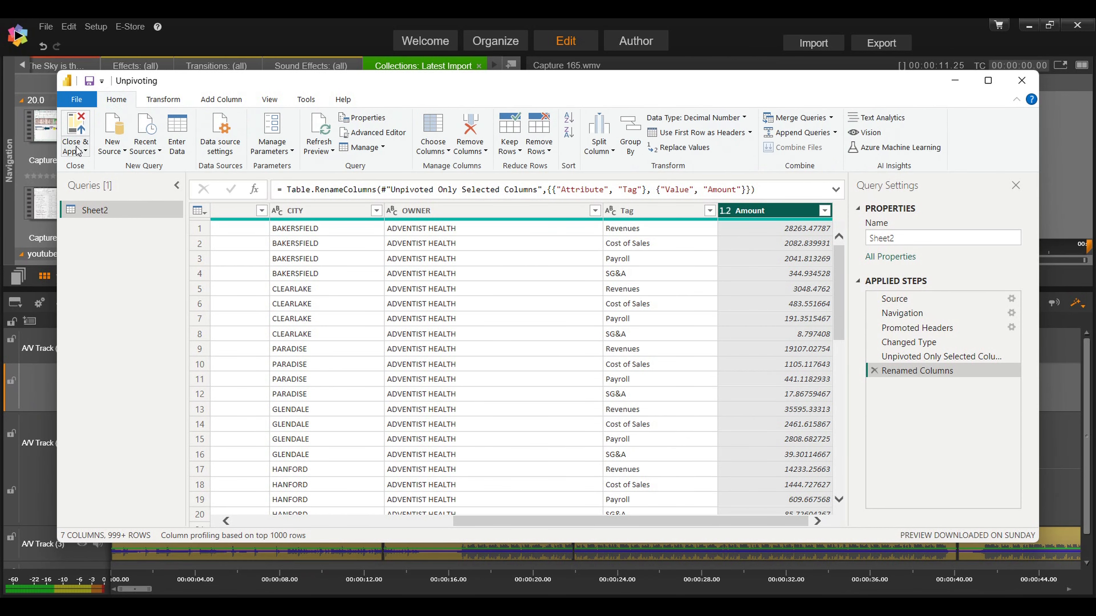
{"action": "left_click", "coordinate": [76, 128]}
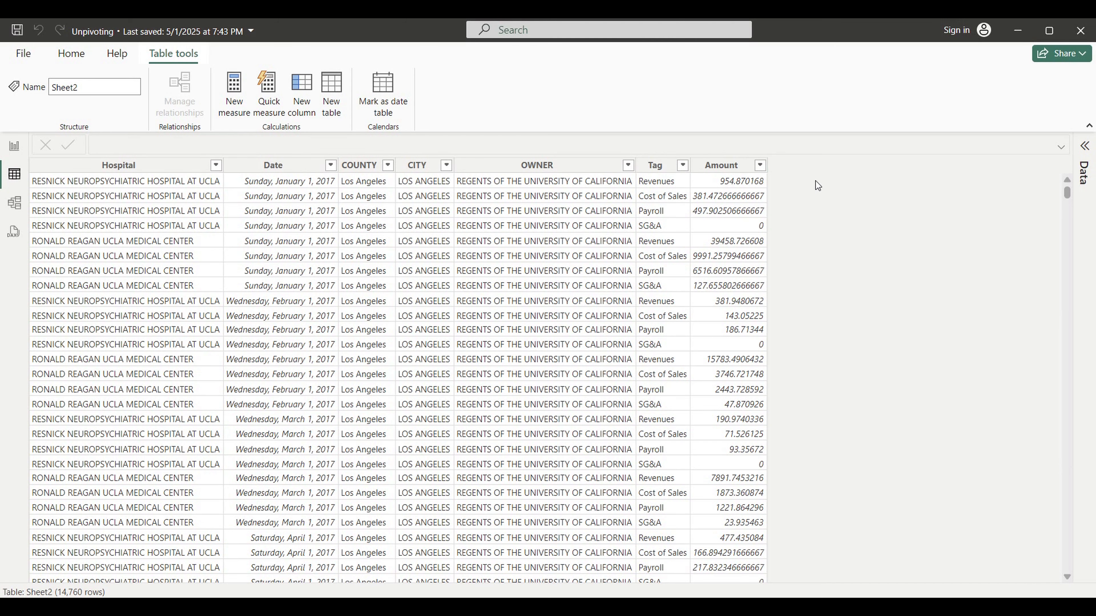
- Add the calculated column Revenues = if([Tag]="Revenues",[Amount],0) to Sheet2, copy its formula, and format the column as currency
{"action": "left_click", "coordinate": [305, 110]}
{"action": "double_click", "coordinate": [115, 143]}
{"action": "type", "text": "Revenues"}
{"action": "left_click", "coordinate": [168, 144]}
{"action": "type", "text": "if([T"}
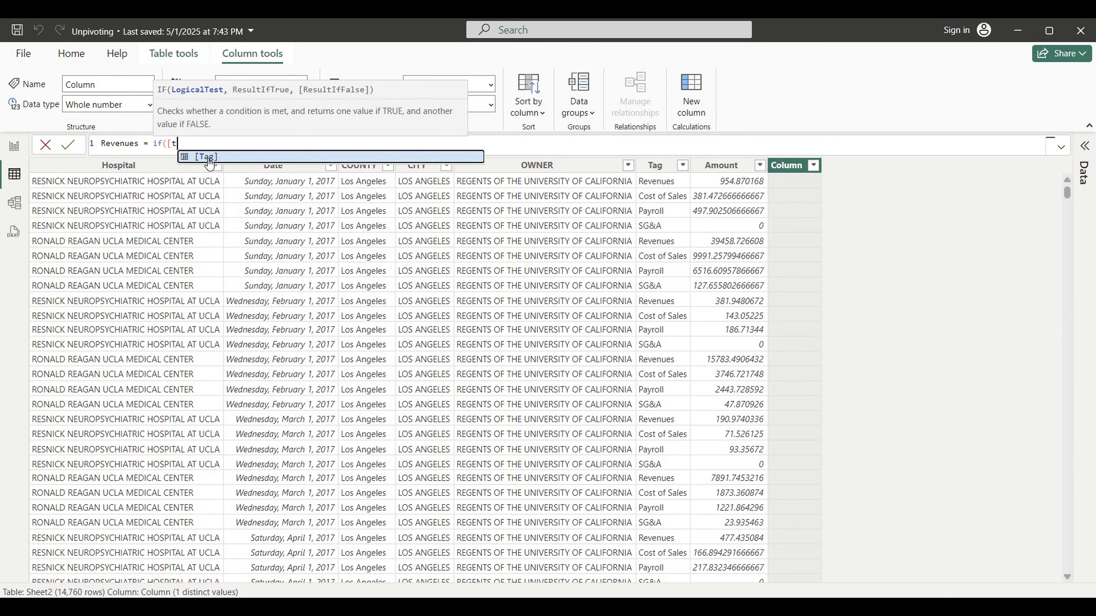
{"action": "left_click", "coordinate": [206, 157]}
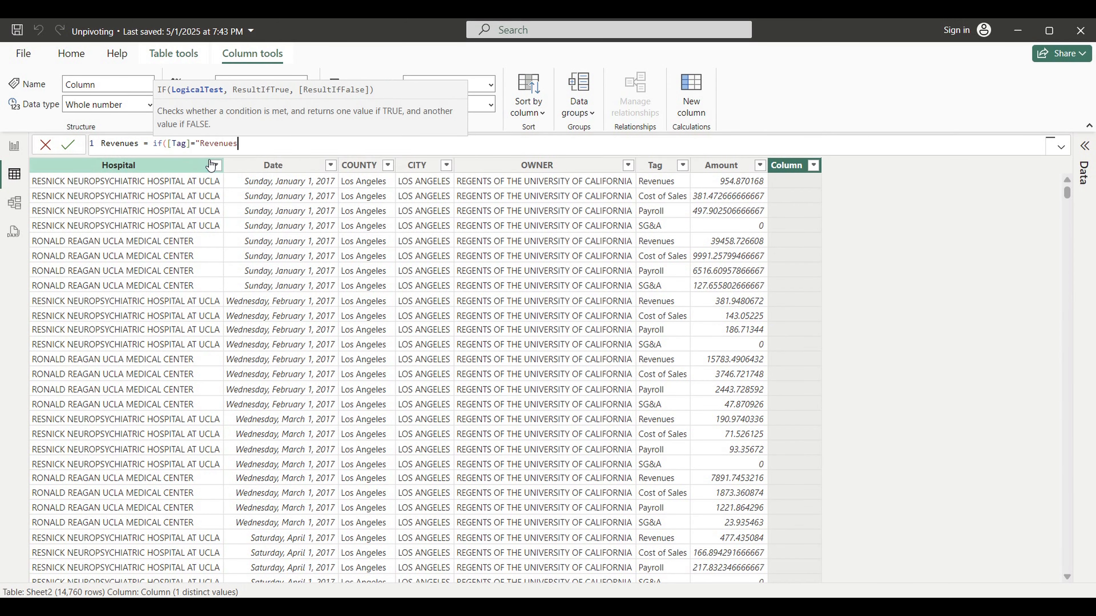
{"action": "type", "text": "=\"Revenues\",[Am"}
{"action": "left_click", "coordinate": [293, 157]}
{"action": "type", "text": ",0)"}
{"action": "left_click_drag", "start_coordinate": [299, 143], "coordinate": [33, 153]}
{"action": "key", "text": "ctrl+c"}
{"action": "key", "text": "Return"}
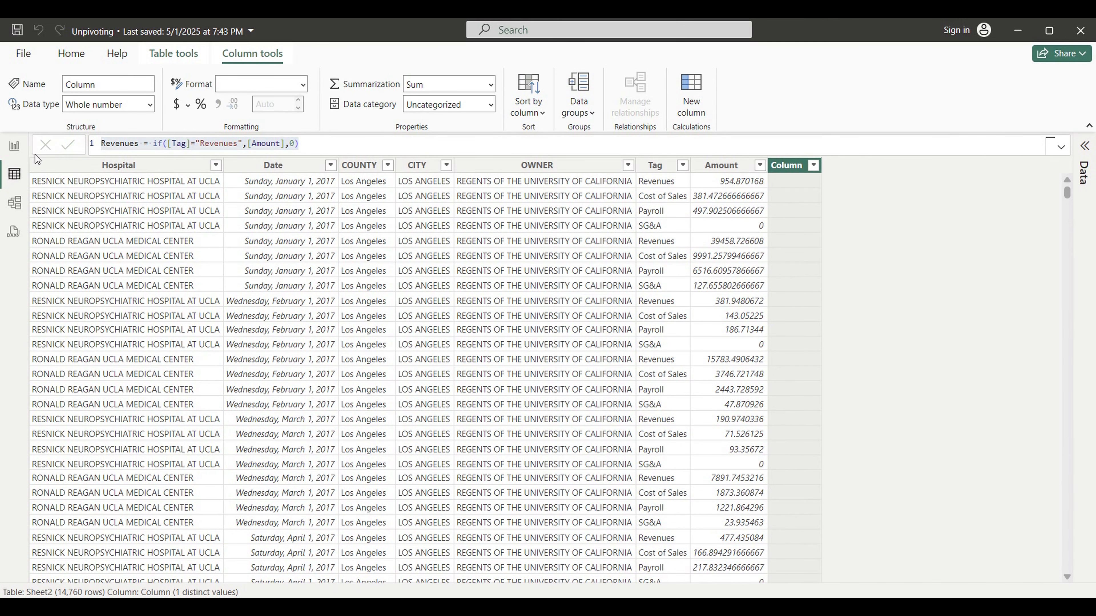
{"action": "left_click", "coordinate": [177, 106]}
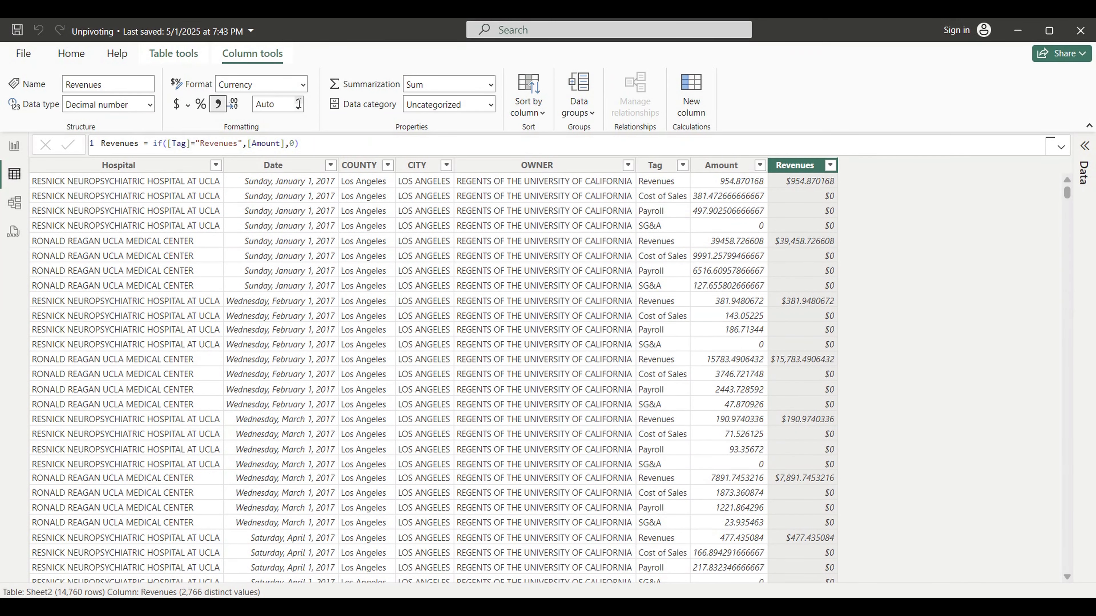
- Add the calculated column Cost of Sales = if([Tag]="Cost of Sales",[Amount],0) by adapting the copied Revenues formula
{"action": "left_click", "coordinate": [691, 93]}
{"action": "key", "text": "ctrl+a"}
{"action": "key", "text": "ctrl+v"}
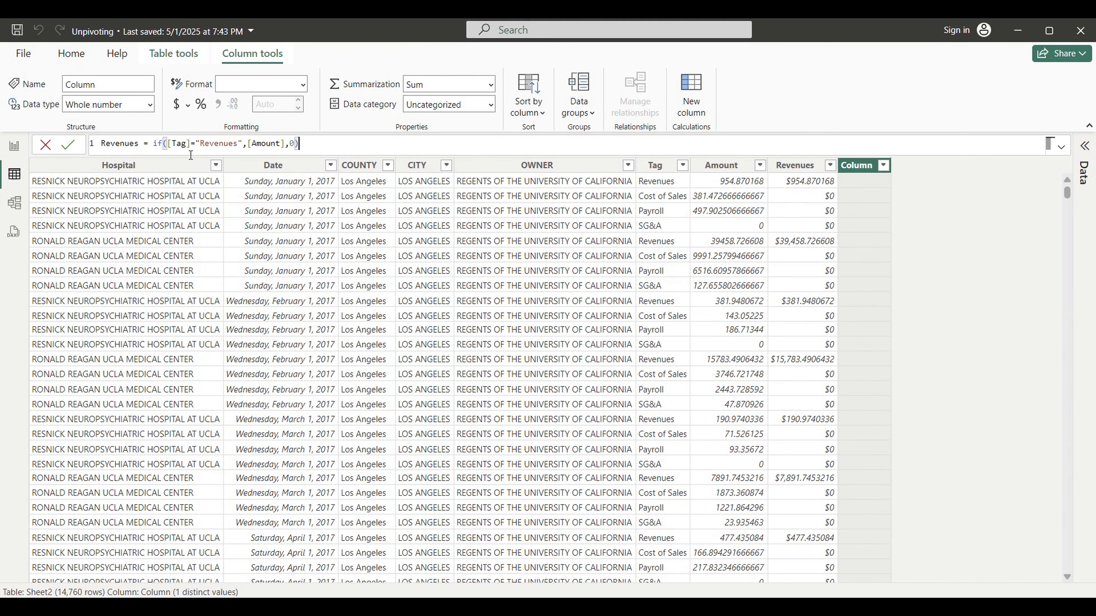
{"action": "double_click", "coordinate": [119, 144]}
{"action": "type", "text": "Cost of Sa"}
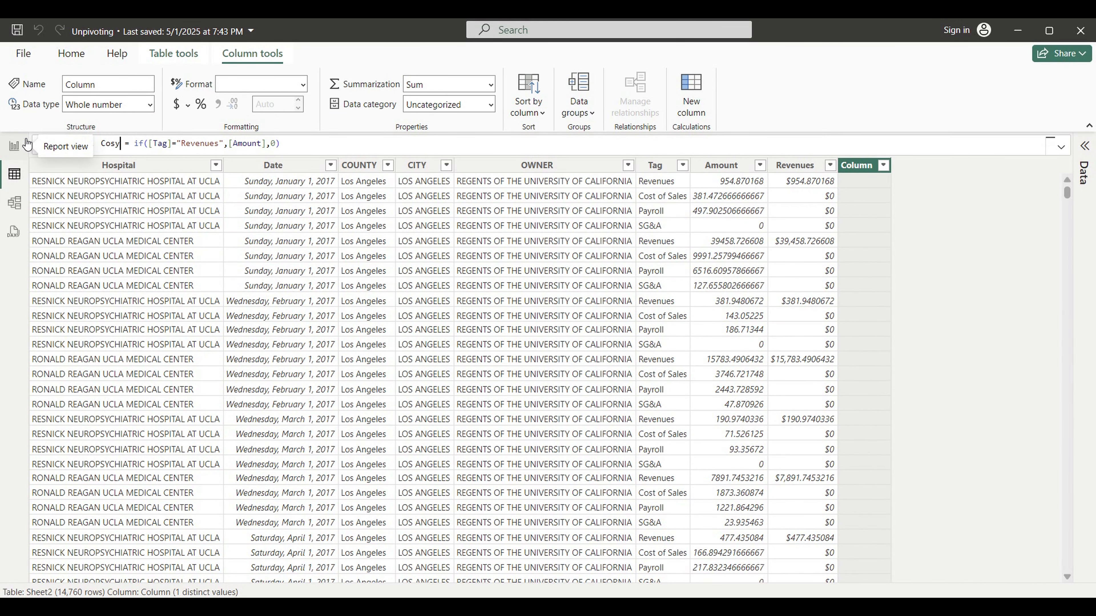
{"action": "type", "text": "les"}
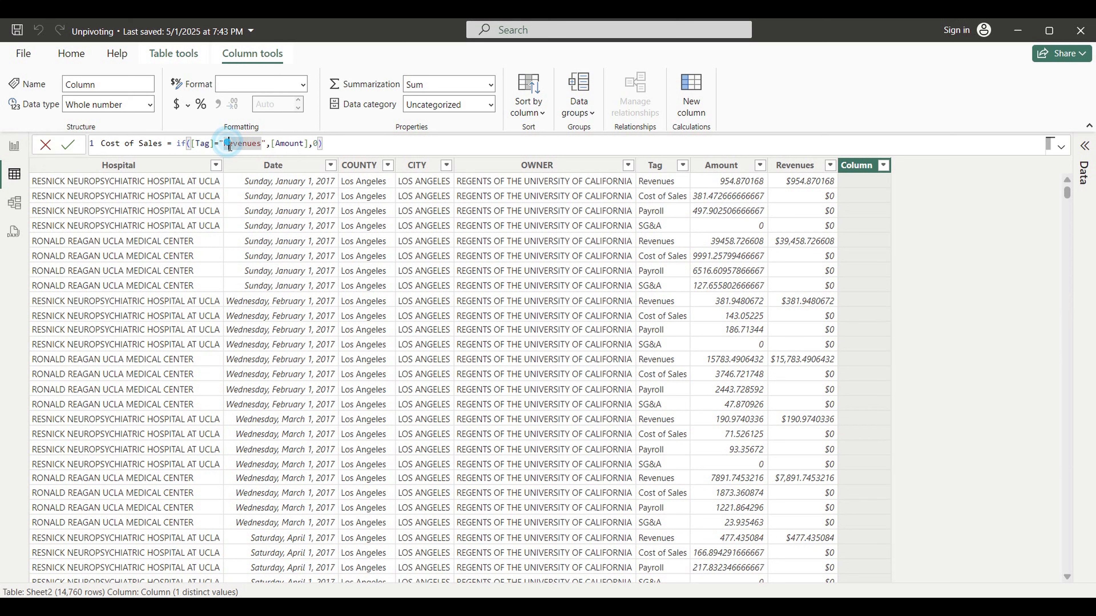
{"action": "double_click", "coordinate": [242, 143]}
{"action": "type", "text": "Cost of Sal"}
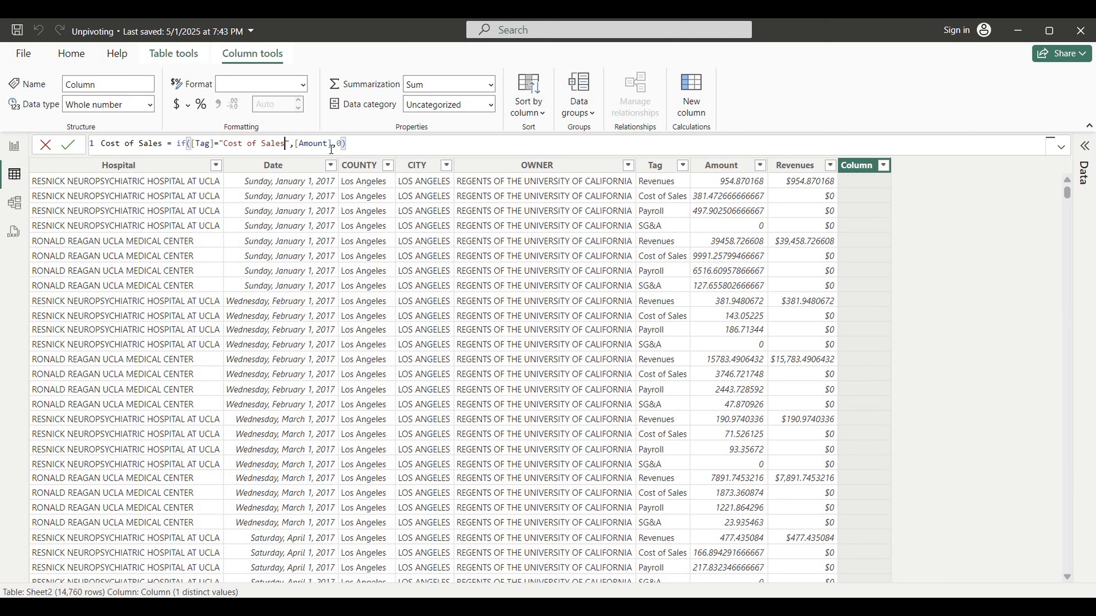
{"action": "key", "text": "Return"}
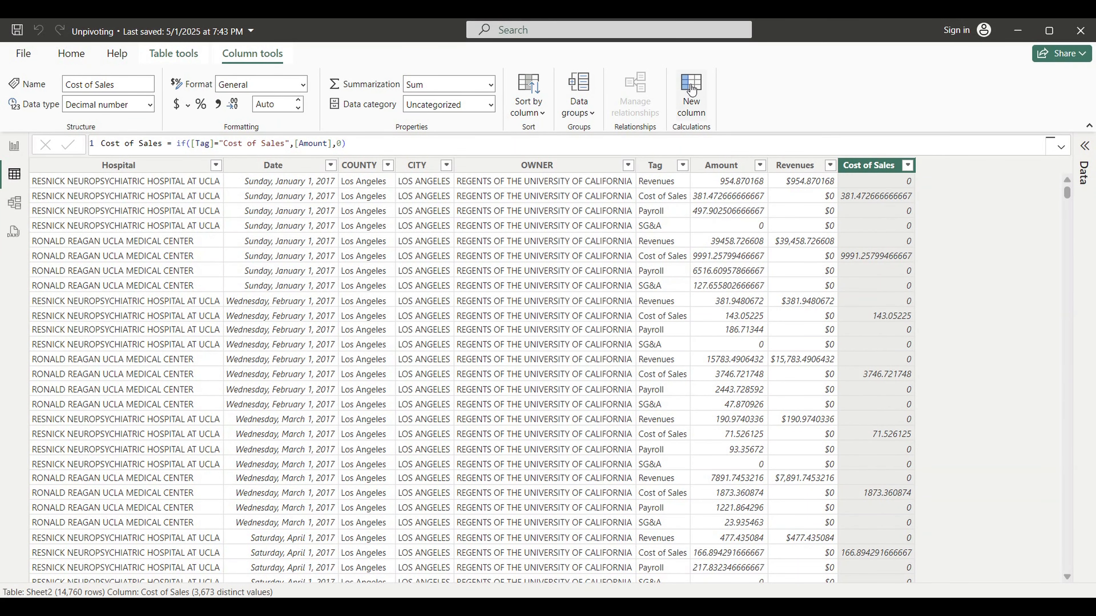
- Add the calculated column Payroll = if([Tag]="Payroll",[Amount],0) by adapting the copied Revenues formula
{"action": "left_click", "coordinate": [692, 90]}
{"action": "key", "text": "ctrl+a"}
{"action": "key", "text": "ctrl+v"}
{"action": "double_click", "coordinate": [116, 143]}
{"action": "type", "text": "Payroll = if([Tag]=\""}
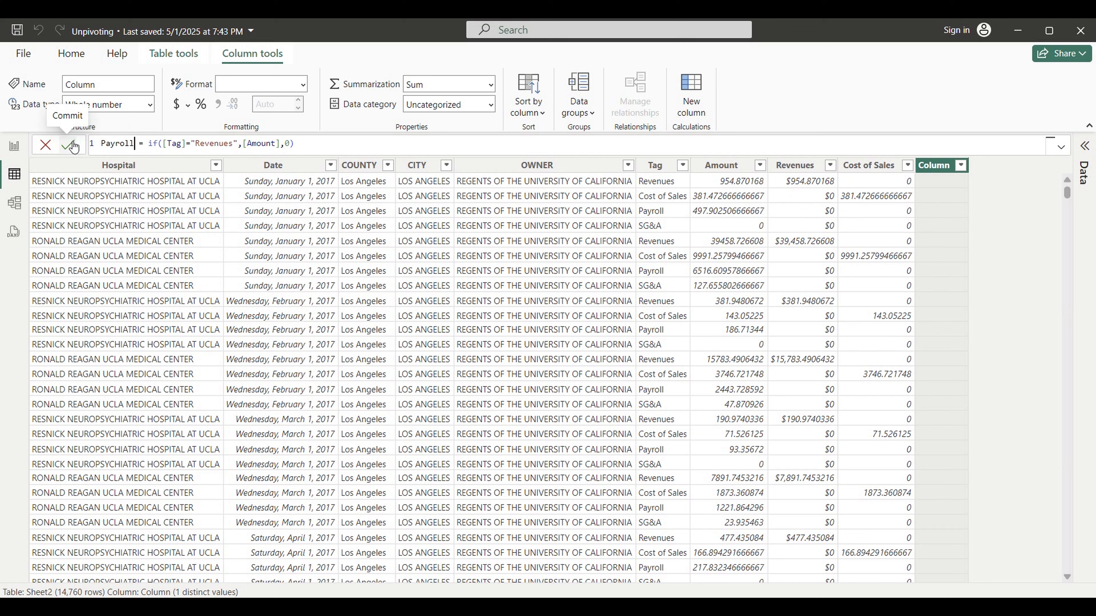
{"action": "type", "text": "Payro"}
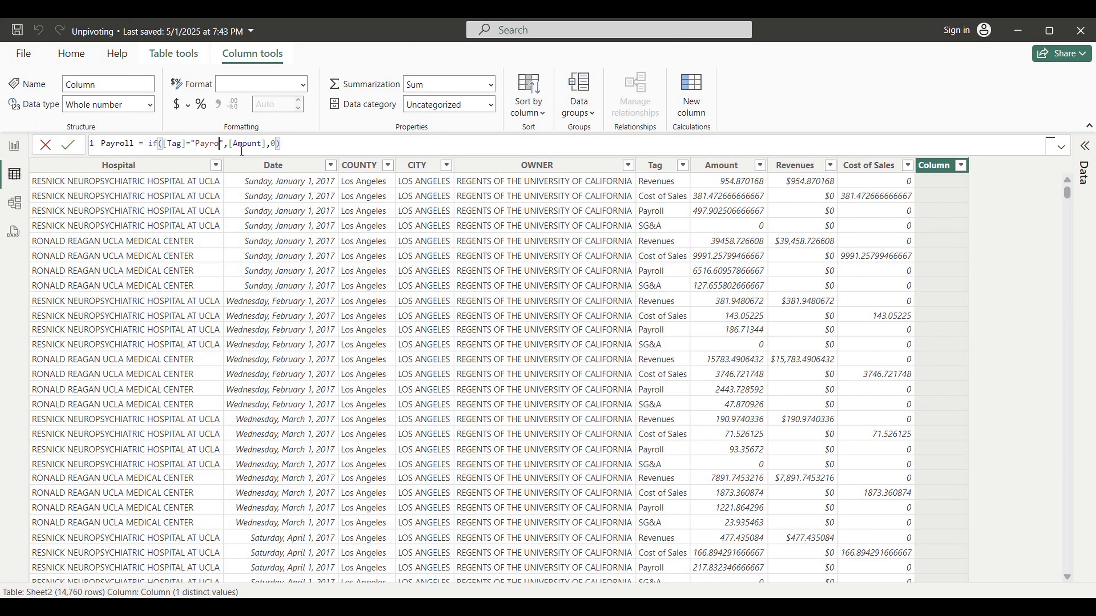
{"action": "type", "text": "ll"}
{"action": "key", "text": "Return"}
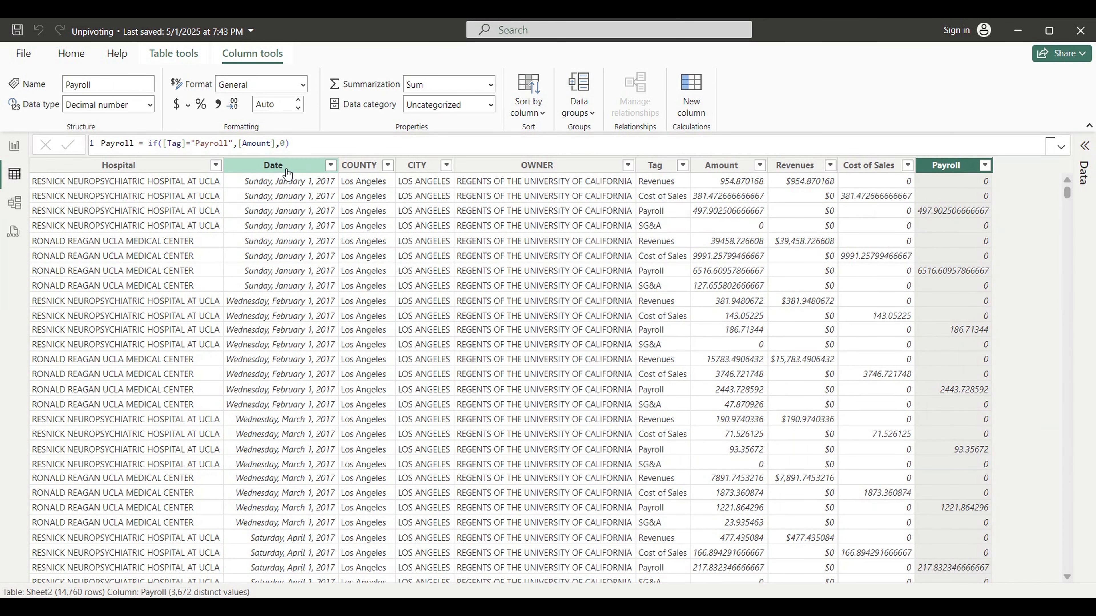
- Add the calculated column SG&A = if([Tag]="SG&A",[Amount],0) by adapting the copied Revenues formula
{"action": "left_click", "coordinate": [690, 113]}
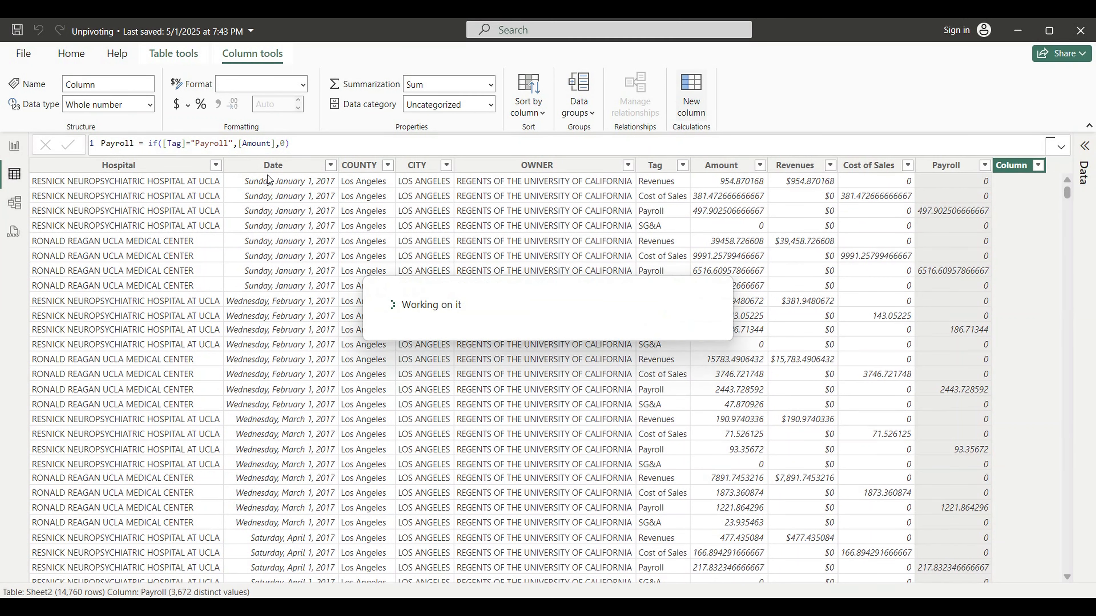
{"action": "key", "text": "ctrl+a"}
{"action": "key", "text": "ctrl+v"}
{"action": "double_click", "coordinate": [144, 145]}
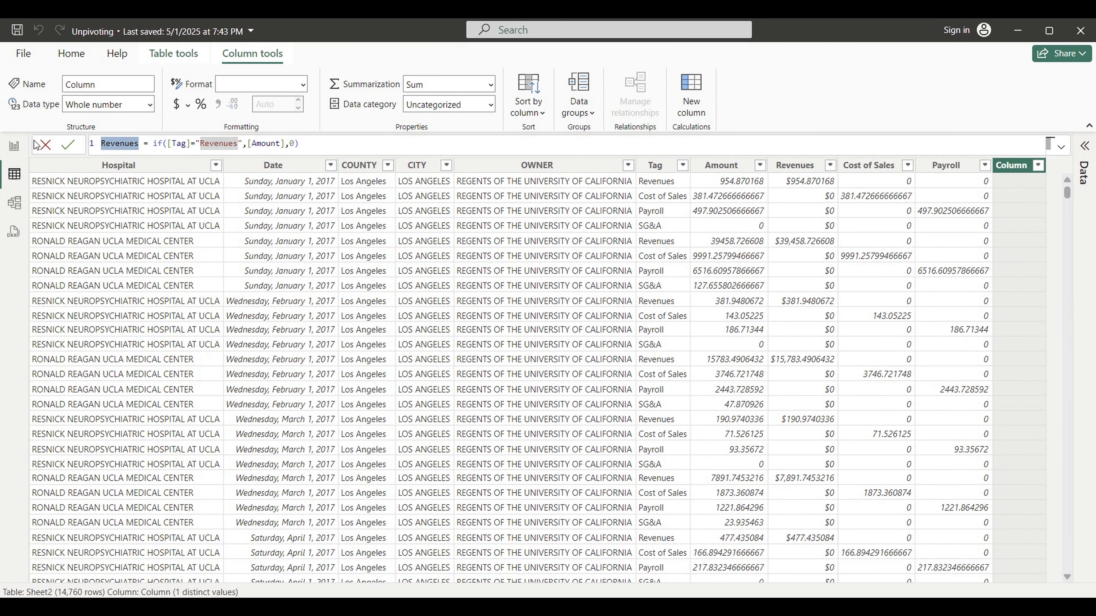
{"action": "type", "text": "SG&A"}
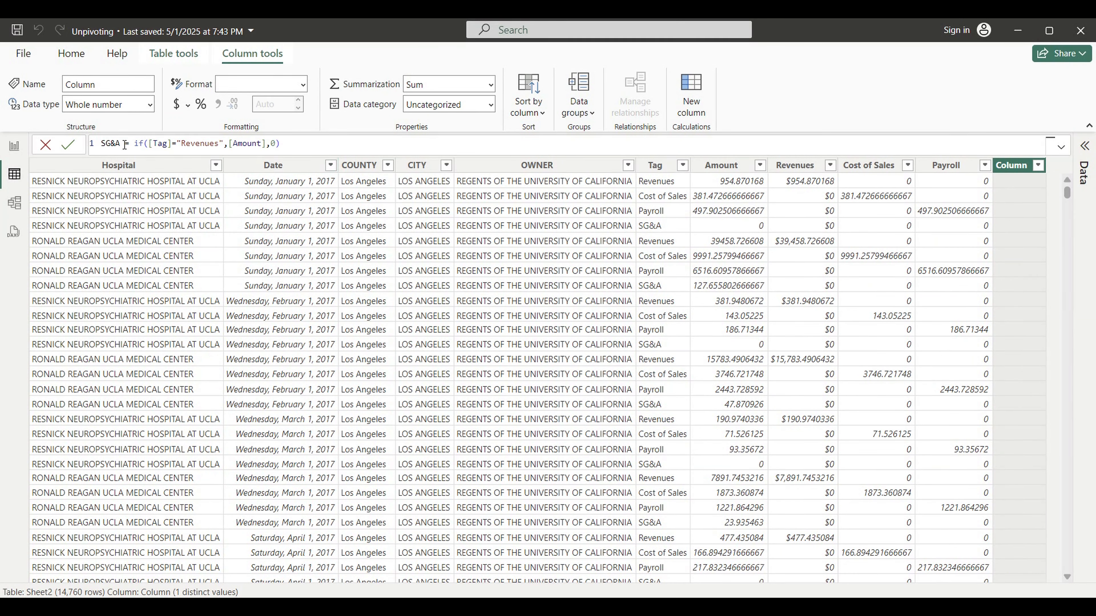
{"action": "double_click", "coordinate": [192, 145]}
{"action": "type", "text": "SG&A"}
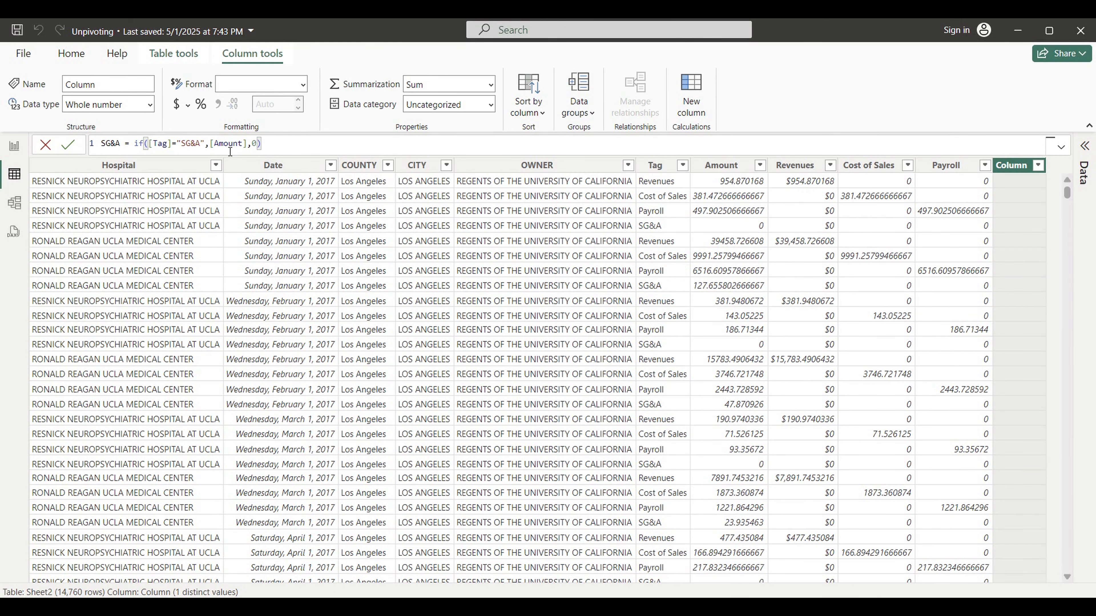
{"action": "key", "text": "Return"}
- Format the Cost of Sales and Payroll columns as currency with 0 decimal places
{"action": "left_click", "coordinate": [868, 165]}
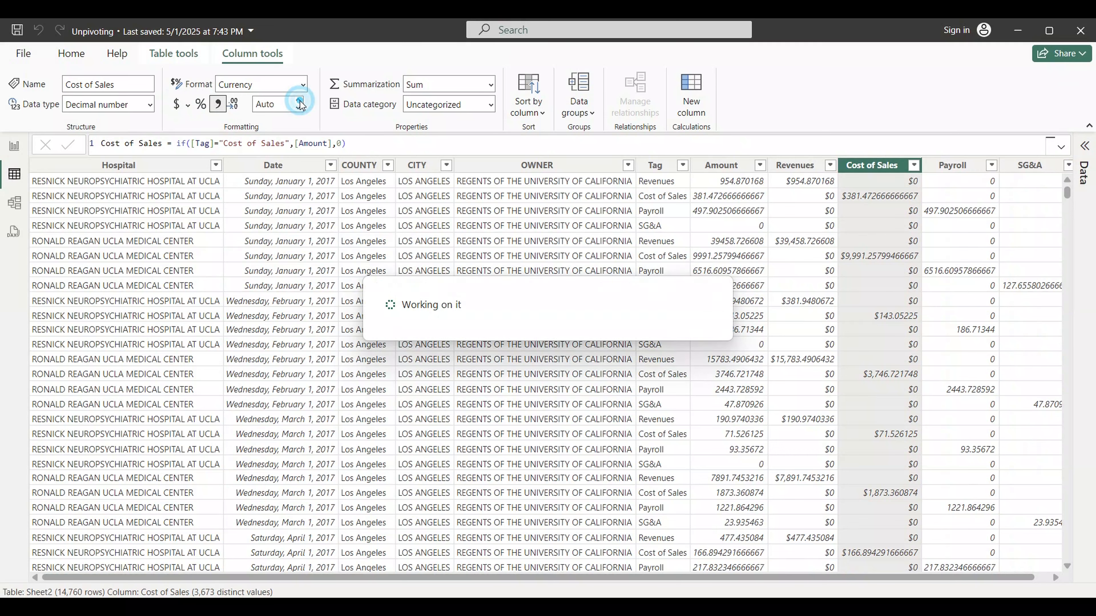
{"action": "left_click", "coordinate": [952, 165]}
{"action": "left_click", "coordinate": [176, 104]}
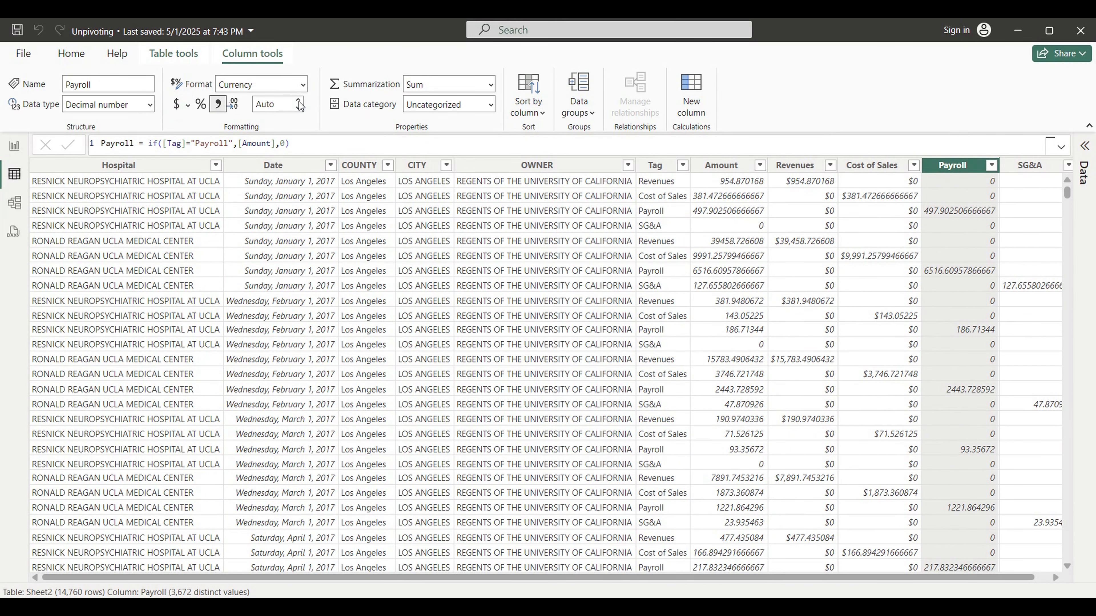
{"action": "left_click", "coordinate": [297, 108]}
{"action": "left_click", "coordinate": [872, 168]}
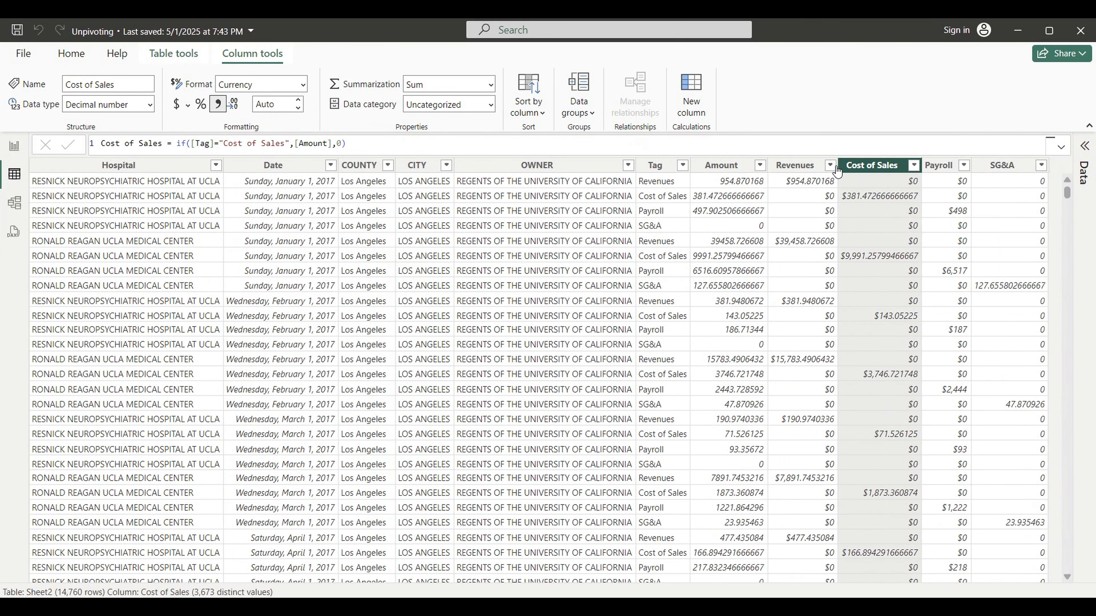
{"action": "left_click", "coordinate": [299, 108]}
- Format the SG&A column as currency with 0 decimal places
{"action": "left_click", "coordinate": [993, 167]}
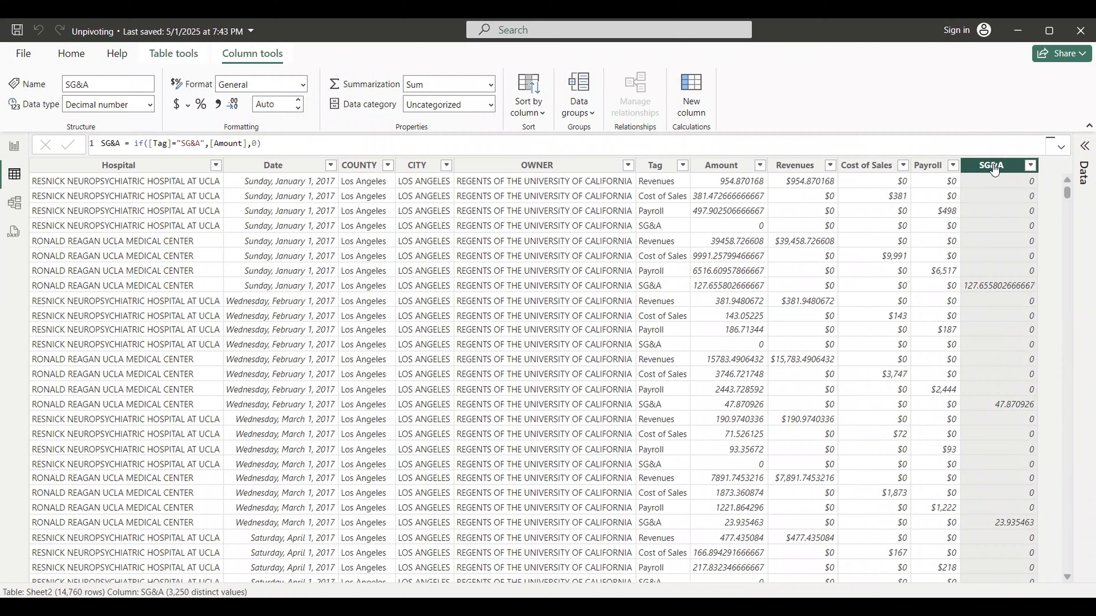
{"action": "left_click", "coordinate": [176, 104]}
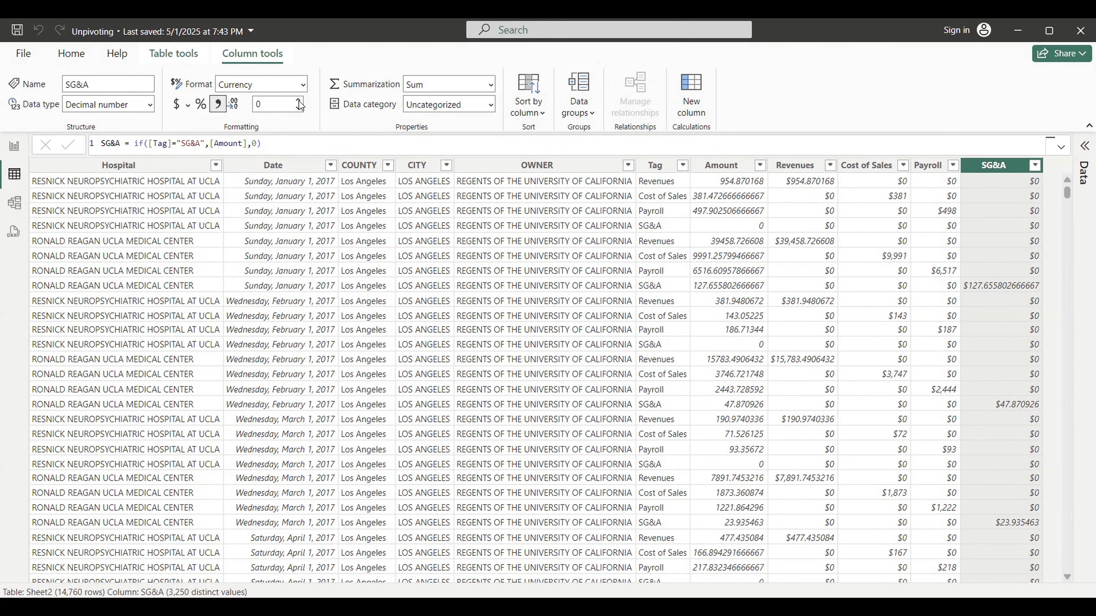
{"action": "left_click", "coordinate": [299, 107]}
- Create the measure Revenues Totals = sum(Sheet2[Revenues]), copy its formula, and format it as currency with 0 decimal places
{"action": "left_click", "coordinate": [71, 53]}
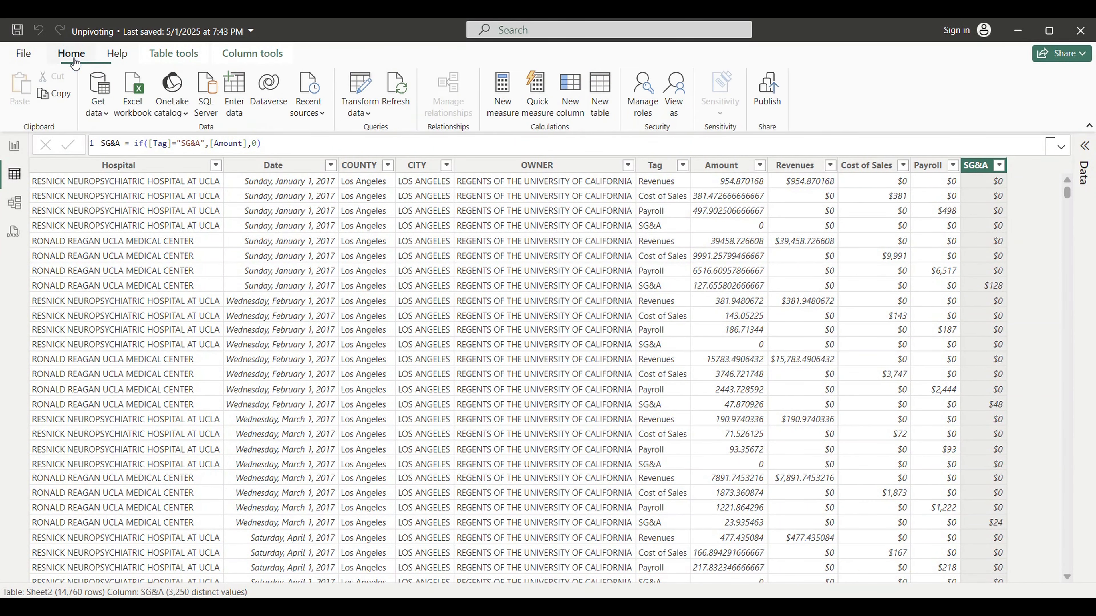
{"action": "left_click", "coordinate": [503, 88]}
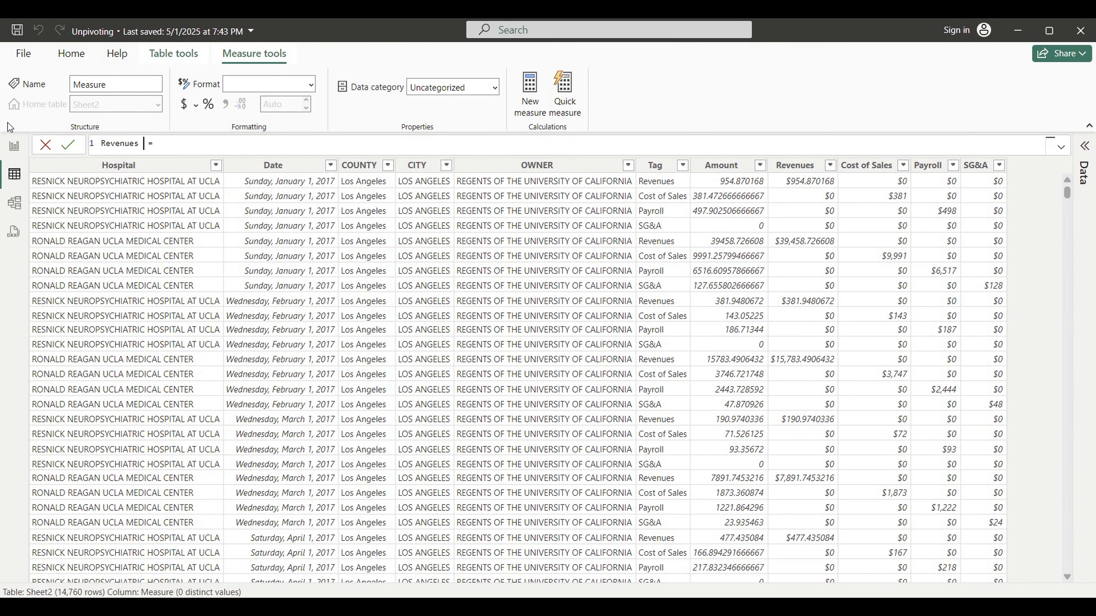
{"action": "type", "text": "sum(re"}
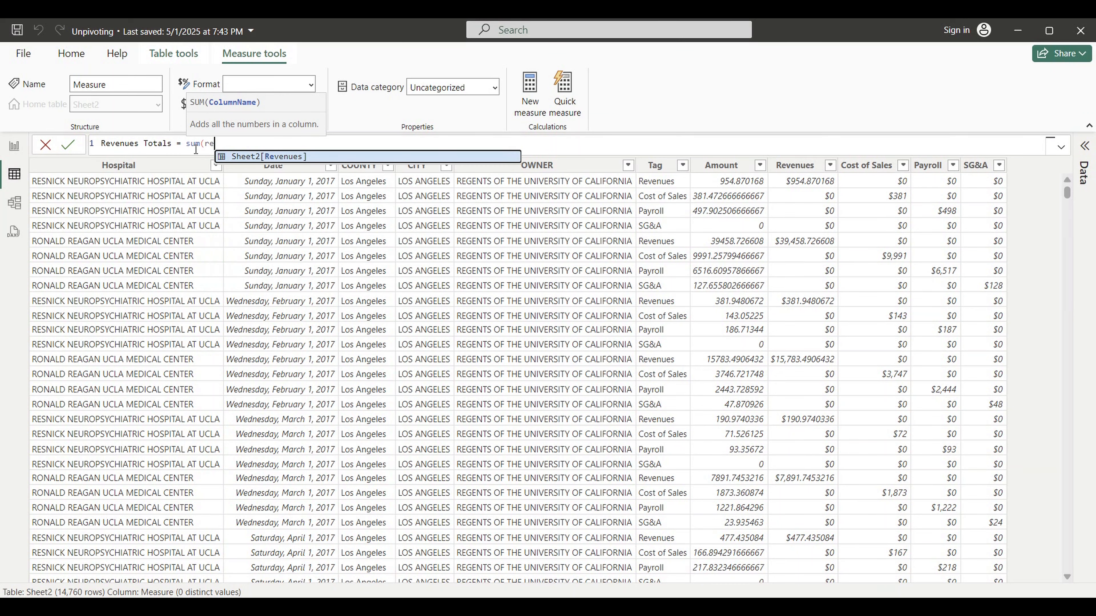
{"action": "key", "text": "Tab"}
{"action": "type", "text": ")"}
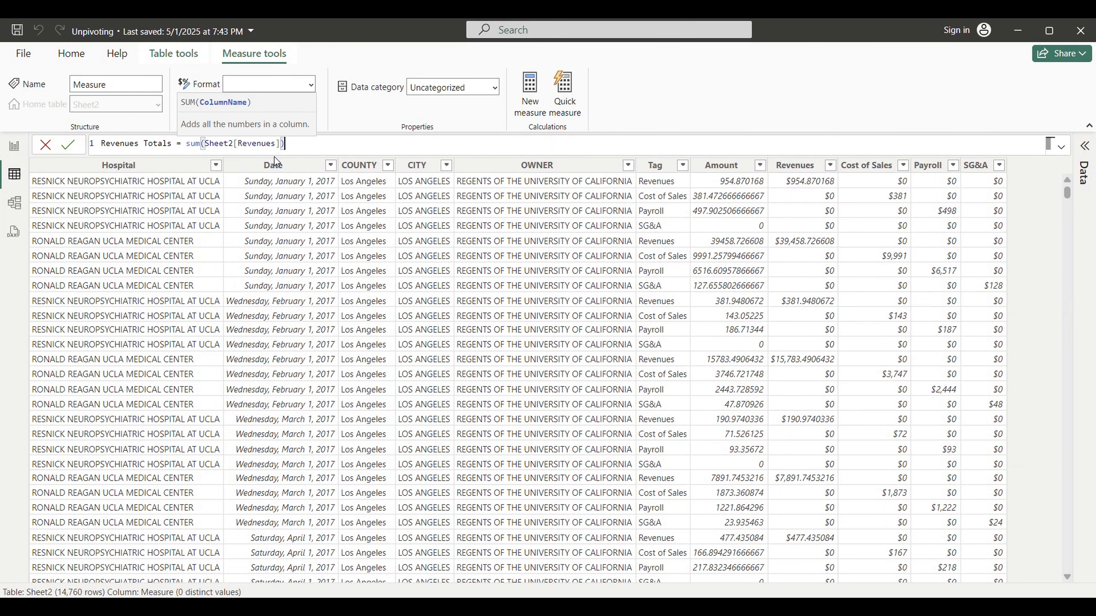
{"action": "key", "text": "ctrl+a"}
{"action": "key", "text": "ctrl+c"}
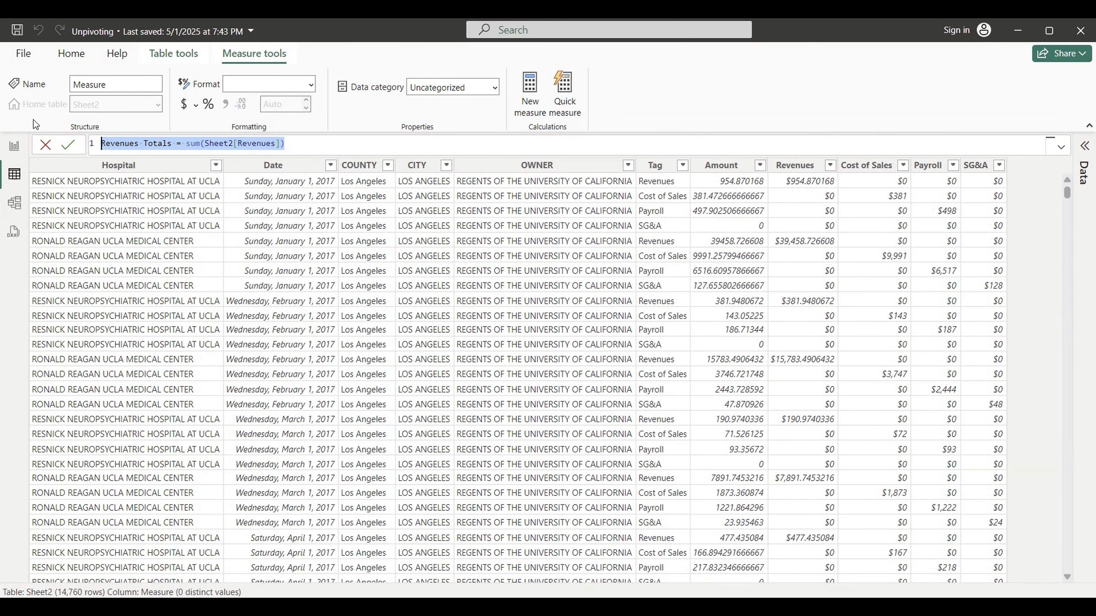
{"action": "key", "text": "Return"}
{"action": "left_click", "coordinate": [184, 104]}
{"action": "left_click", "coordinate": [306, 101]}
{"action": "left_click", "coordinate": [307, 106]}
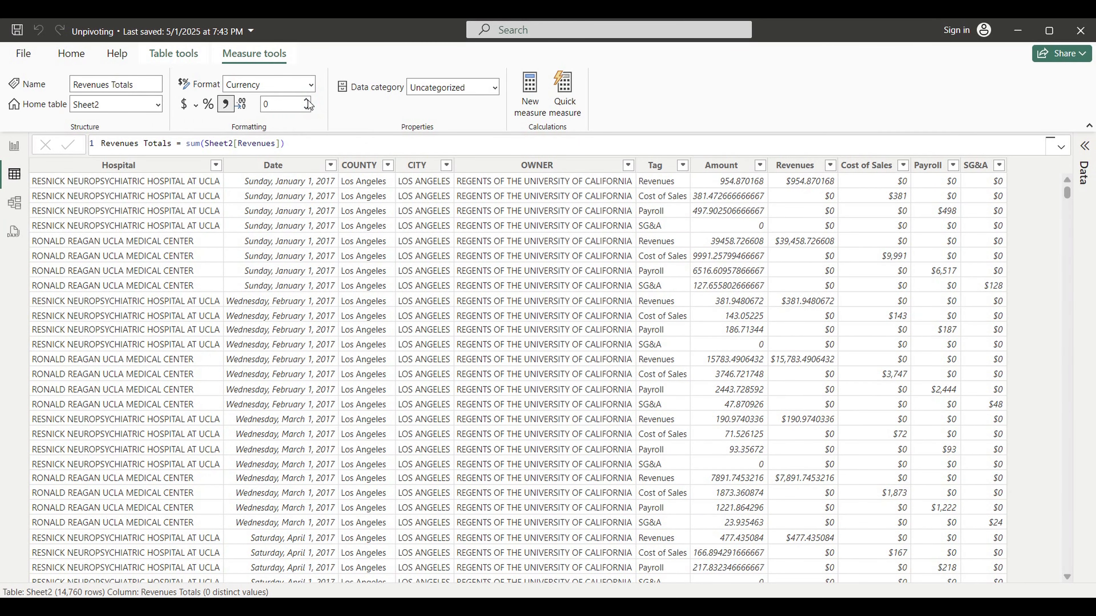
- Create the measure Cost of Sales Totals = sum(Sheet2[Cost of Sales]) from the copied formula and format it as currency with 0 decimal places
{"action": "left_click", "coordinate": [530, 100]}
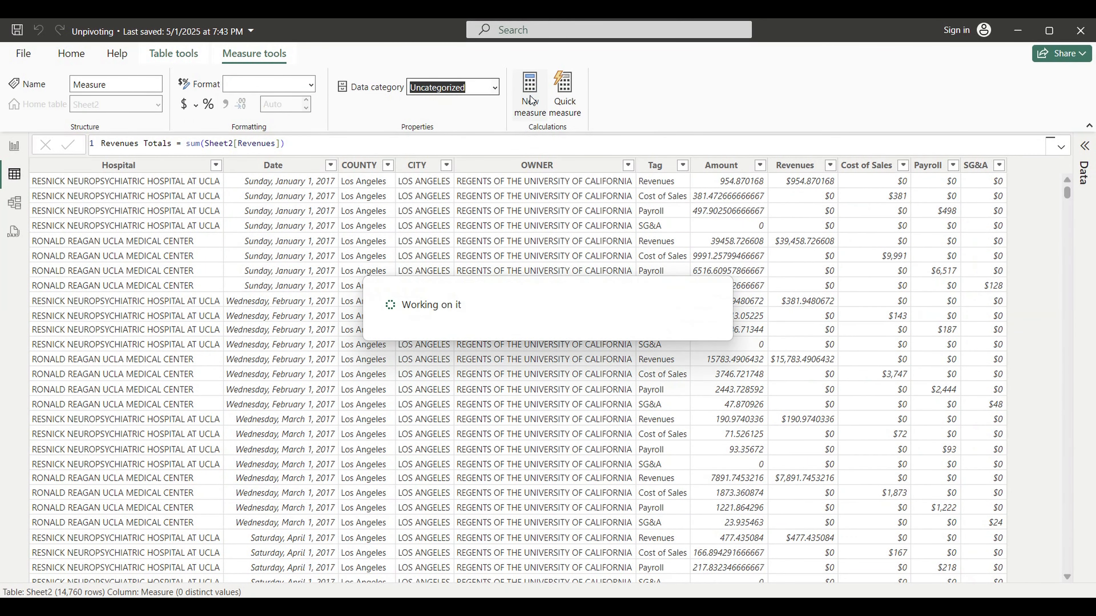
{"action": "key", "text": "ctrl+v"}
{"action": "double_click", "coordinate": [130, 143]}
{"action": "type", "text": "Cost of Sales"}
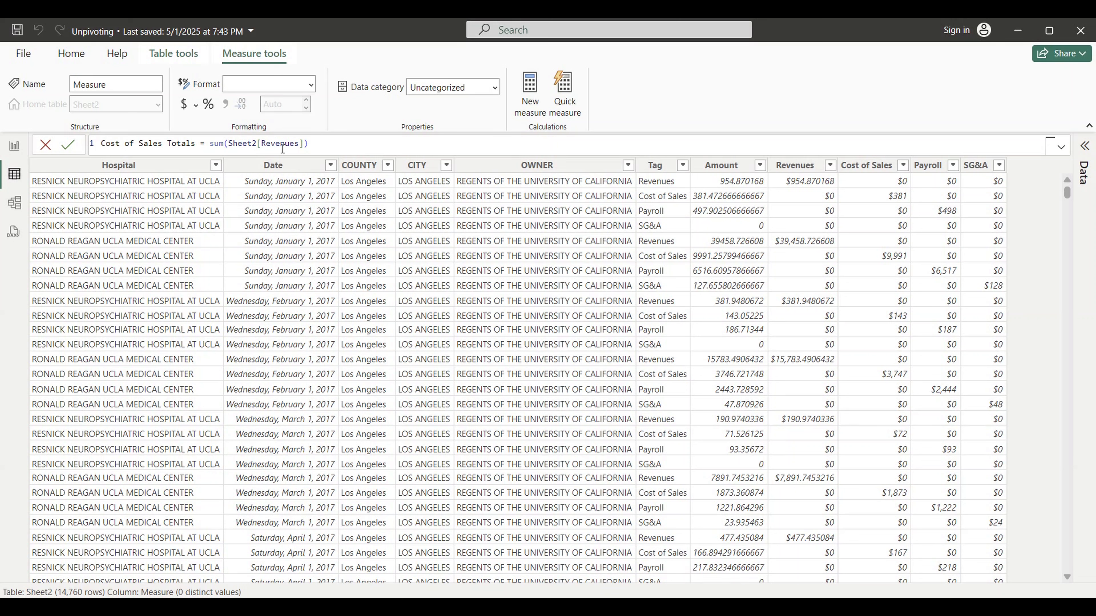
{"action": "left_click_drag", "start_coordinate": [289, 148], "coordinate": [299, 144]}
{"action": "type", "text": "co"}
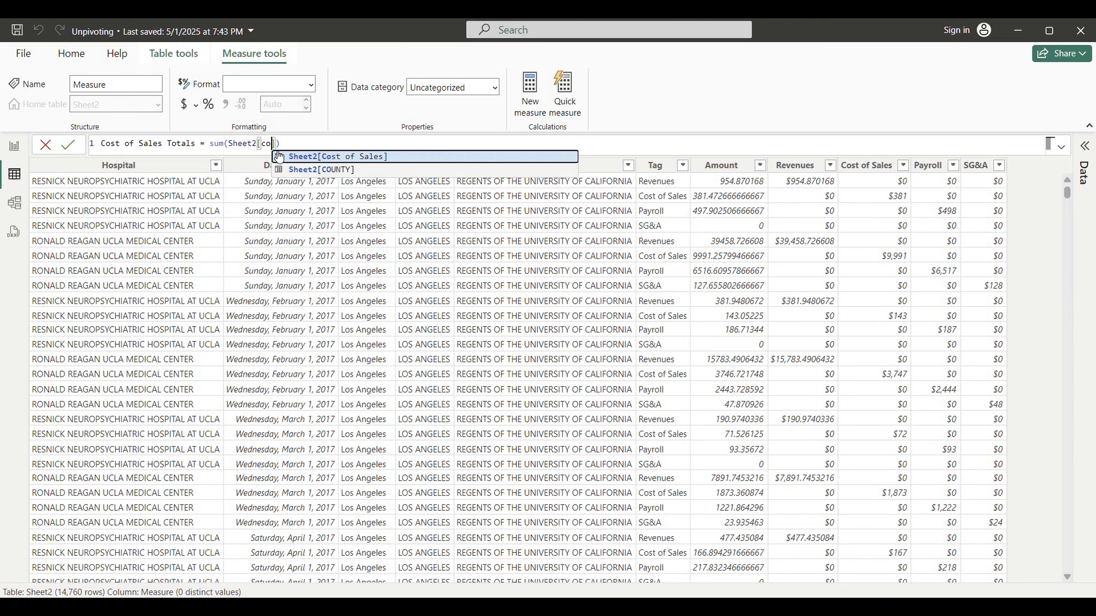
{"action": "left_click", "coordinate": [335, 158]}
{"action": "key", "text": "Return"}
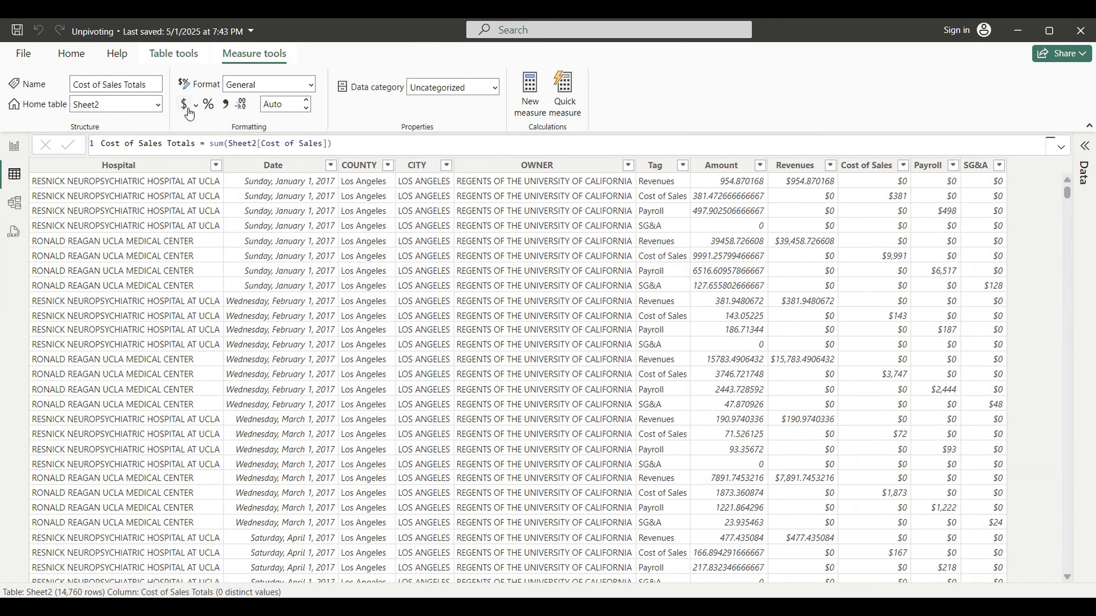
{"action": "left_click", "coordinate": [225, 104]}
{"action": "left_click", "coordinate": [305, 108]}
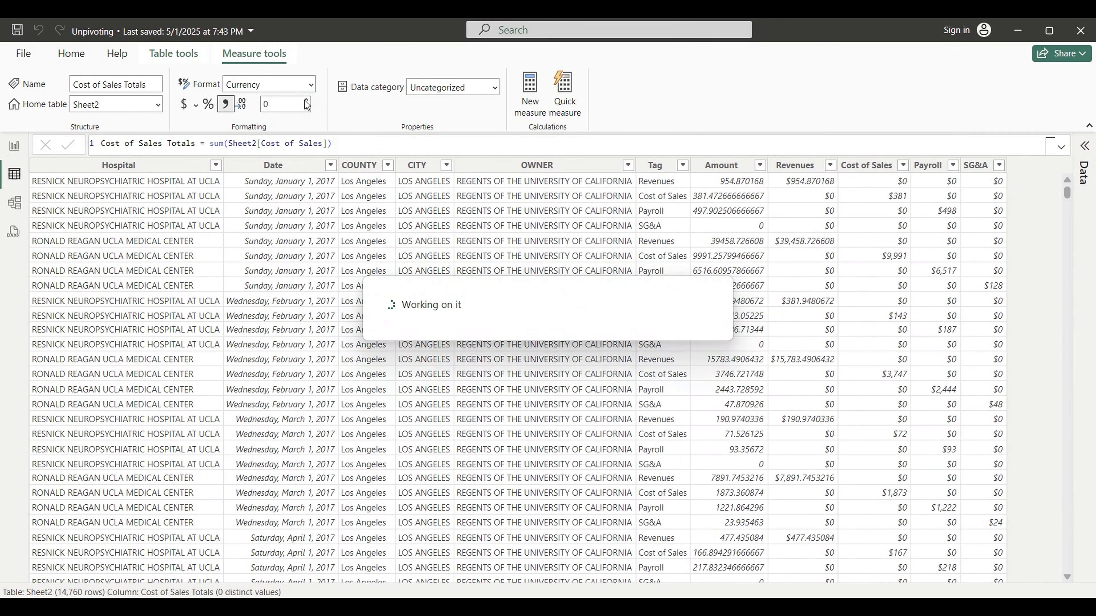
- Create the measure Payroll Totals = sum(Sheet2[Payroll]) from the copied formula and format it as currency
{"action": "left_click", "coordinate": [528, 99]}
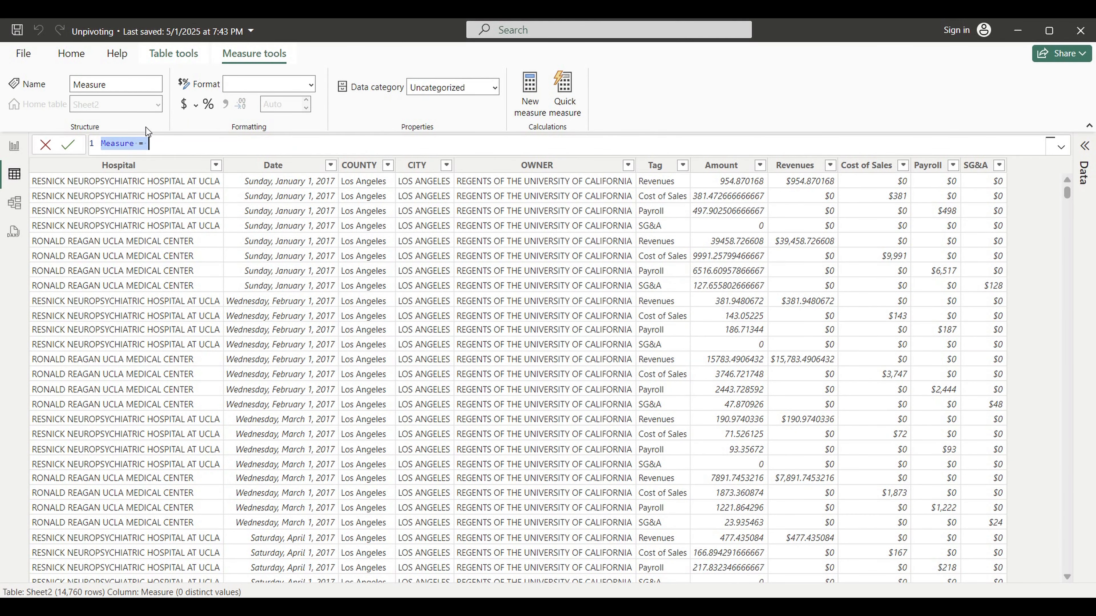
{"action": "key", "text": "ctrl+v"}
{"action": "double_click", "coordinate": [117, 143]}
{"action": "type", "text": "Payroll"}
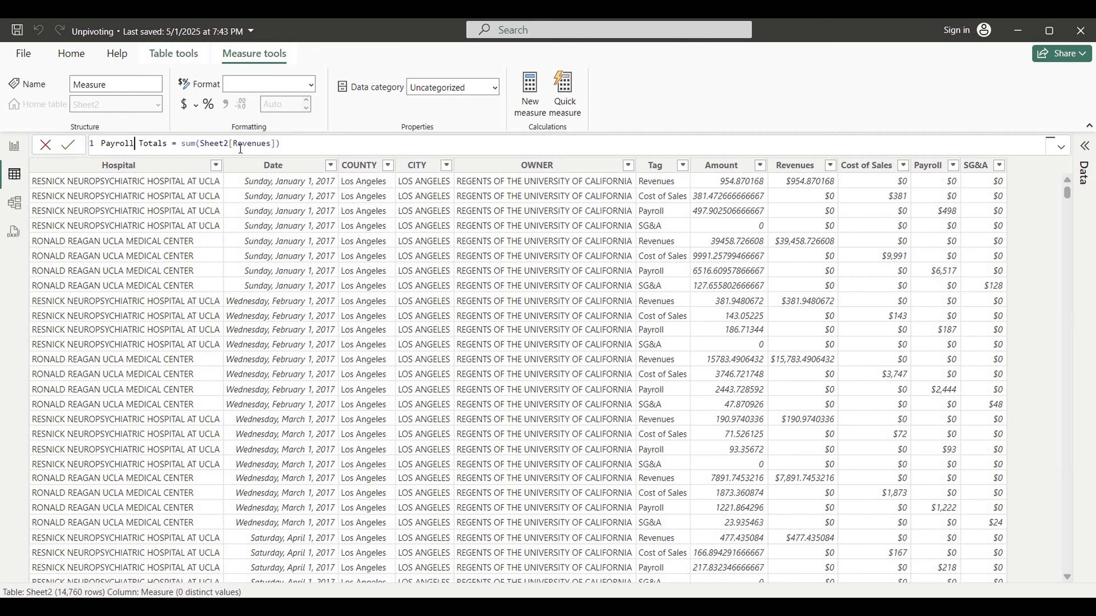
{"action": "type", "text": "Payroll"}
{"action": "key", "text": "Return"}
{"action": "left_click", "coordinate": [184, 105]}
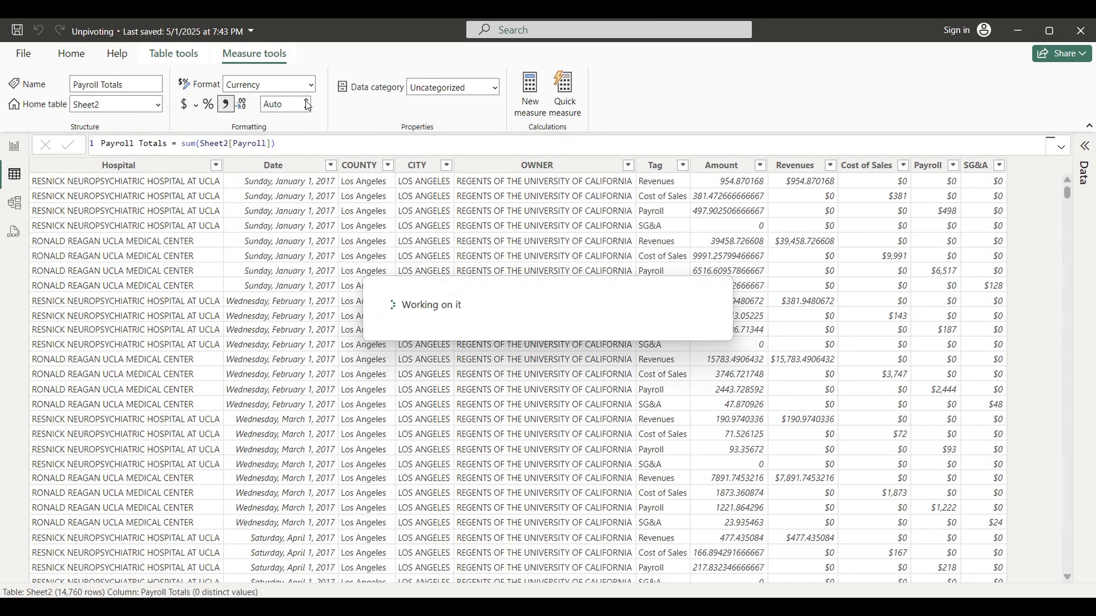
- Create the measure SG&A Totals = sum(Sheet2[SG&A]) from the copied formula and format it as currency with 0 decimal places
{"action": "left_click", "coordinate": [539, 103]}
{"action": "key", "text": "ctrl+v"}
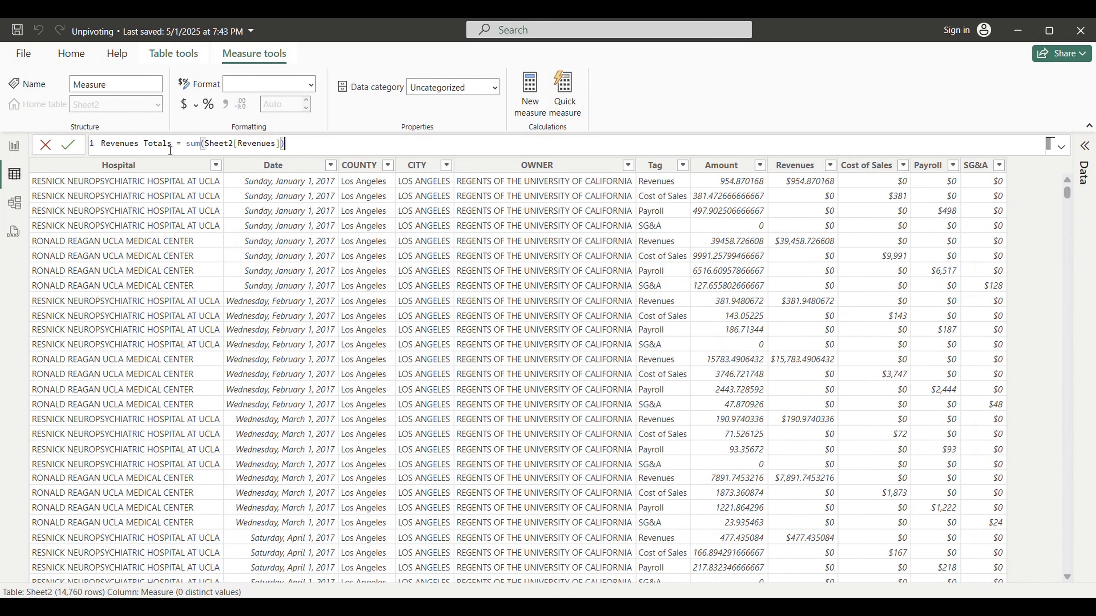
{"action": "double_click", "coordinate": [125, 144]}
{"action": "type", "text": "SG&A"}
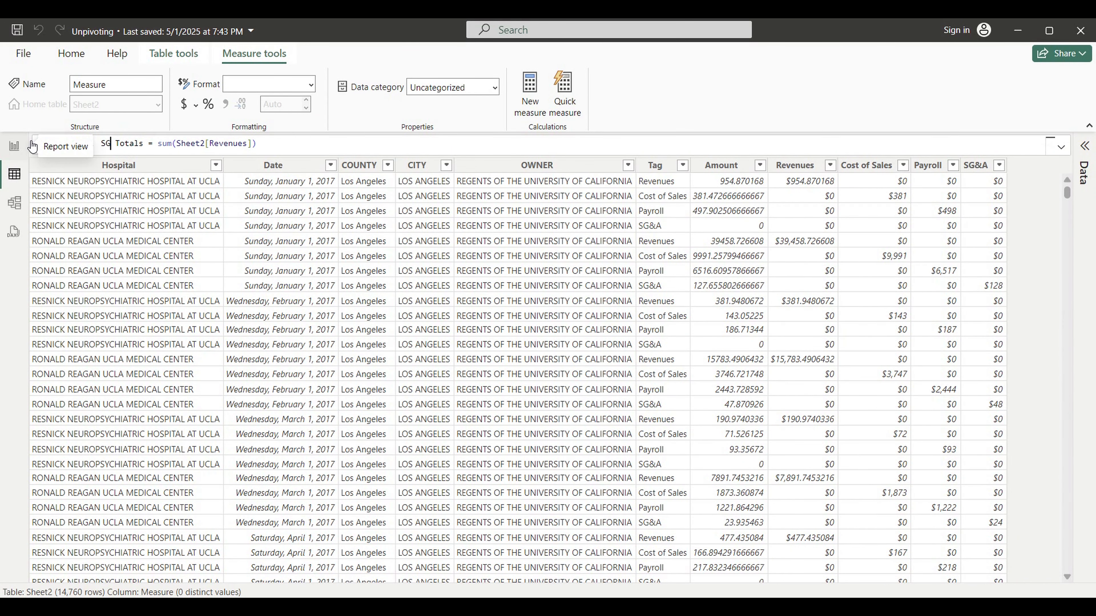
{"action": "double_click", "coordinate": [239, 144]}
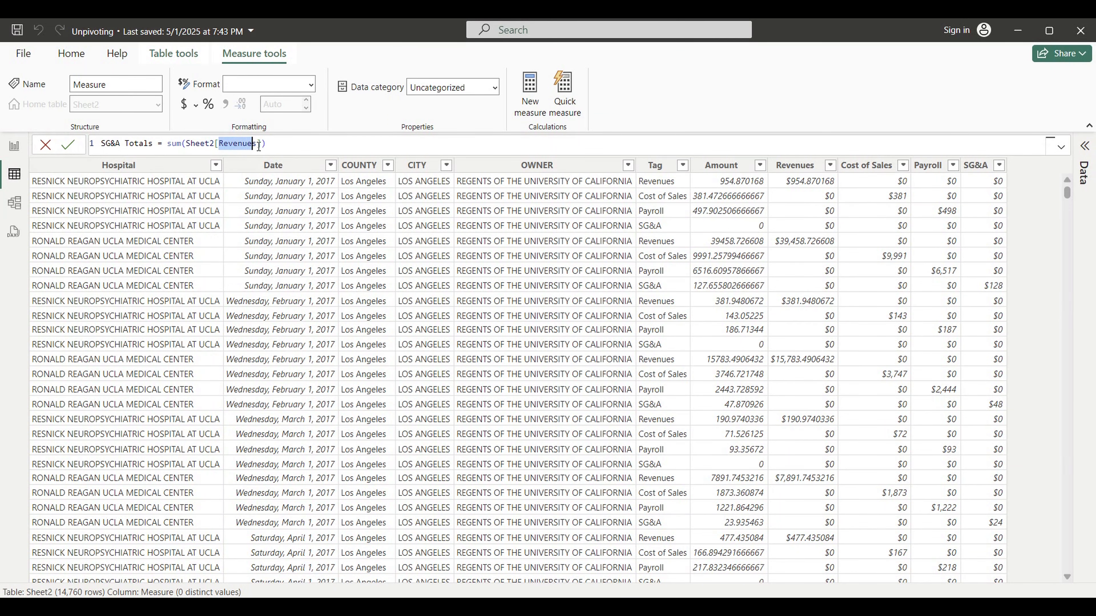
{"action": "type", "text": "s"}
{"action": "left_click", "coordinate": [292, 159]}
{"action": "key", "text": "Return"}
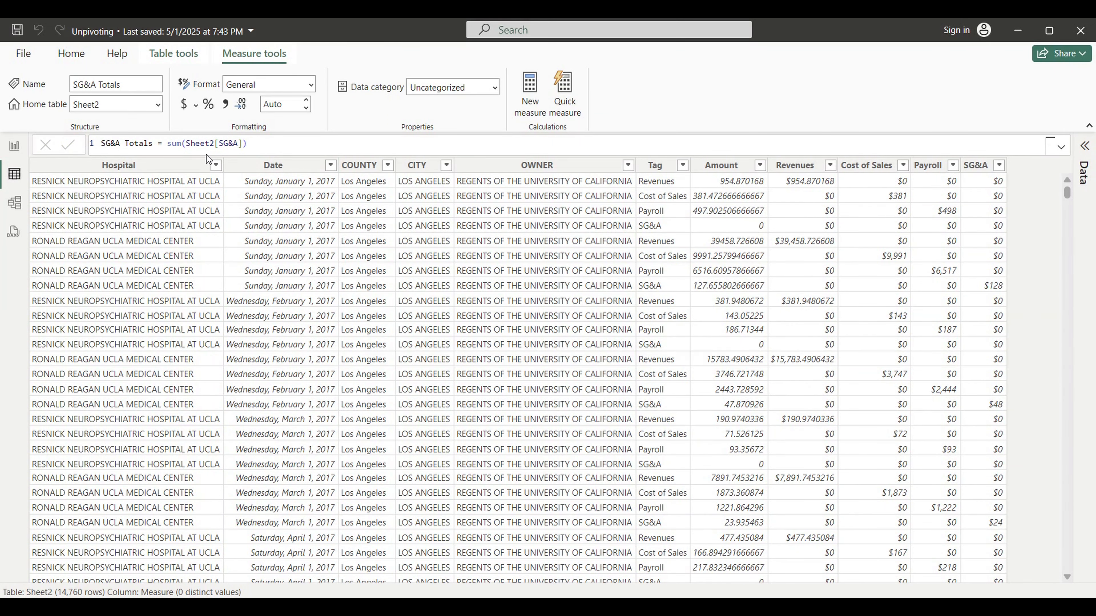
{"action": "left_click", "coordinate": [188, 106]}
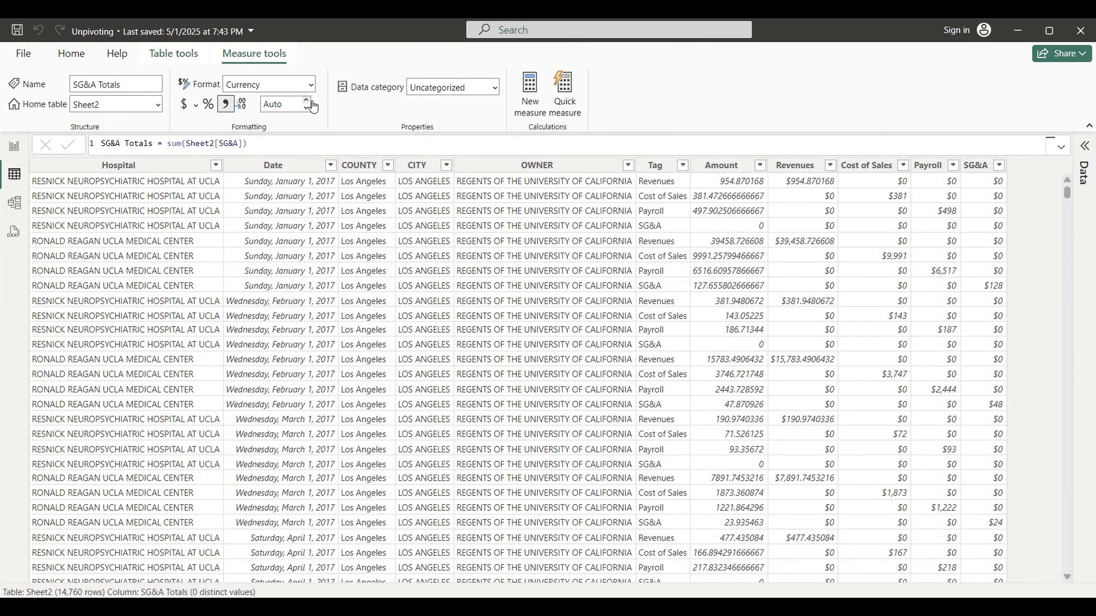
{"action": "left_click", "coordinate": [306, 107]}
- Review the Cost of Sales Totals, Payroll Totals, Revenues Totals and SG&A Totals measures in the Sheet2 field list
{"action": "left_click", "coordinate": [1084, 146]}
{"action": "left_click", "coordinate": [992, 265]}
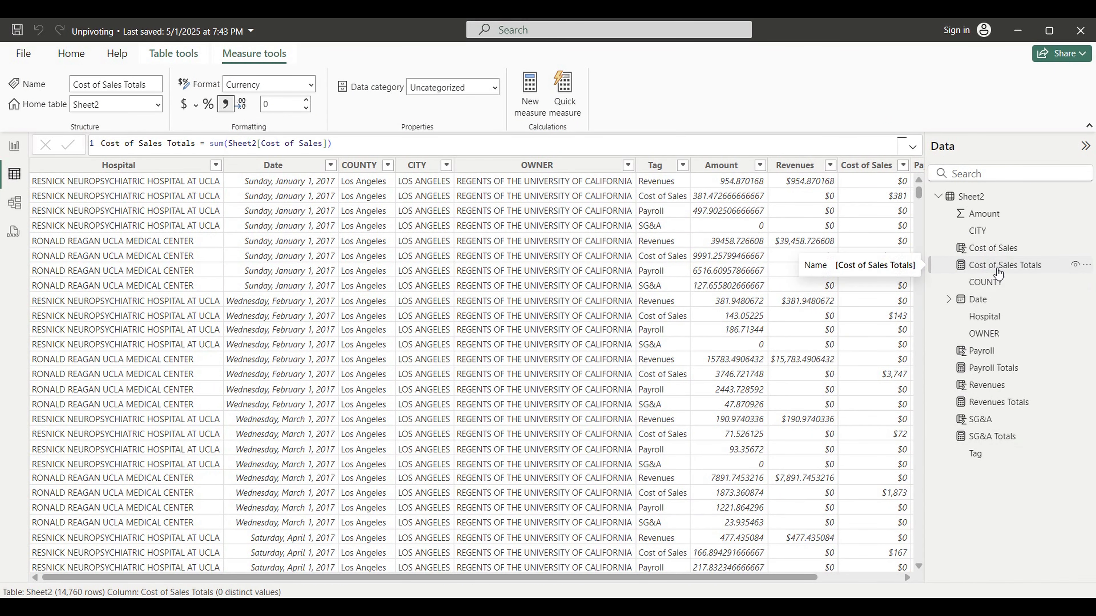
{"action": "left_click", "coordinate": [991, 368]}
{"action": "left_click", "coordinate": [988, 403]}
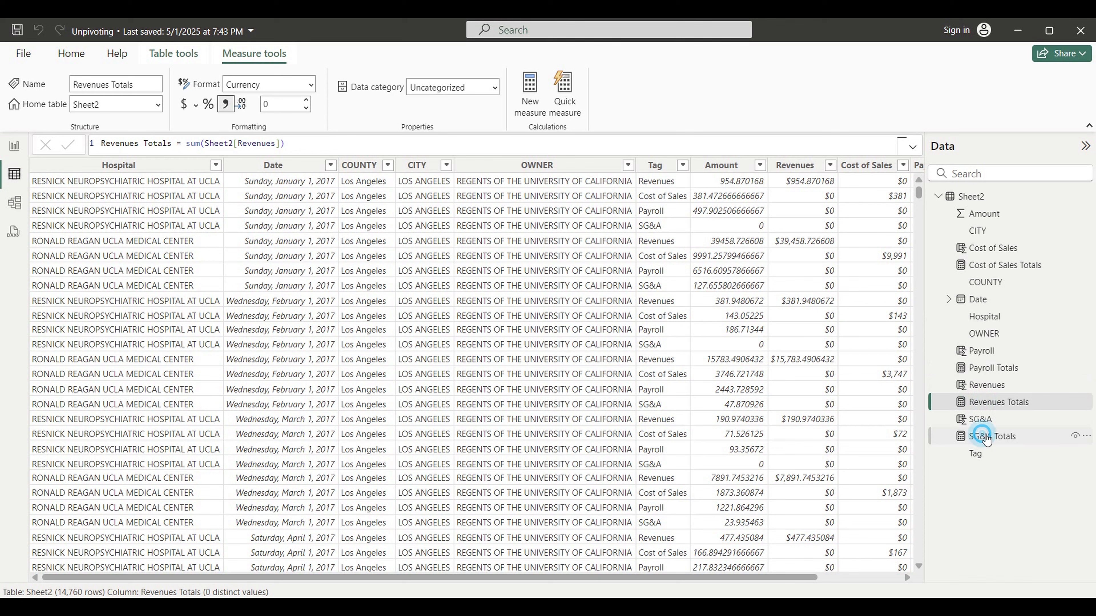
{"action": "left_click", "coordinate": [987, 437]}
- Create the Sheet2 measure EBITDA $ = [Revenues Totals]-[Cost of Sales Totals]-[Payroll Totals]-[SG&A Totals] and format it as currency with 0 decimal places
{"action": "left_click", "coordinate": [971, 196]}
{"action": "left_click", "coordinate": [237, 97]}
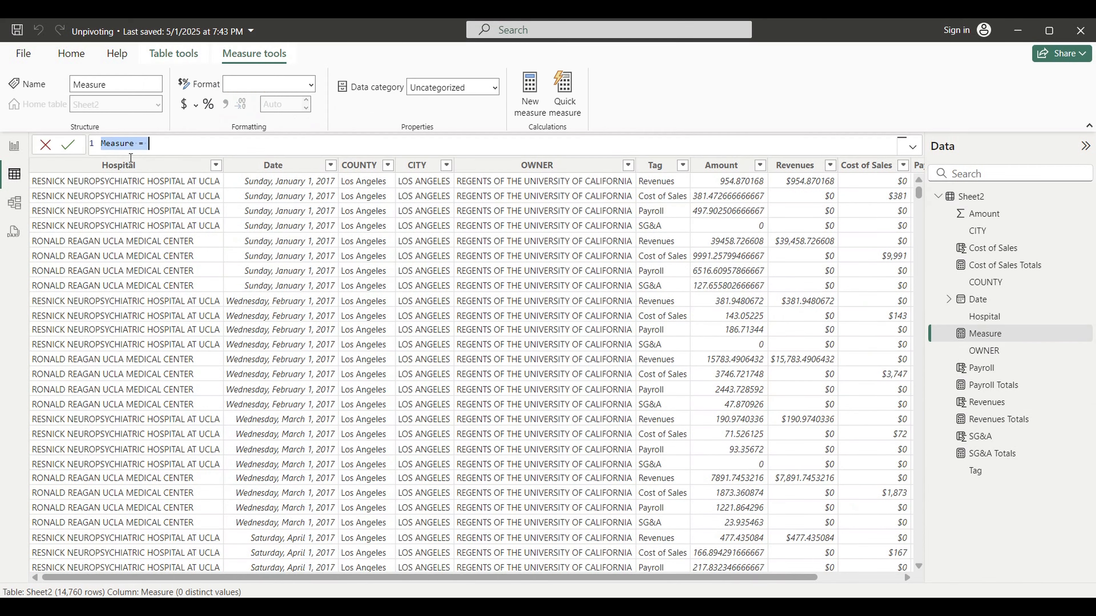
{"action": "left_click_drag", "start_coordinate": [134, 144], "coordinate": [82, 143]}
{"action": "type", "text": "EBITDA $"}
{"action": "left_click", "coordinate": [166, 140]}
{"action": "type", "text": "[Revenues Totals]"}
{"action": "left_click", "coordinate": [199, 158]}
{"action": "type", "text": "-[c"}
{"action": "left_click", "coordinate": [303, 157]}
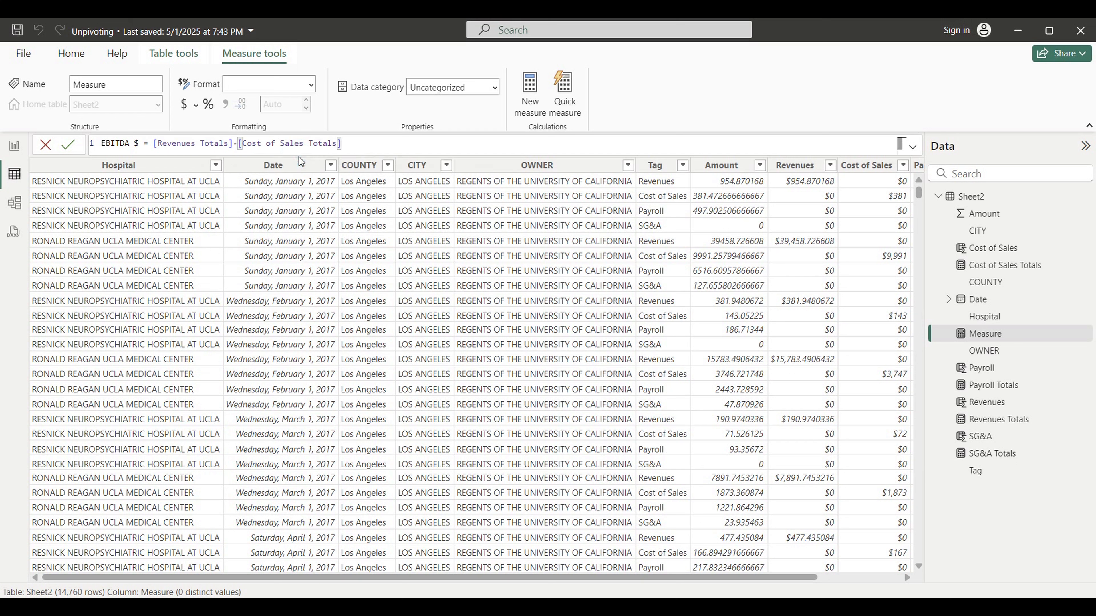
{"action": "type", "text": "[p"}
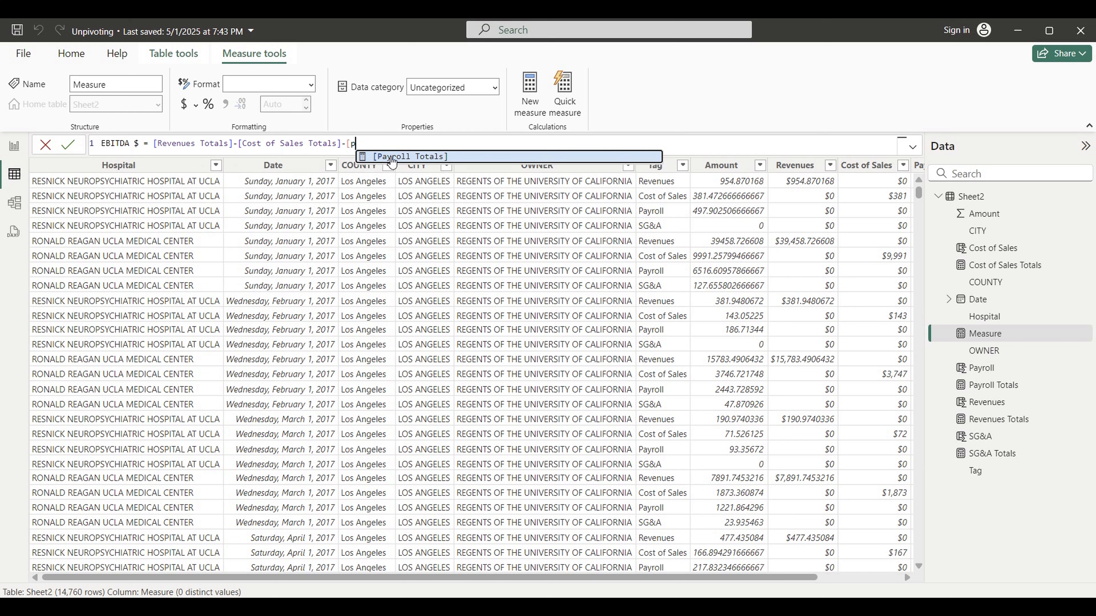
{"action": "left_click", "coordinate": [390, 159]}
{"action": "type", "text": "-[Cos"}
{"action": "left_click", "coordinate": [479, 156]}
{"action": "key", "text": "Return"}
{"action": "left_click", "coordinate": [186, 104]}
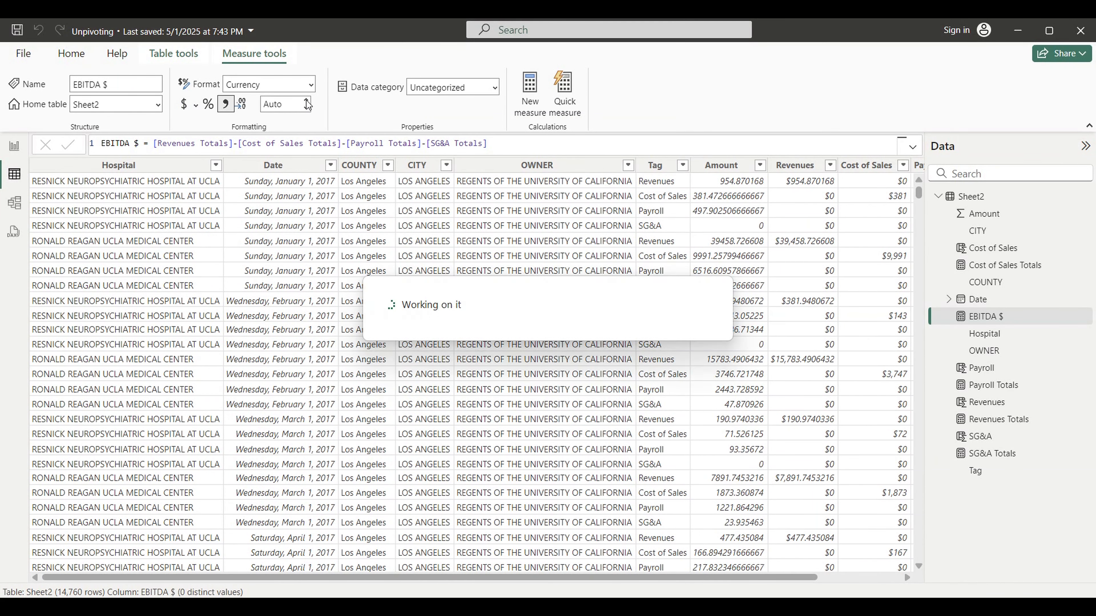
{"action": "left_click", "coordinate": [306, 108]}
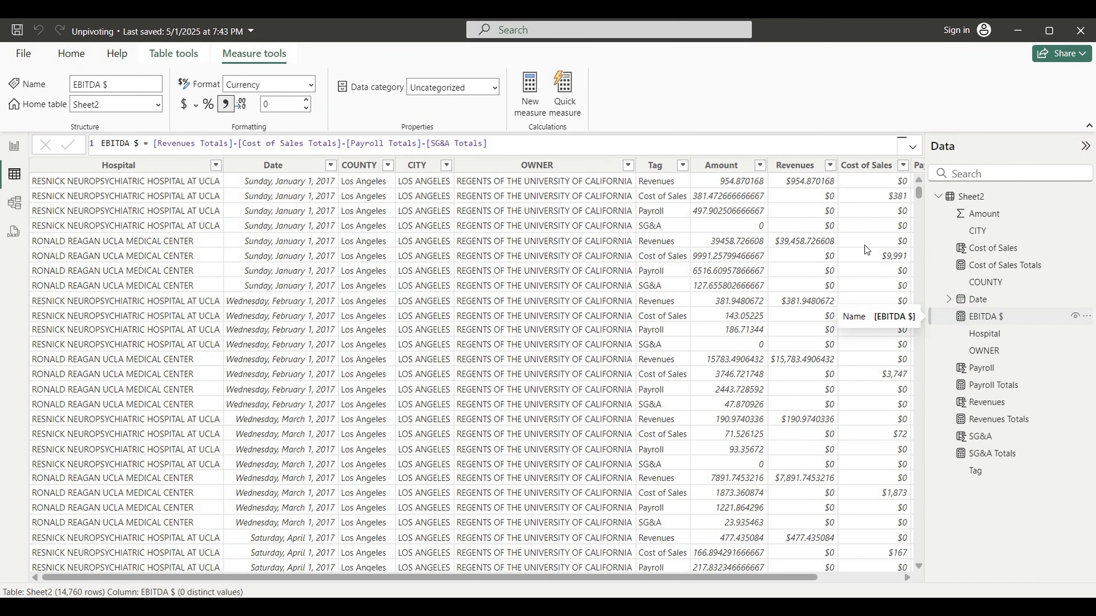
- Create the measure EBITDA % = [EBITDA $]/[Revenues Totals], format it as a percentage, and select the EBITDA $ measure
{"action": "left_click", "coordinate": [530, 93]}
{"action": "type", "text": "EBITDA % = [E"}
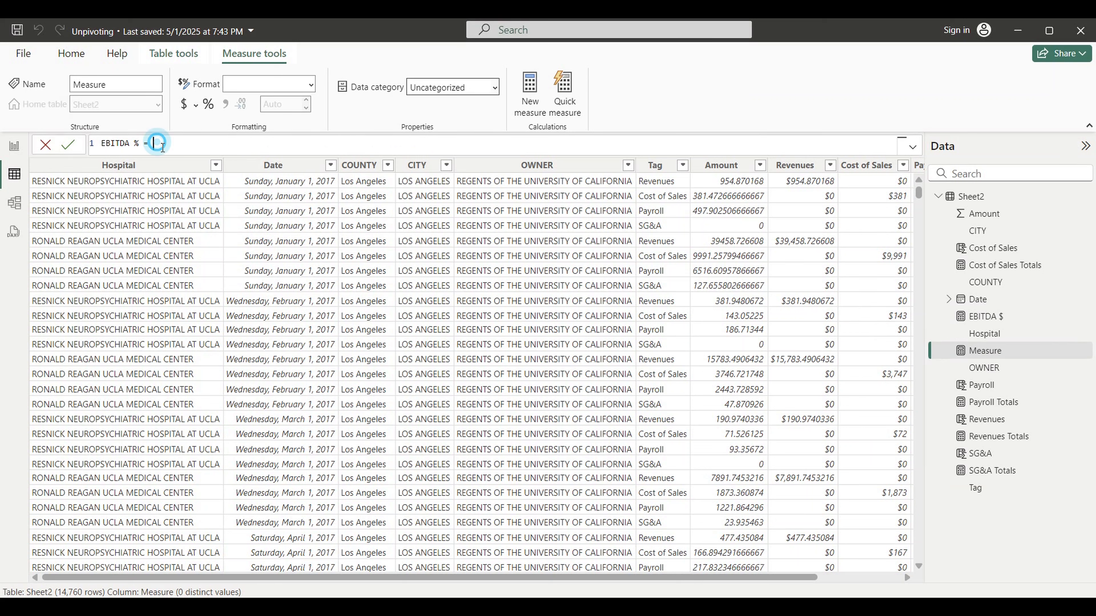
{"action": "left_click", "coordinate": [206, 165]}
{"action": "type", "text": "/[R"}
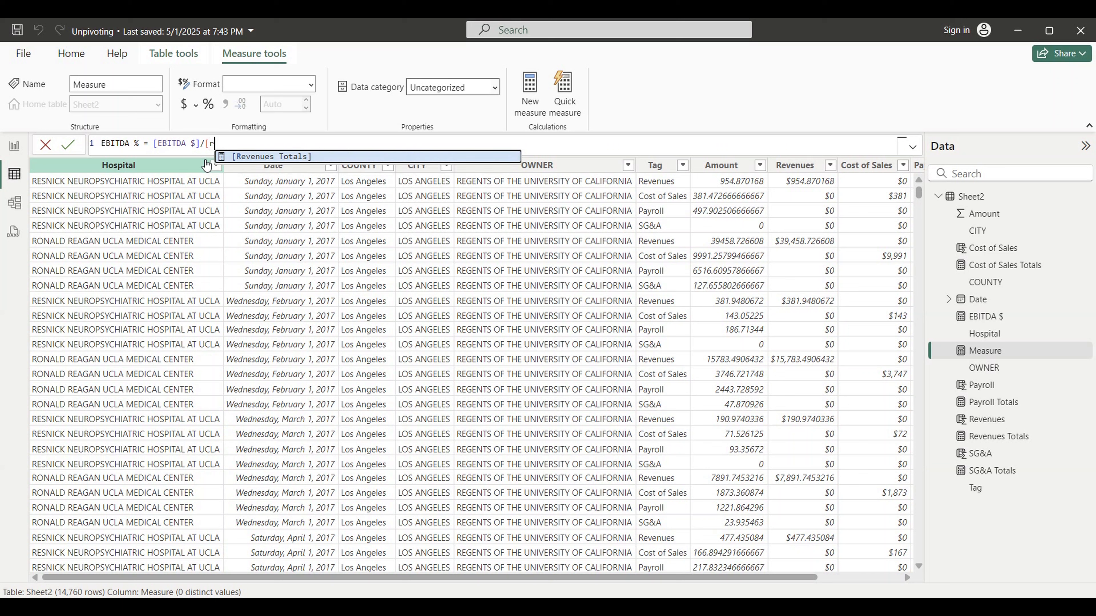
{"action": "left_click", "coordinate": [244, 157]}
{"action": "key", "text": "Return"}
{"action": "left_click", "coordinate": [210, 108]}
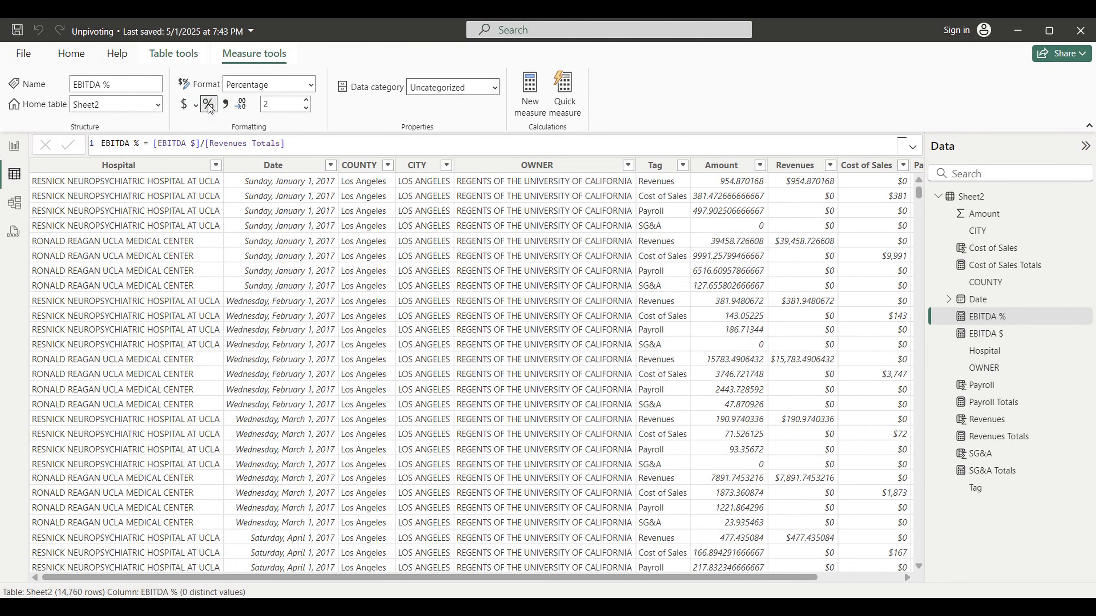
{"action": "left_click", "coordinate": [987, 333]}
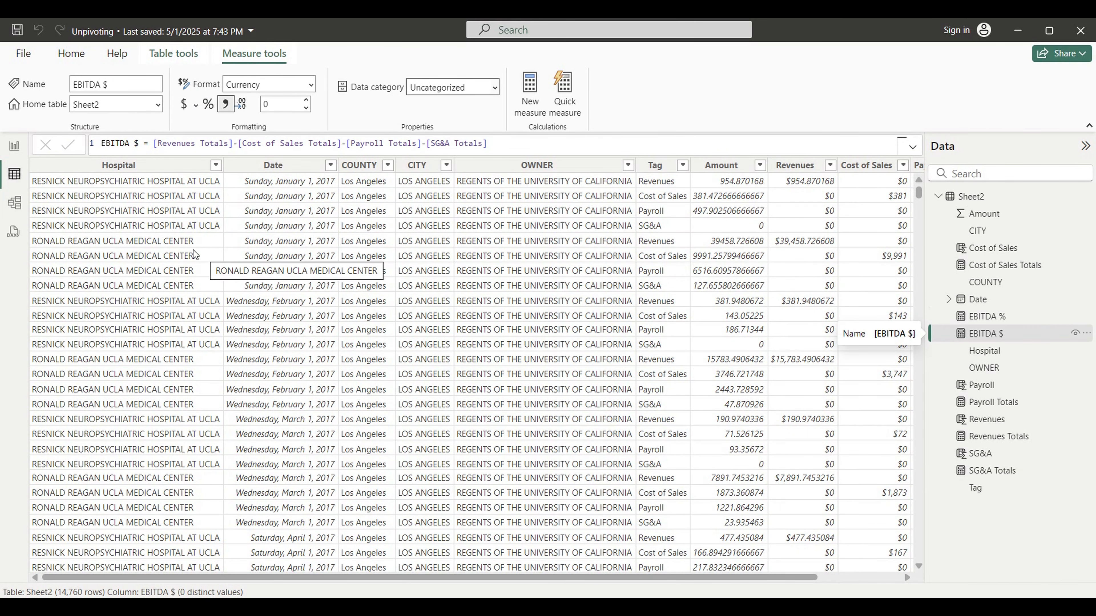
- Insert a matrix visual on the blank report page and widen the field list to show full field names
{"action": "left_click", "coordinate": [14, 146]}
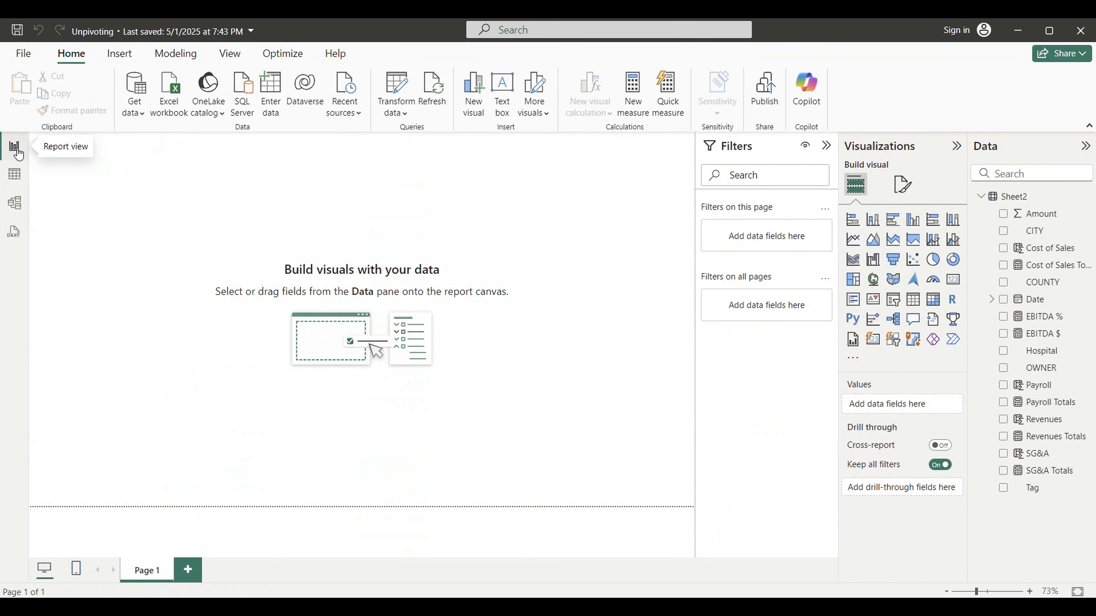
{"action": "left_click", "coordinate": [933, 299]}
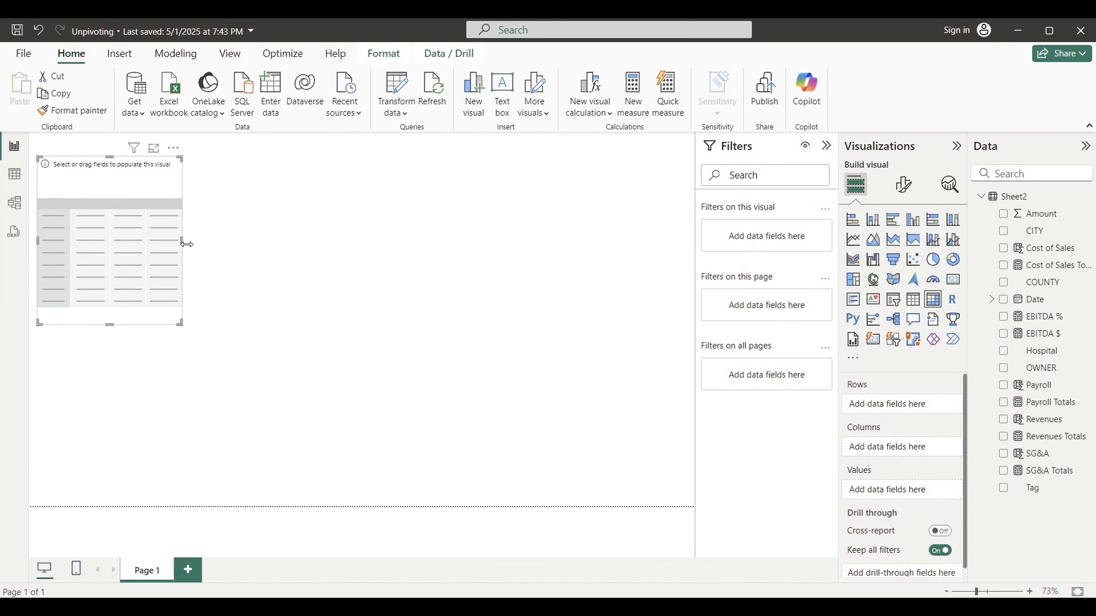
{"action": "left_click_drag", "start_coordinate": [186, 244], "coordinate": [215, 244]}
{"action": "left_click_drag", "start_coordinate": [974, 264], "coordinate": [864, 266]}
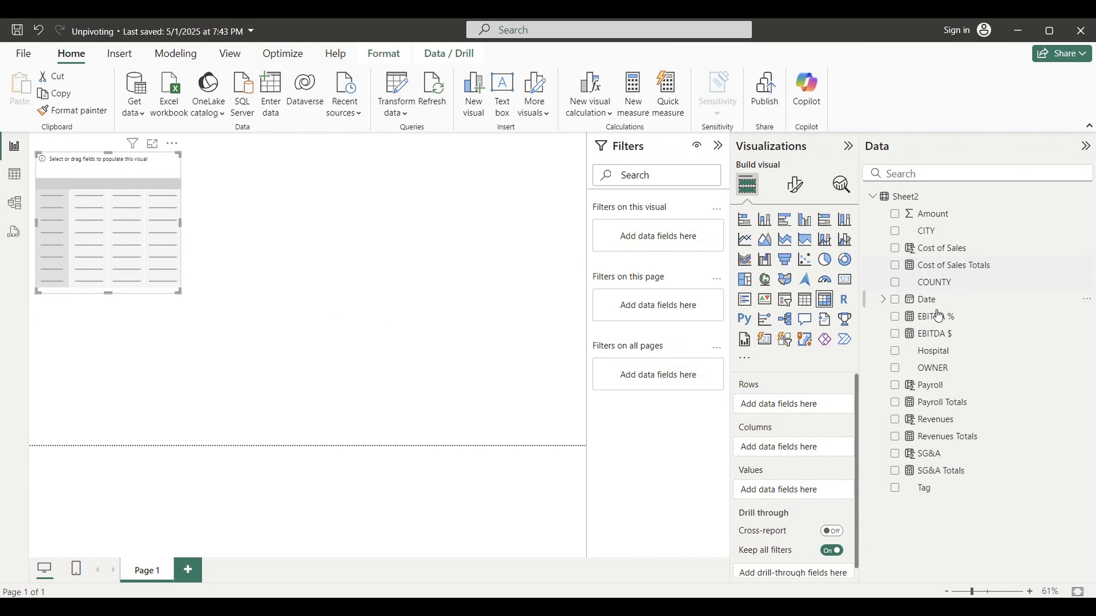
- Add Revenues Totals, Cost of Sales Totals, Payroll Totals, SG&A Totals, EBITDA $ and EBITDA % in that order as the matrix's values
{"action": "left_click_drag", "start_coordinate": [947, 445], "coordinate": [819, 490]}
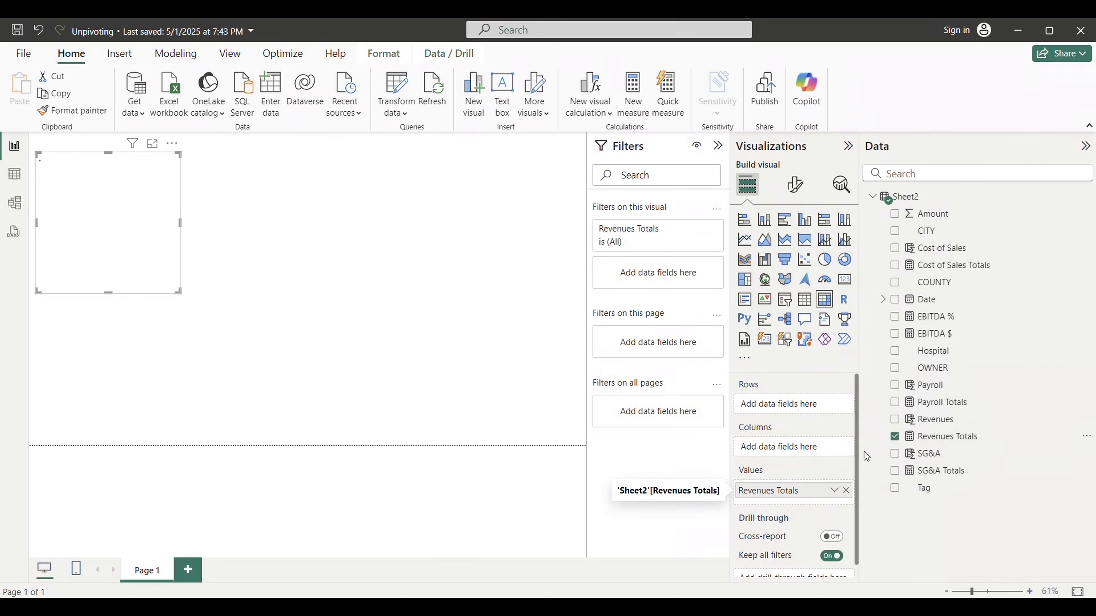
{"action": "left_click_drag", "start_coordinate": [942, 266], "coordinate": [821, 507]}
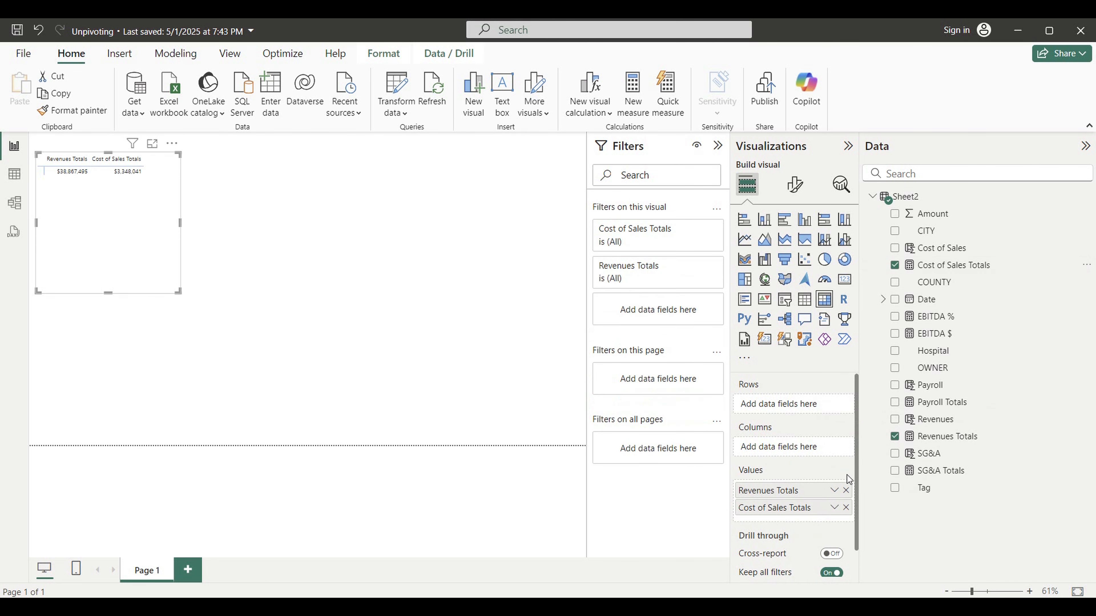
{"action": "left_click_drag", "start_coordinate": [944, 406], "coordinate": [826, 524]}
{"action": "left_click_drag", "start_coordinate": [949, 472], "coordinate": [836, 537]}
{"action": "left_click_drag", "start_coordinate": [941, 341], "coordinate": [837, 560]}
{"action": "left_click_drag", "start_coordinate": [937, 317], "coordinate": [820, 572]}
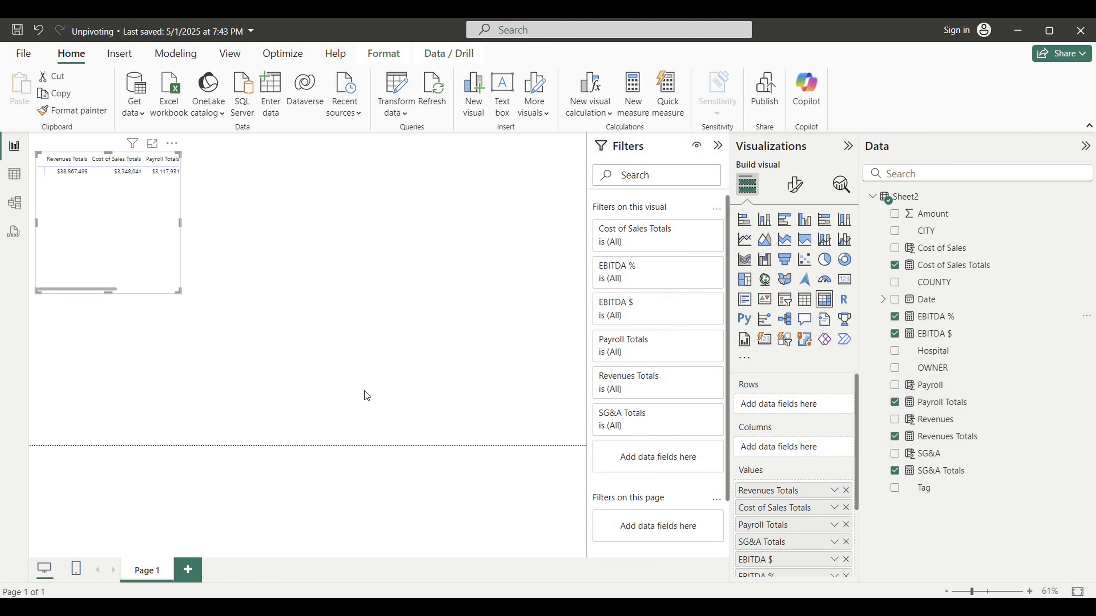
- Turn on the matrix's option to switch values to rows so the measures are stacked as an income statement
{"action": "left_click", "coordinate": [795, 191]}
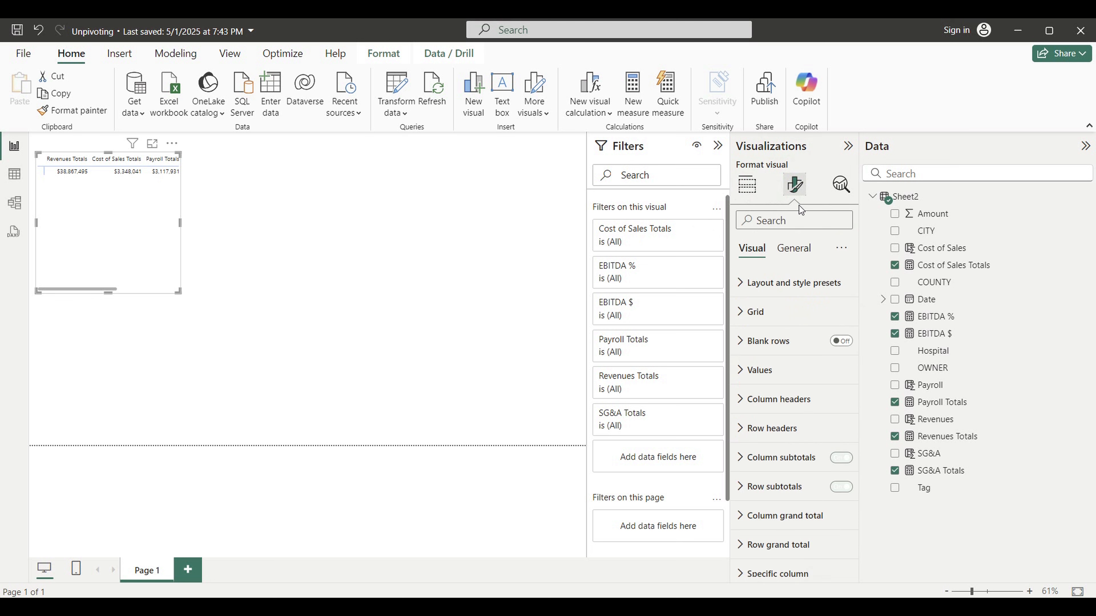
{"action": "left_click", "coordinate": [760, 372]}
{"action": "scroll", "coordinate": [810, 422], "scroll_direction": "down", "scroll_amount": 5}
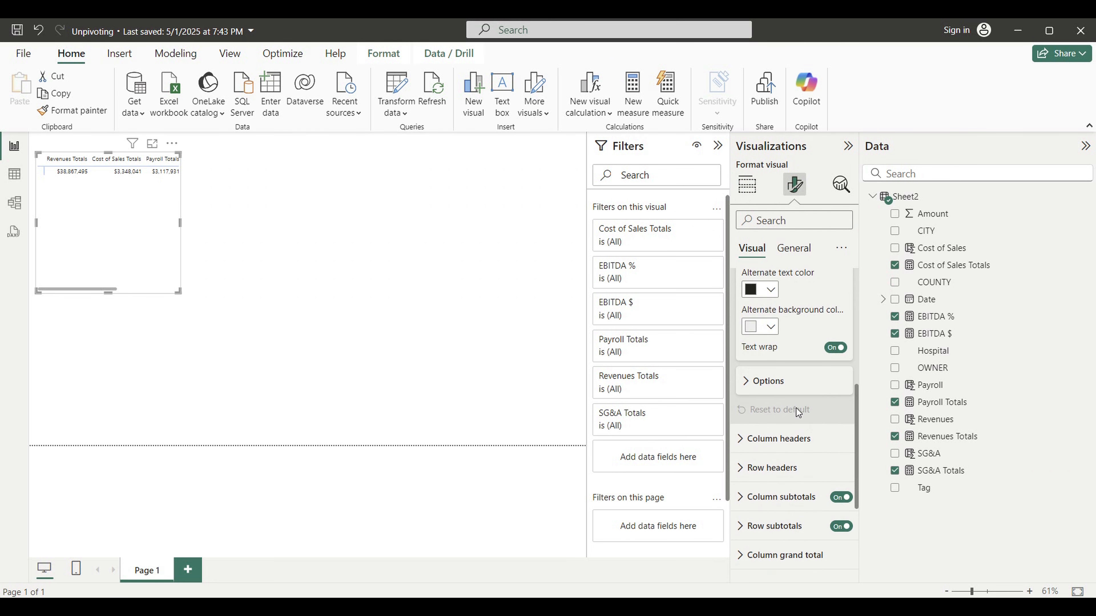
{"action": "left_click", "coordinate": [753, 381]}
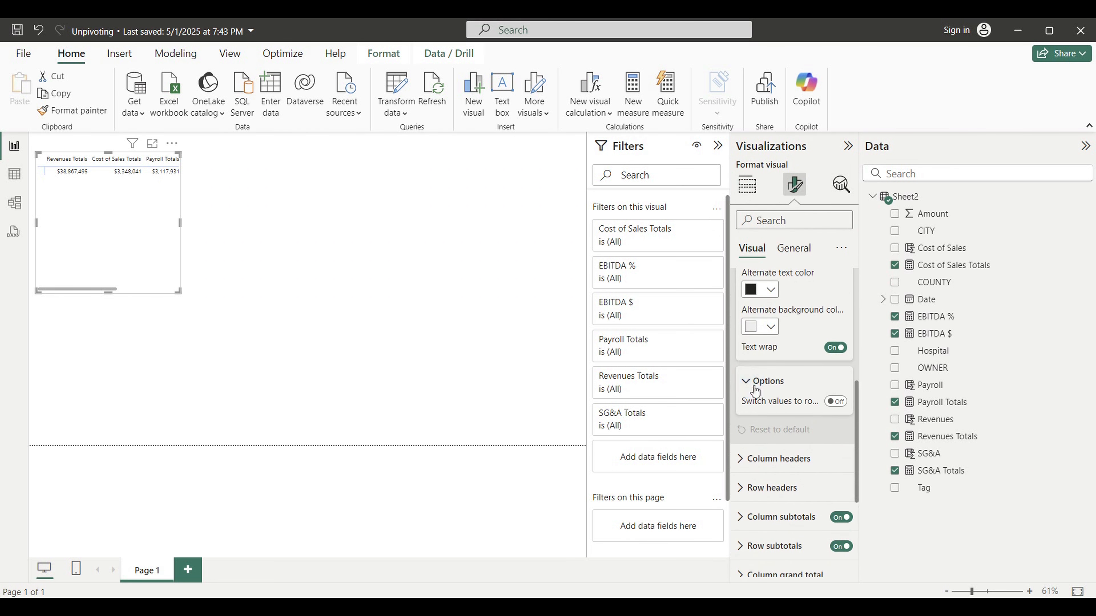
{"action": "left_click", "coordinate": [836, 402]}
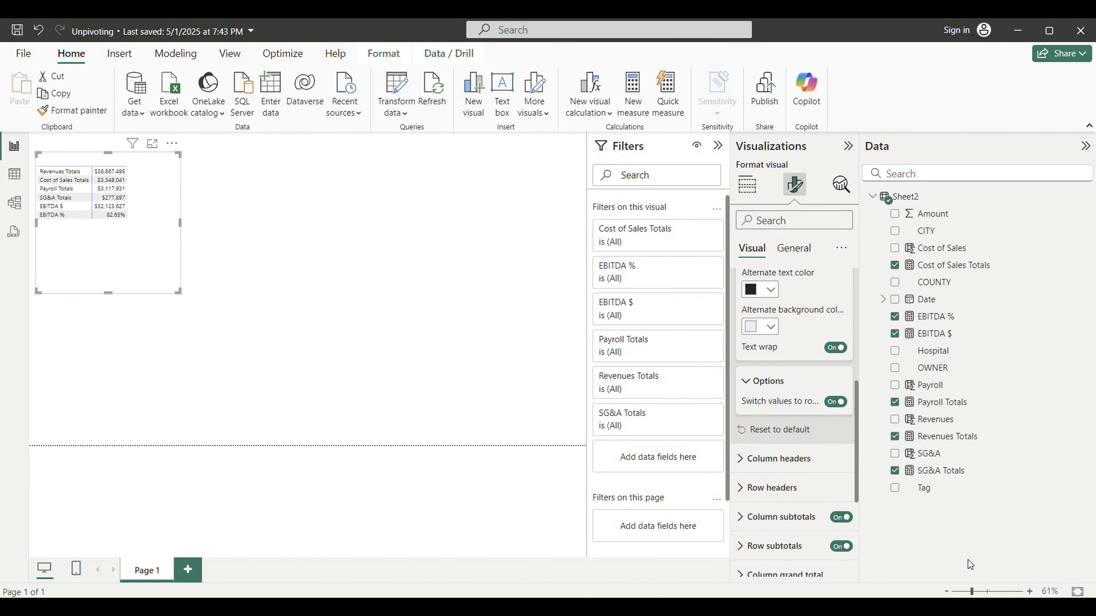
- Add a slicer on the OWNER field and place it beside the income statement matrix
{"action": "left_click", "coordinate": [1029, 591]}
{"action": "left_click", "coordinate": [1030, 591]}
{"action": "left_click", "coordinate": [1030, 591]}
{"action": "left_click", "coordinate": [1029, 591]}
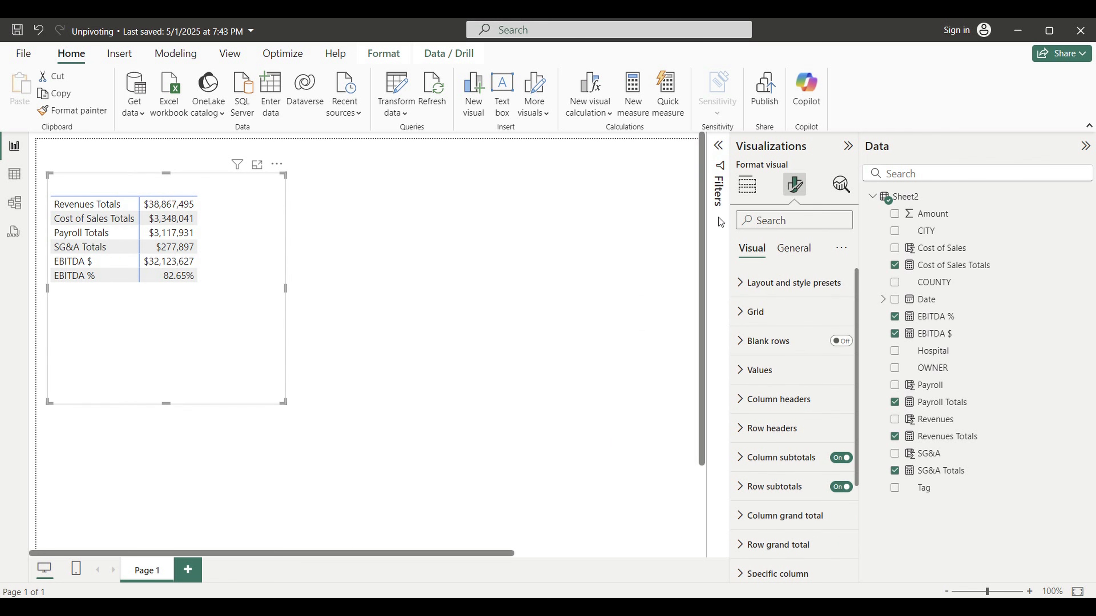
{"action": "left_click", "coordinate": [747, 184]}
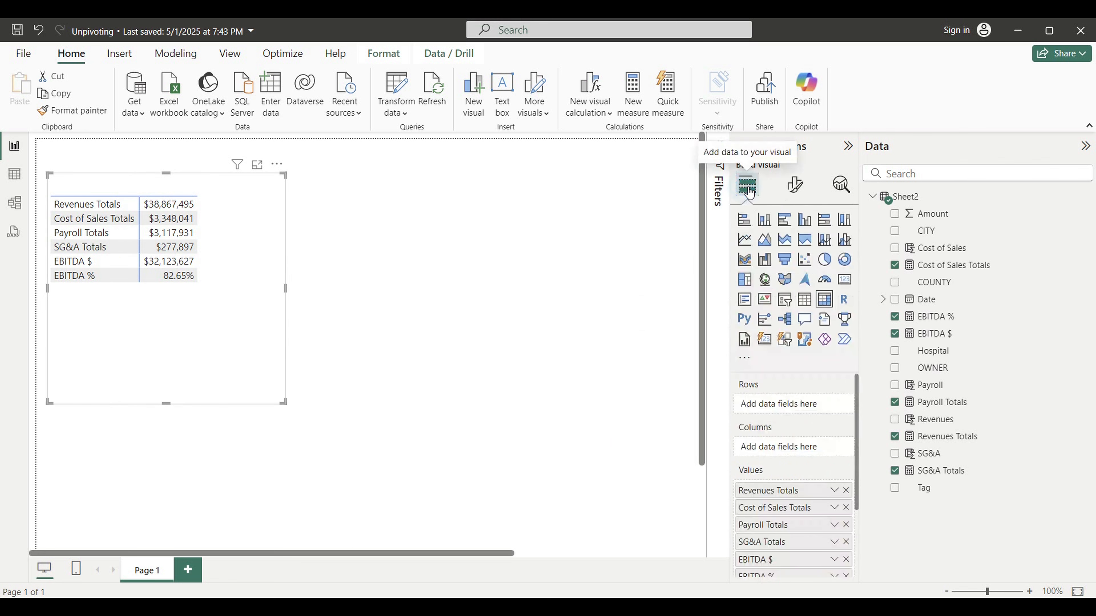
{"action": "left_click", "coordinate": [502, 326]}
{"action": "left_click", "coordinate": [784, 299]}
{"action": "left_click_drag", "start_coordinate": [225, 364], "coordinate": [407, 182]}
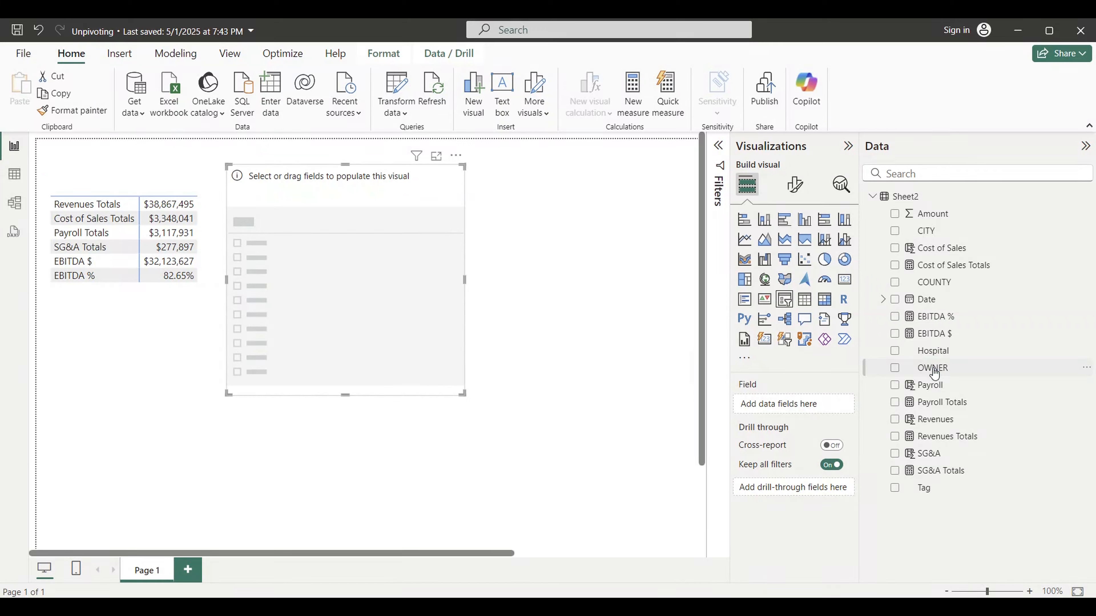
{"action": "left_click_drag", "start_coordinate": [932, 368], "coordinate": [811, 410]}
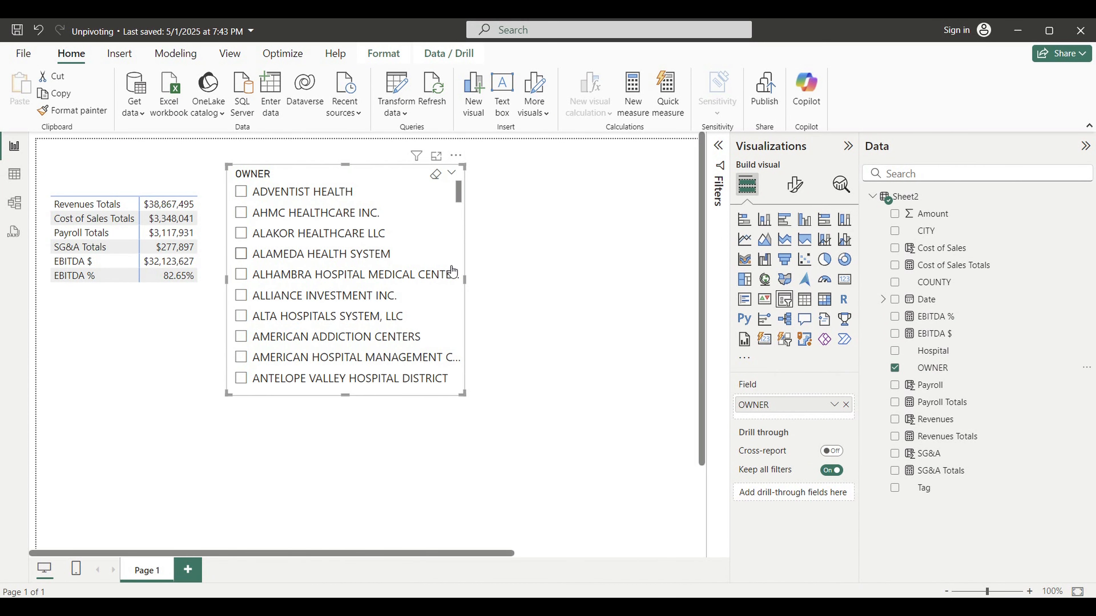
- Enable the "Select all" option in the OWNER slicer's selection settings and select all owners
{"action": "left_click", "coordinate": [794, 184]}
{"action": "left_click", "coordinate": [773, 283]}
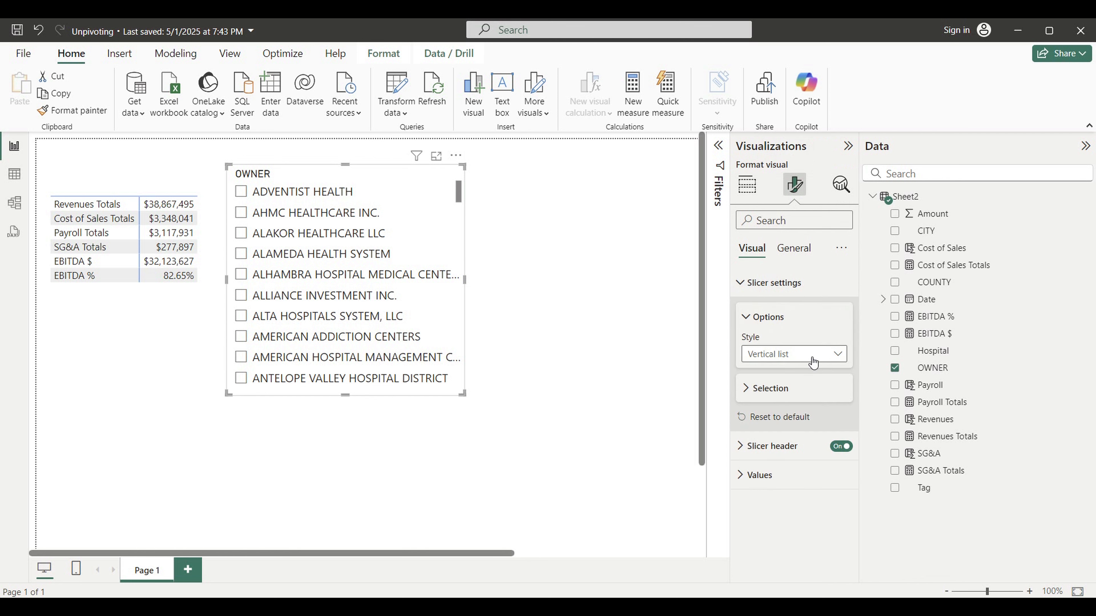
{"action": "left_click", "coordinate": [771, 388]}
{"action": "left_click", "coordinate": [835, 449]}
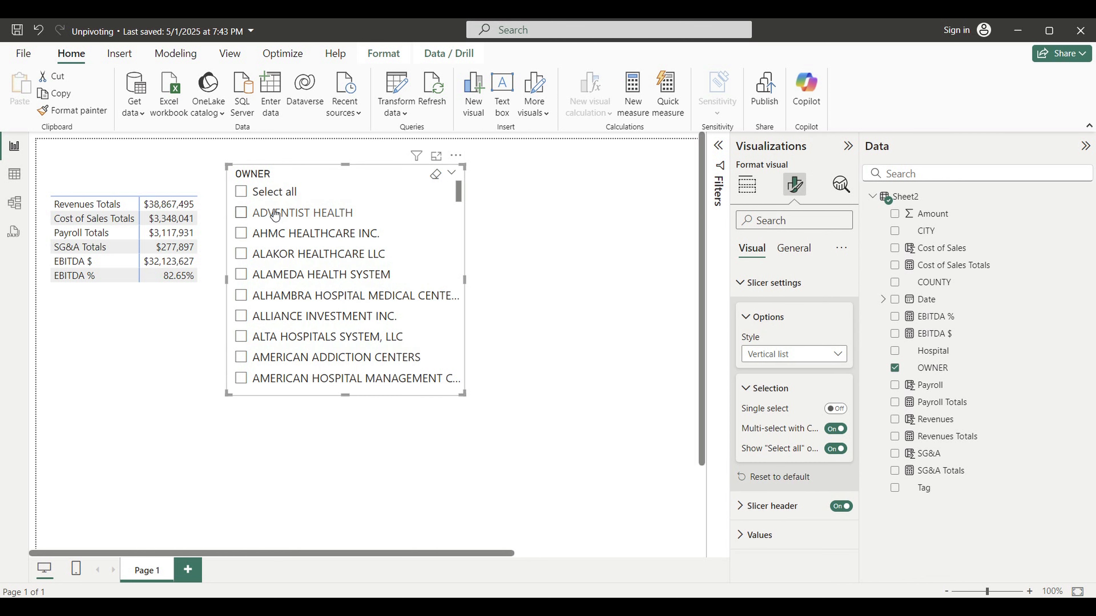
{"action": "left_click", "coordinate": [241, 191]}
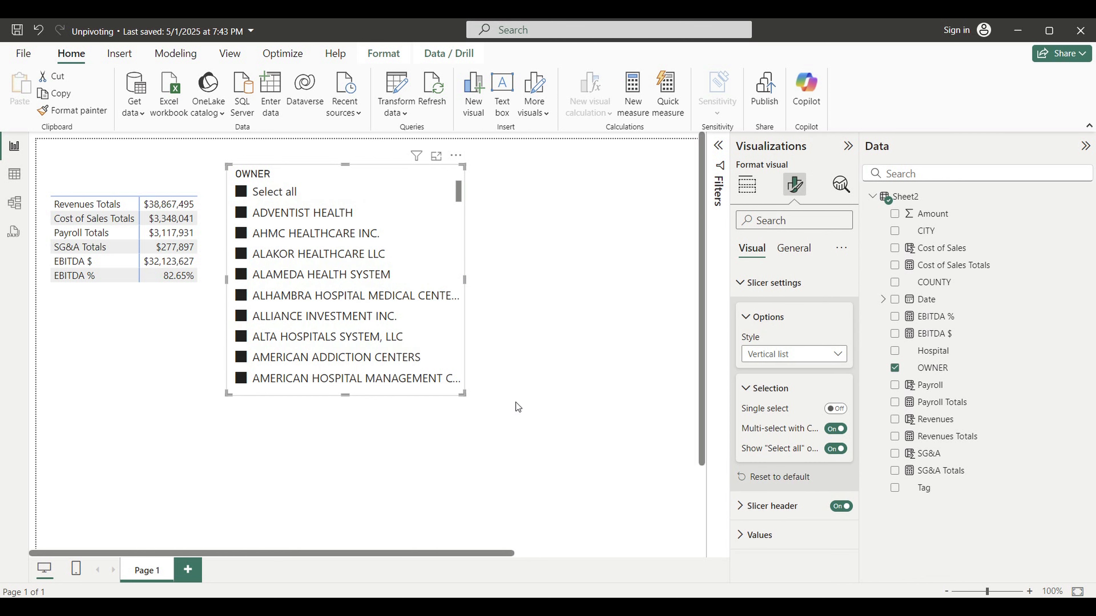
- Duplicate the OWNER slicer beside the original and replace the copy's field with Tag
{"action": "left_click", "coordinate": [945, 591]}
{"action": "left_click", "coordinate": [945, 591]}
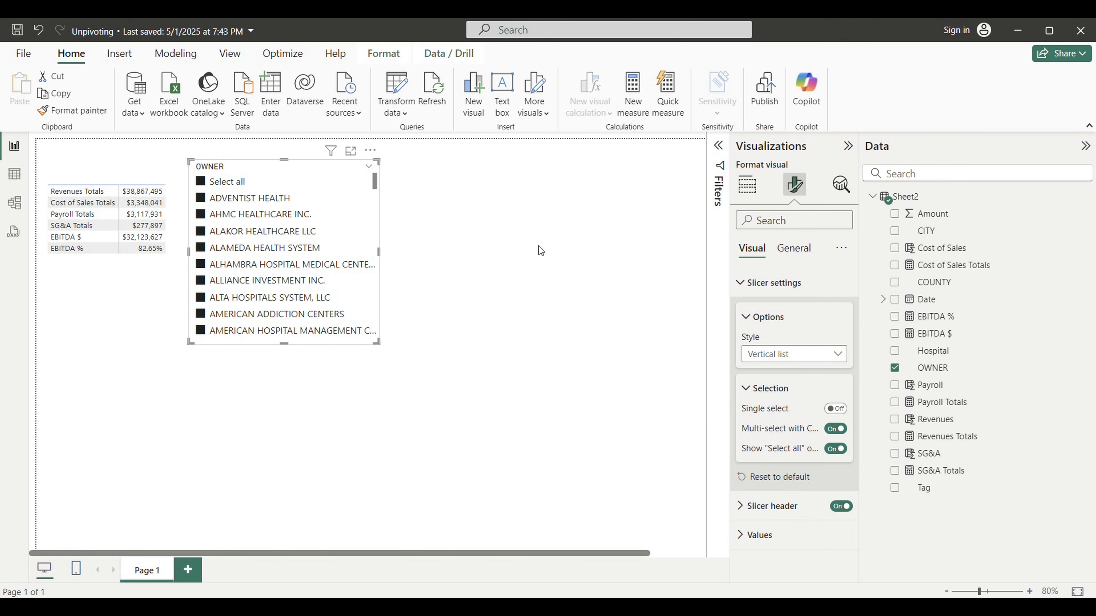
{"action": "key", "text": "ctrl+c"}
{"action": "key", "text": "ctrl+v"}
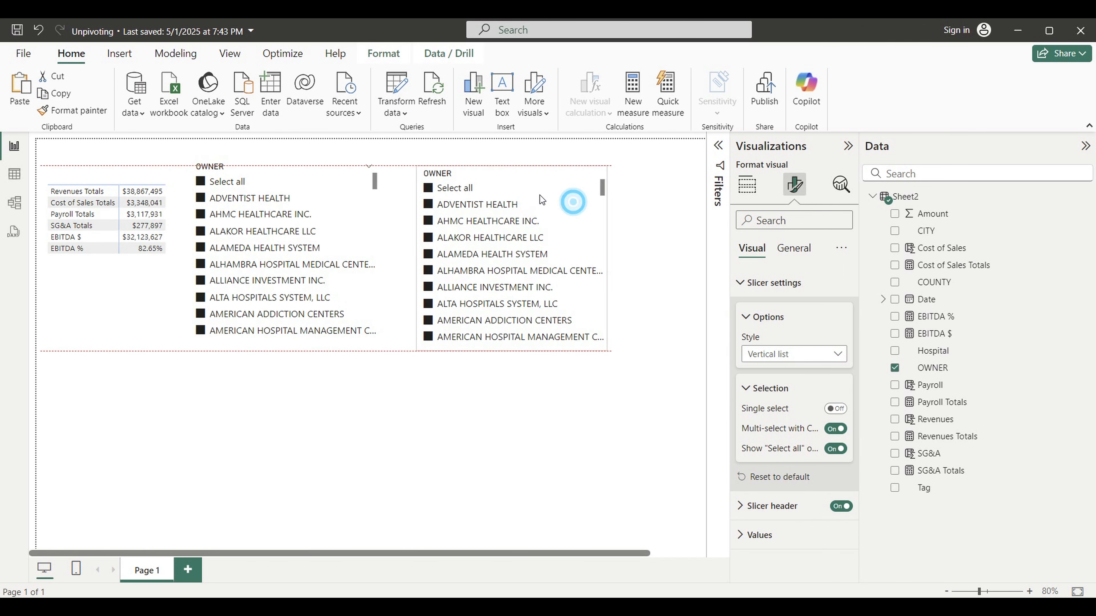
{"action": "left_click", "coordinate": [746, 186]}
{"action": "left_click_drag", "start_coordinate": [875, 471], "coordinate": [802, 415]}
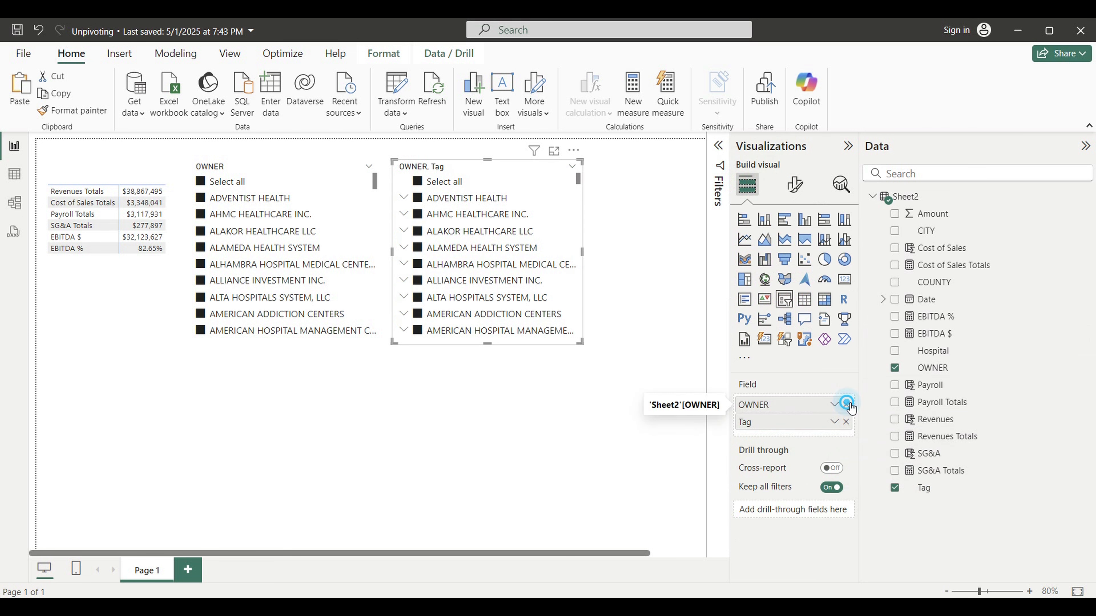
{"action": "left_click", "coordinate": [845, 404]}
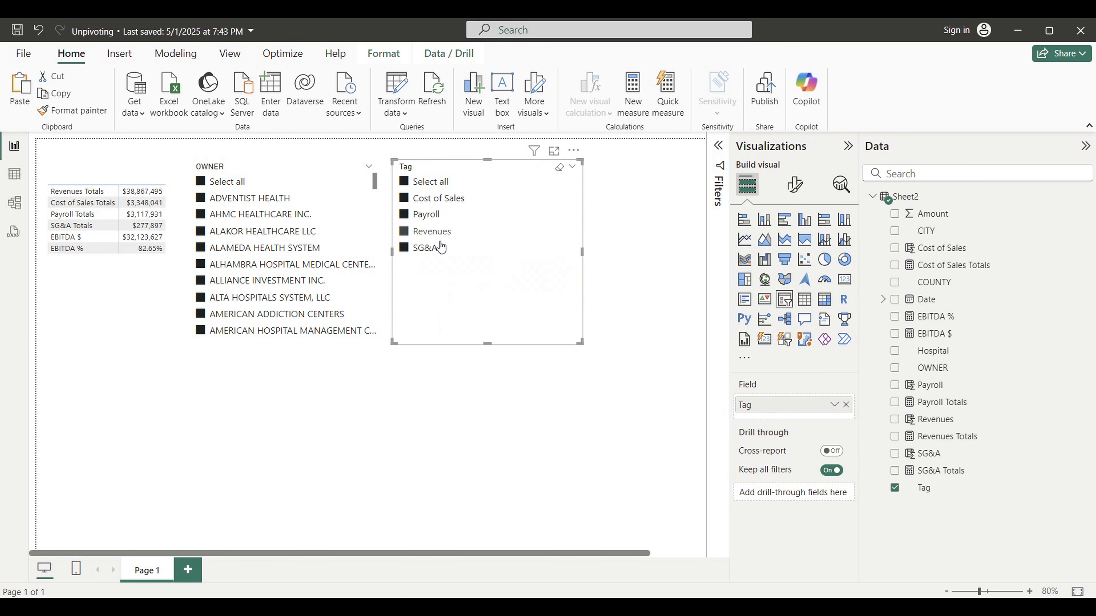
- Test the OWNER slicer by excluding several owners, including AHMC HEALTHCARE INC. and COUNTY OF SAN DIEGO, and reselect all owners
{"action": "left_click", "coordinate": [207, 216]}
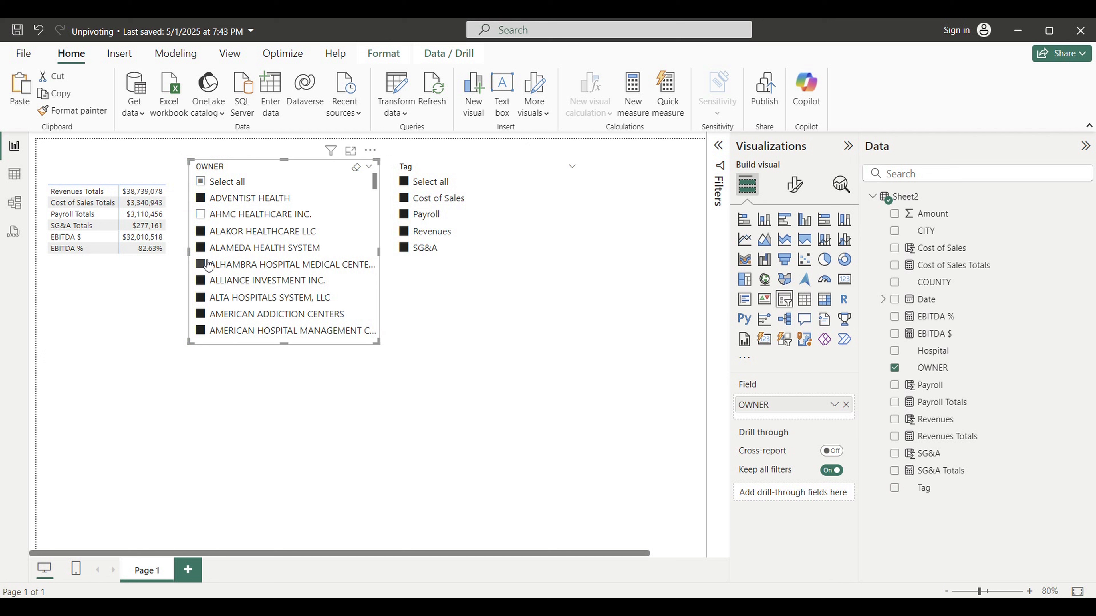
{"action": "left_click", "coordinate": [206, 332]}
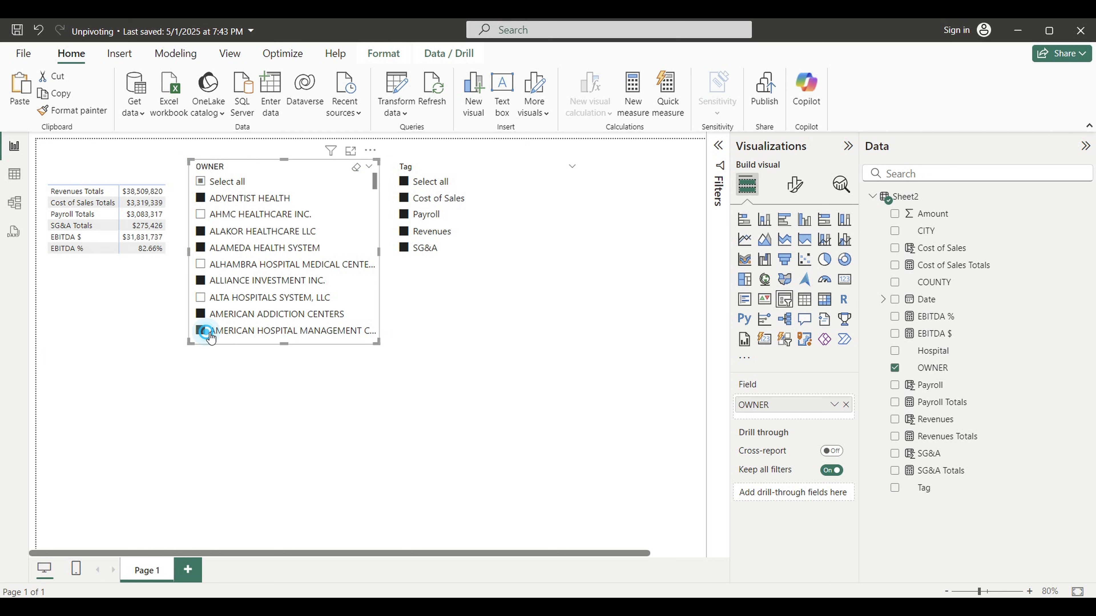
{"action": "scroll", "coordinate": [375, 190], "scroll_direction": "down", "scroll_amount": 10}
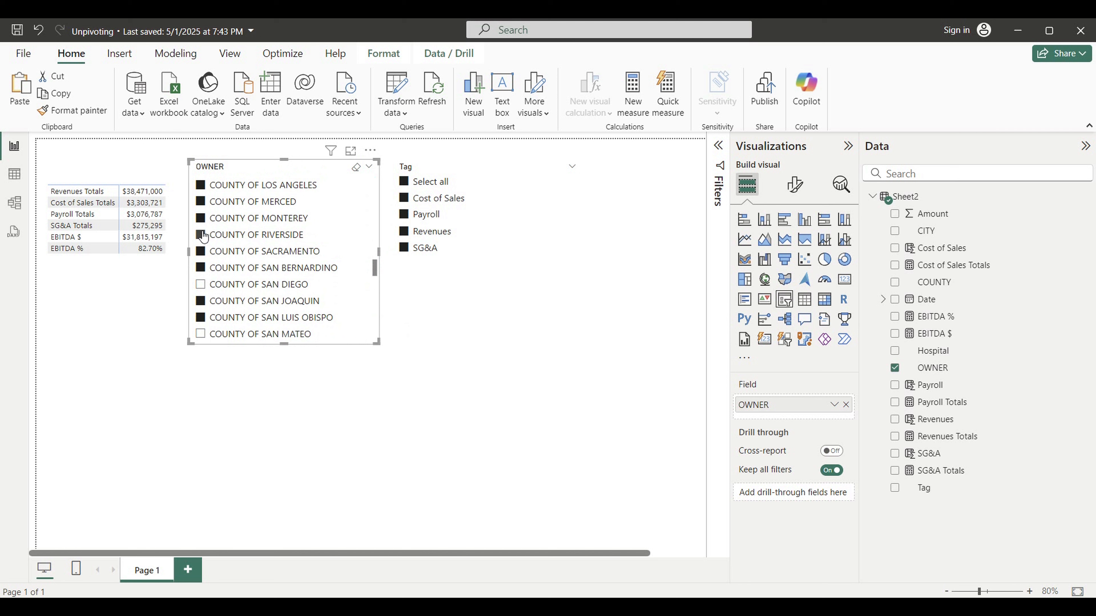
{"action": "left_click", "coordinate": [201, 202]}
{"action": "scroll", "coordinate": [259, 242], "scroll_direction": "down", "scroll_amount": 5}
{"action": "left_click", "coordinate": [201, 297]}
{"action": "left_click", "coordinate": [204, 220]}
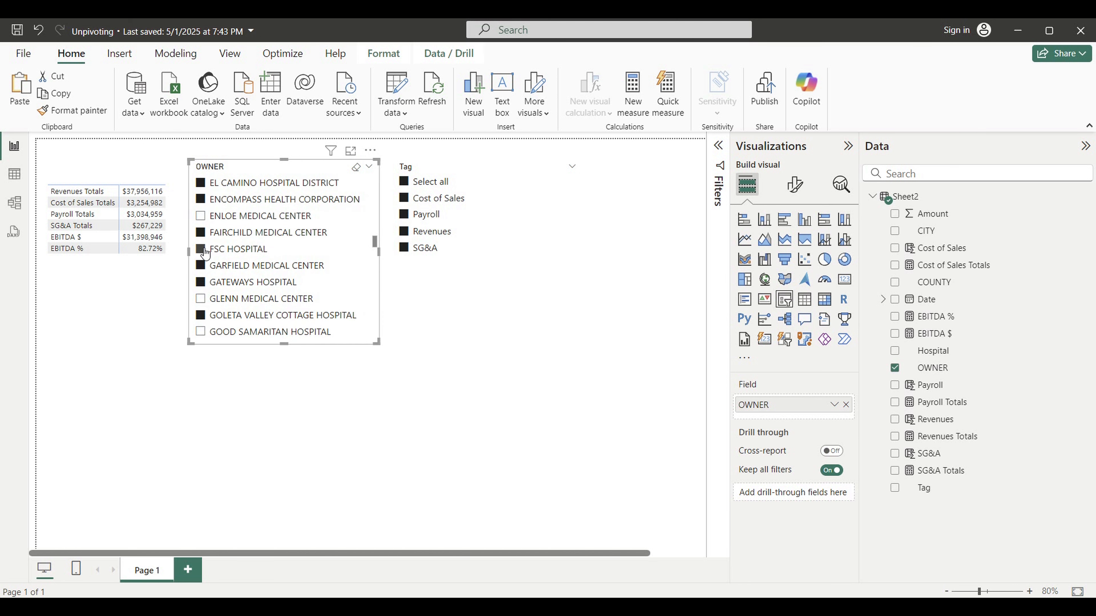
{"action": "scroll", "coordinate": [214, 196], "scroll_direction": "up", "scroll_amount": 15}
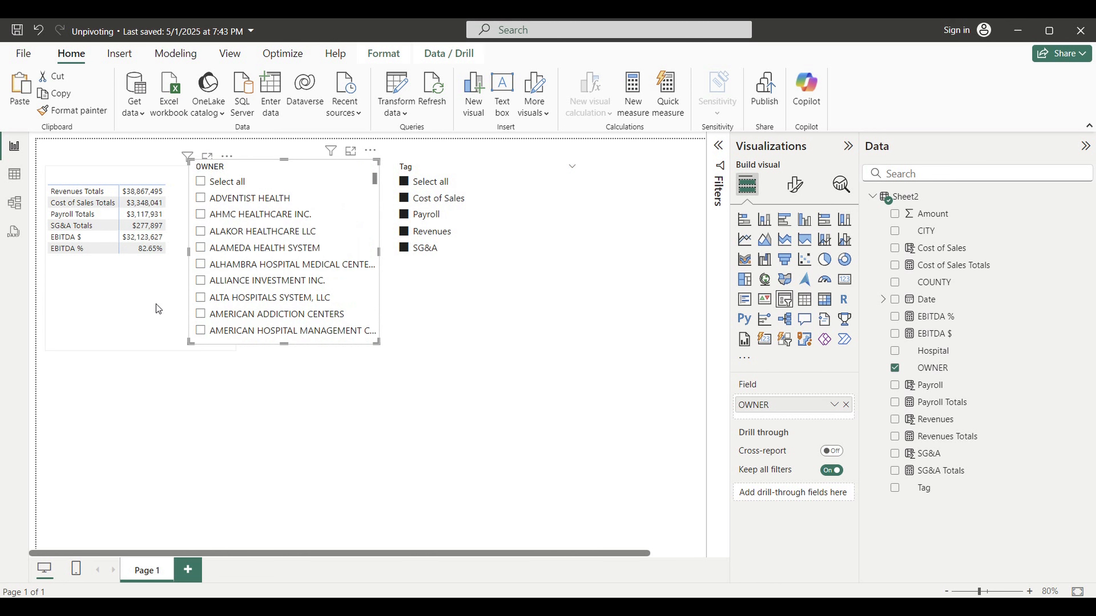
{"action": "left_click", "coordinate": [201, 182]}
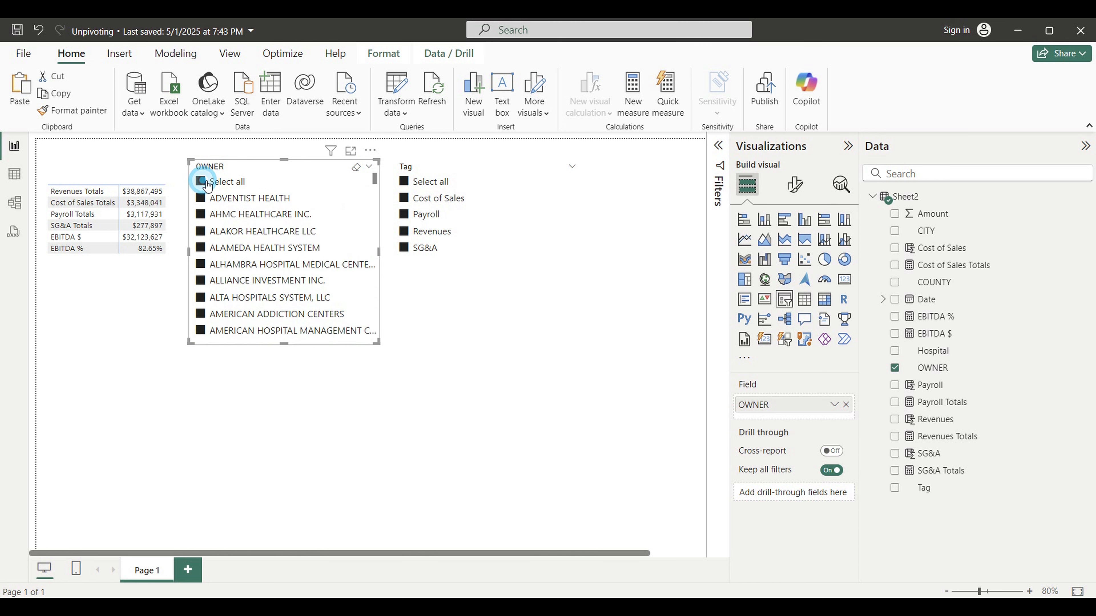
{"action": "left_click", "coordinate": [183, 230]}
- Test the Tag slicer by excluding Cost of Sales, Payroll, Revenues and SG&A in different combinations, and reselect all tags
{"action": "left_click", "coordinate": [404, 198]}
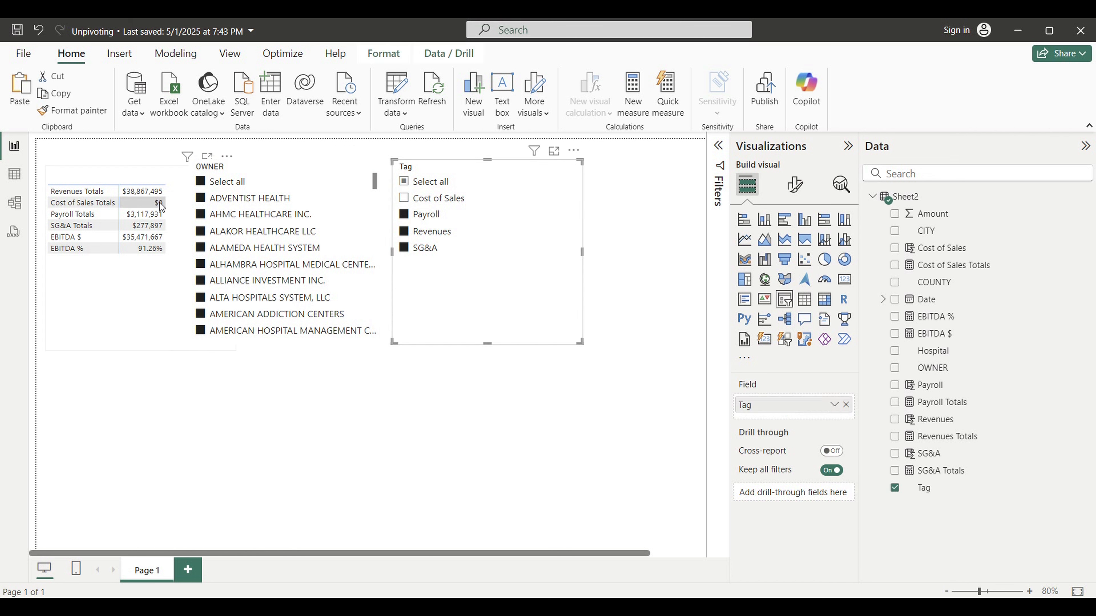
{"action": "left_click", "coordinate": [403, 198]}
{"action": "left_click", "coordinate": [408, 214]}
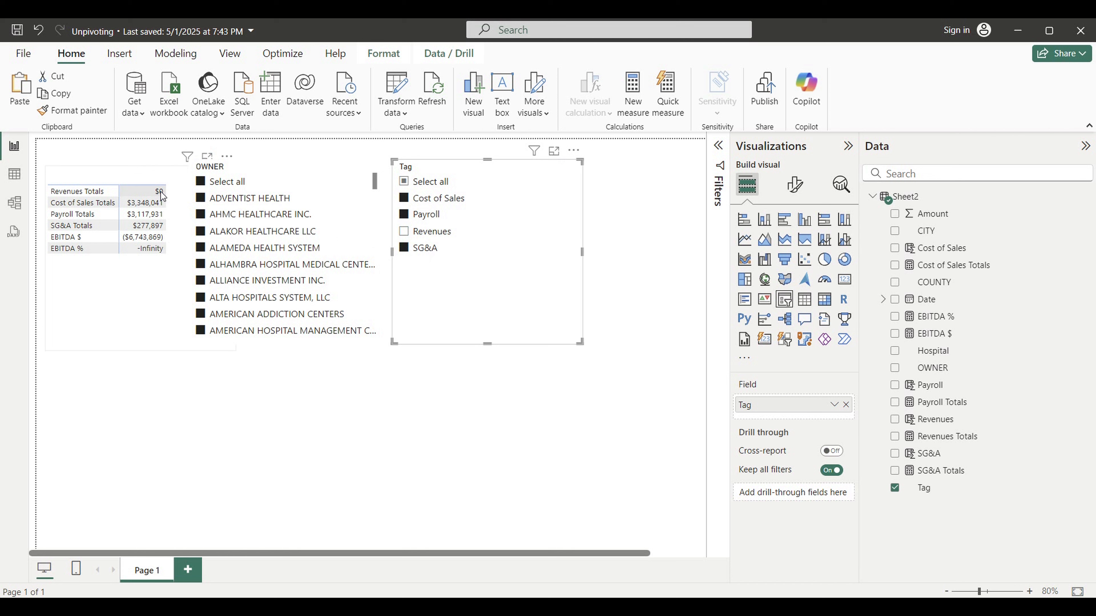
{"action": "left_click", "coordinate": [404, 232]}
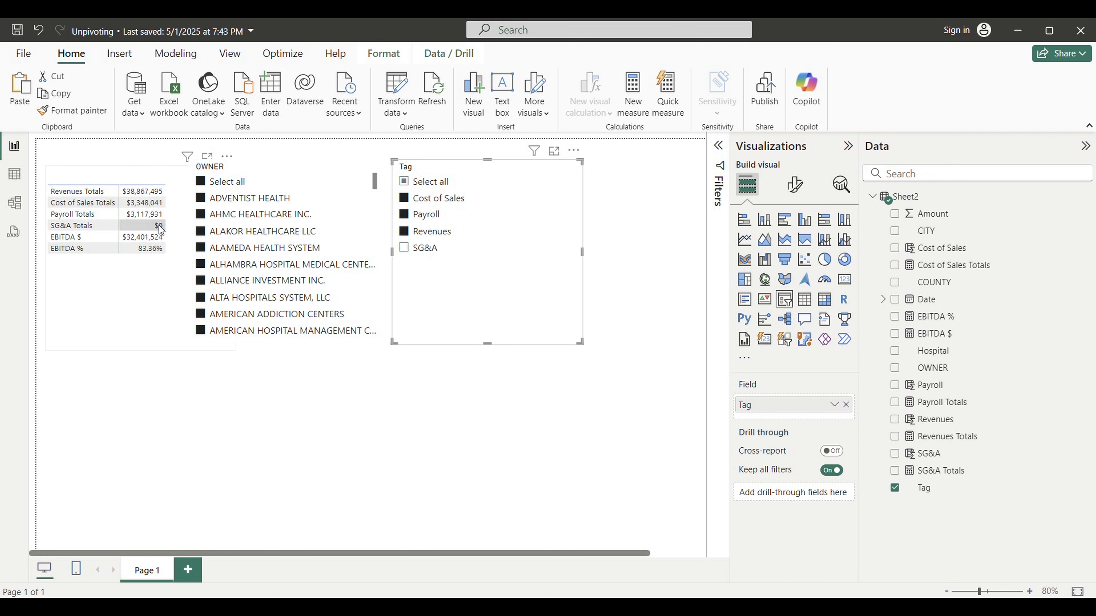
{"action": "left_click", "coordinate": [404, 214]}
{"action": "left_click", "coordinate": [405, 231]}
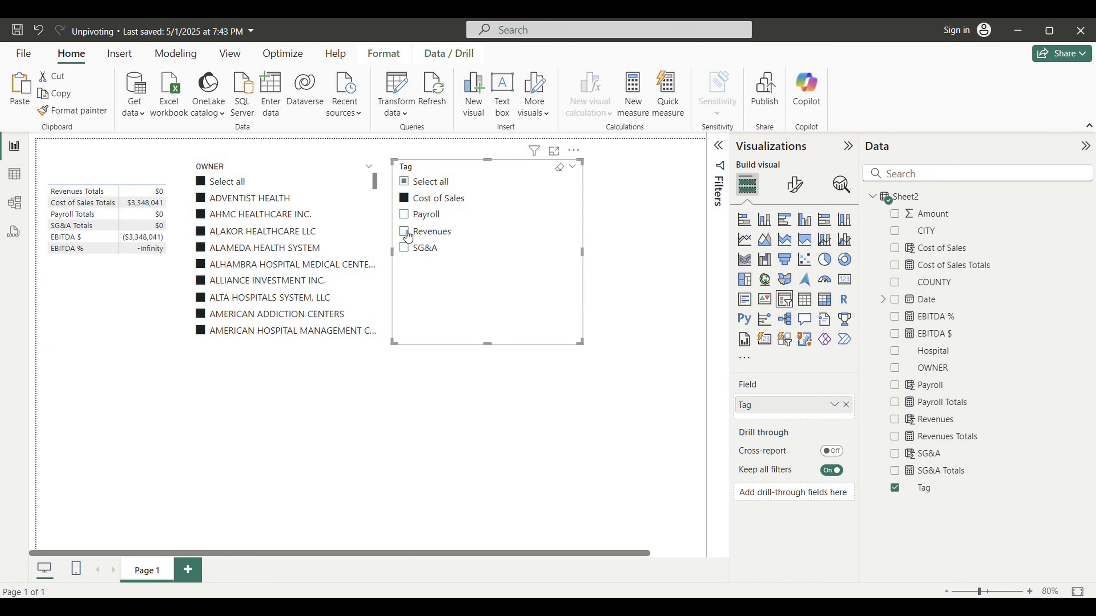
{"action": "left_click", "coordinate": [404, 182]}
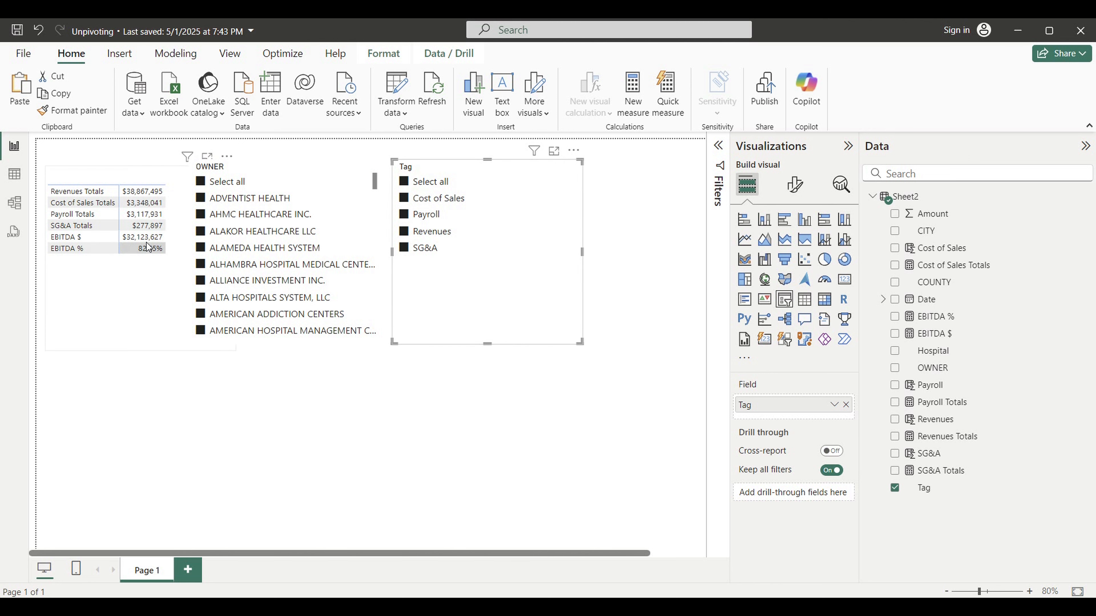
- Examine the Amount and Tag columns in the Sheet2 data table
{"action": "left_click", "coordinate": [13, 181]}
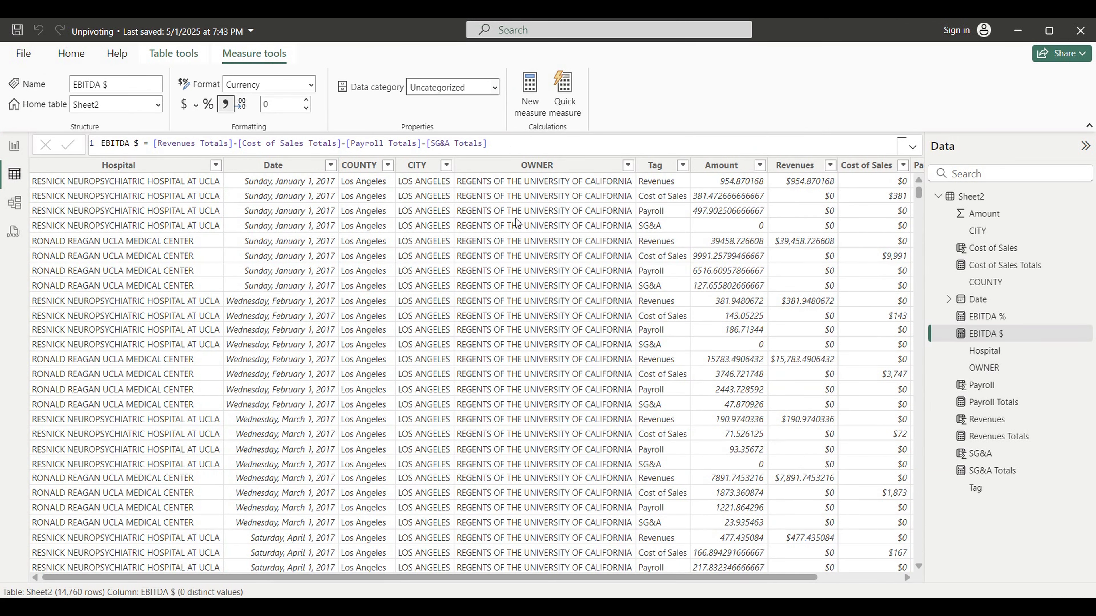
{"action": "left_click", "coordinate": [721, 165]}
{"action": "left_click", "coordinate": [655, 170]}
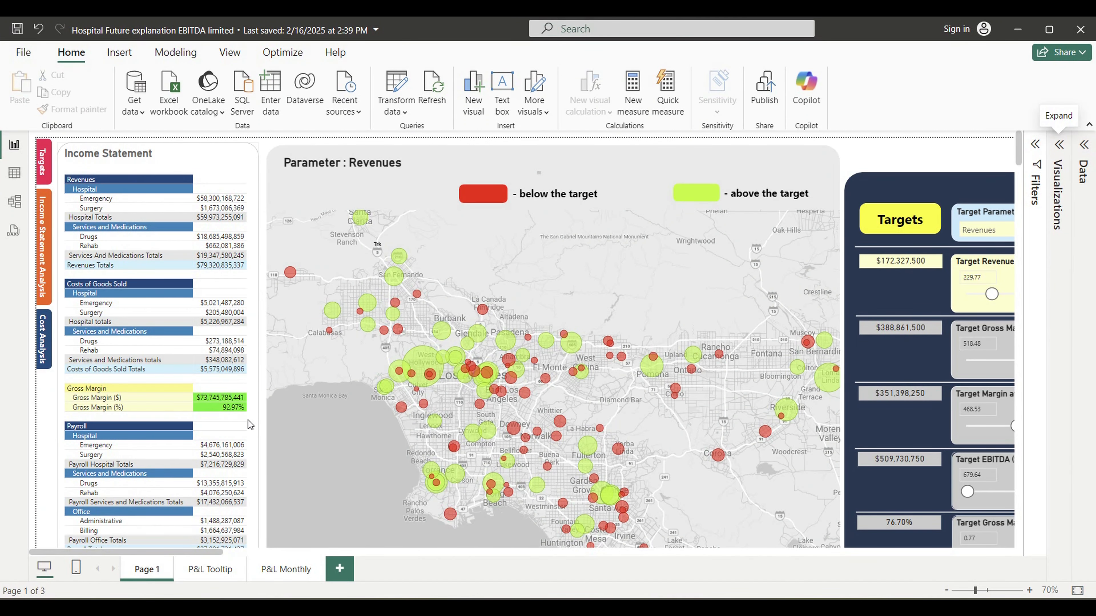
- Examine the income statement down to its EBITDA section in the Hospital Future explanation EBITDA limited report
{"action": "scroll", "coordinate": [248, 421], "scroll_direction": "down", "scroll_amount": 3}
{"action": "scroll", "coordinate": [231, 442], "scroll_direction": "down", "scroll_amount": 5}
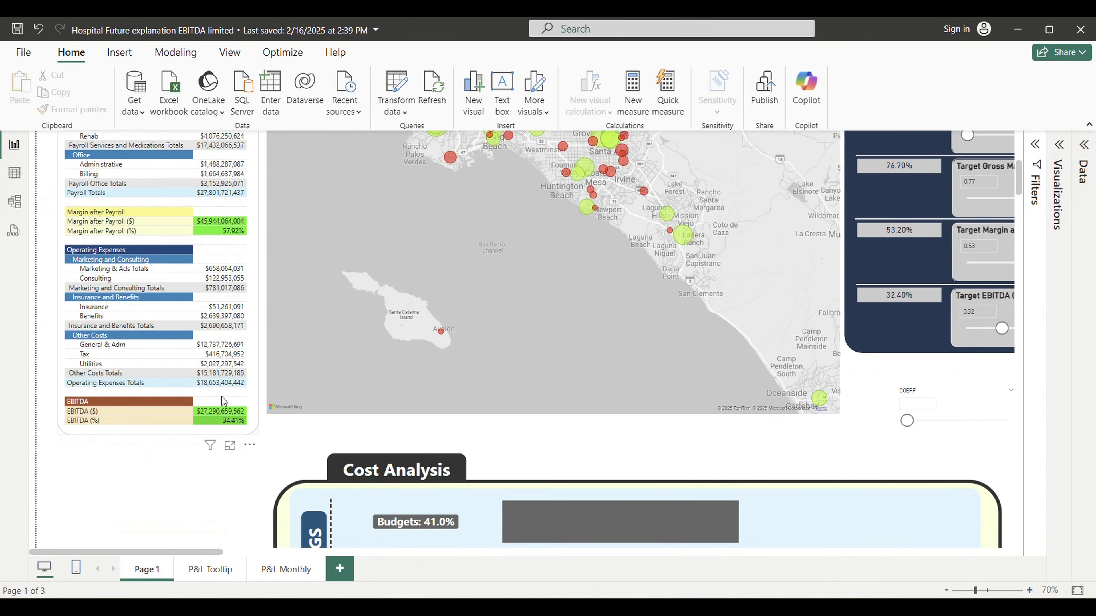
- Examine the Cost Analysis tooltips of several hospitals on the Revenues map
{"action": "scroll", "coordinate": [254, 313], "scroll_direction": "up", "scroll_amount": 7}
{"action": "mouse_move", "coordinate": [421, 296]}
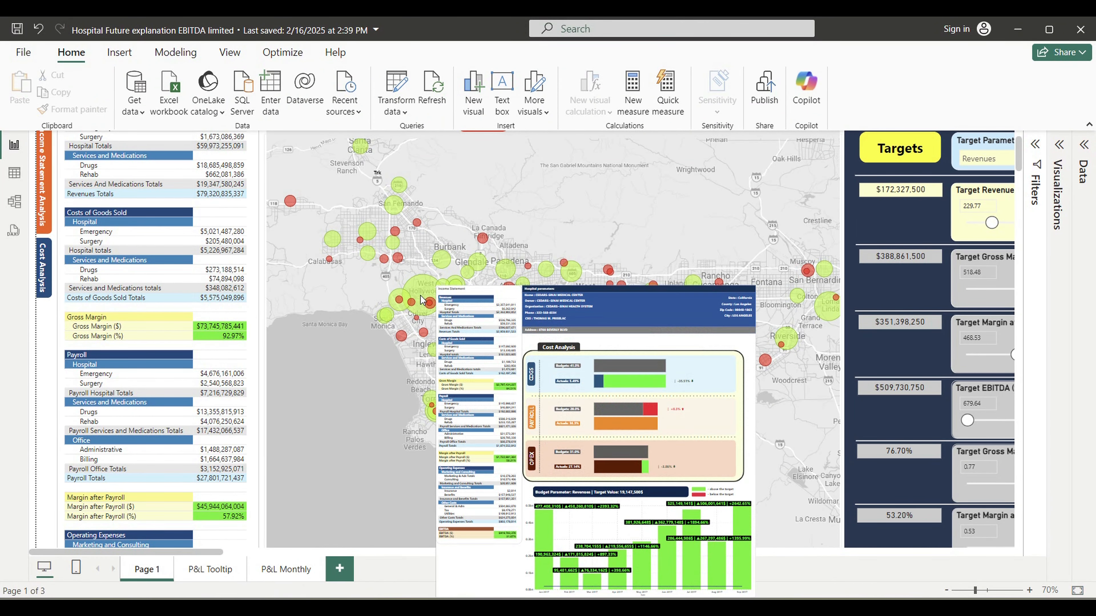
{"action": "mouse_move", "coordinate": [498, 414]}
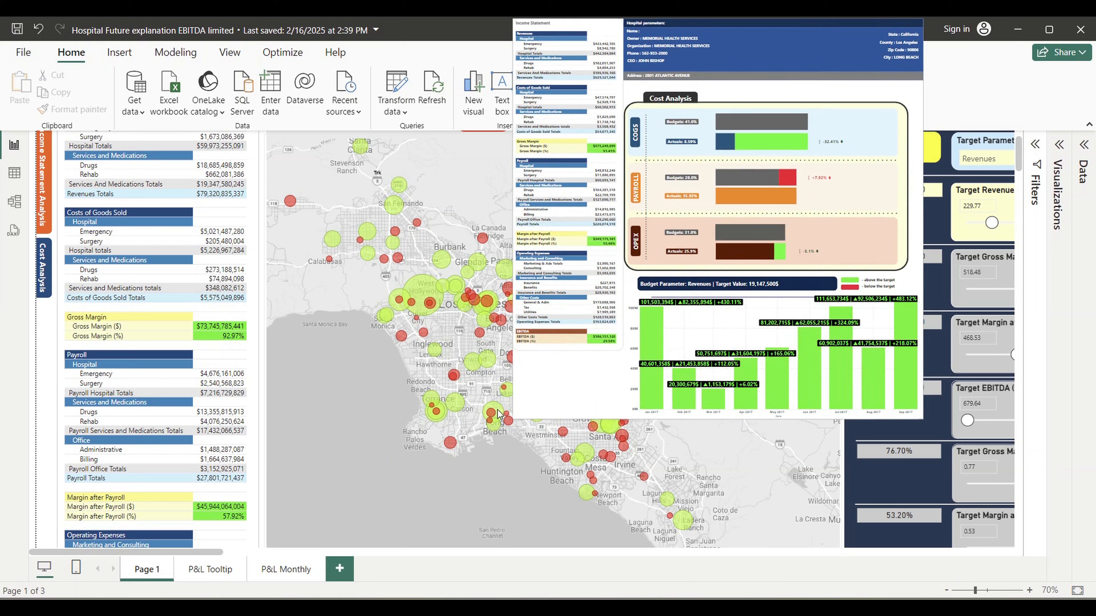
{"action": "mouse_move", "coordinate": [449, 445]}
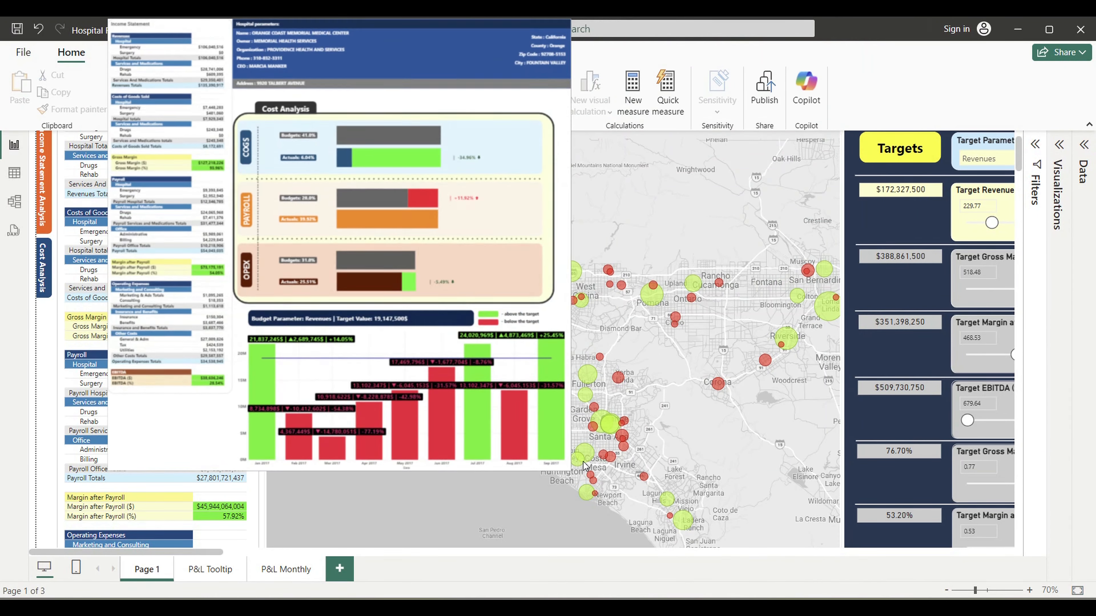
{"action": "mouse_move", "coordinate": [630, 465]}
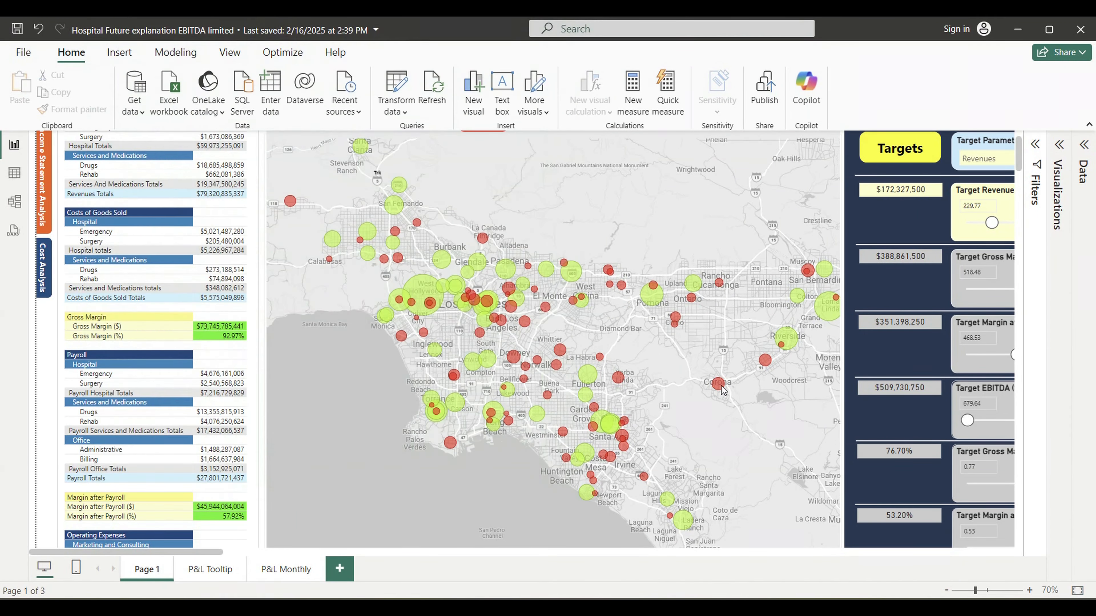
- Switch the map tooltips to Income Statement Analysis and examine them for several hospitals above and below the target
{"action": "scroll", "coordinate": [142, 250], "scroll_direction": "up", "scroll_amount": 2}
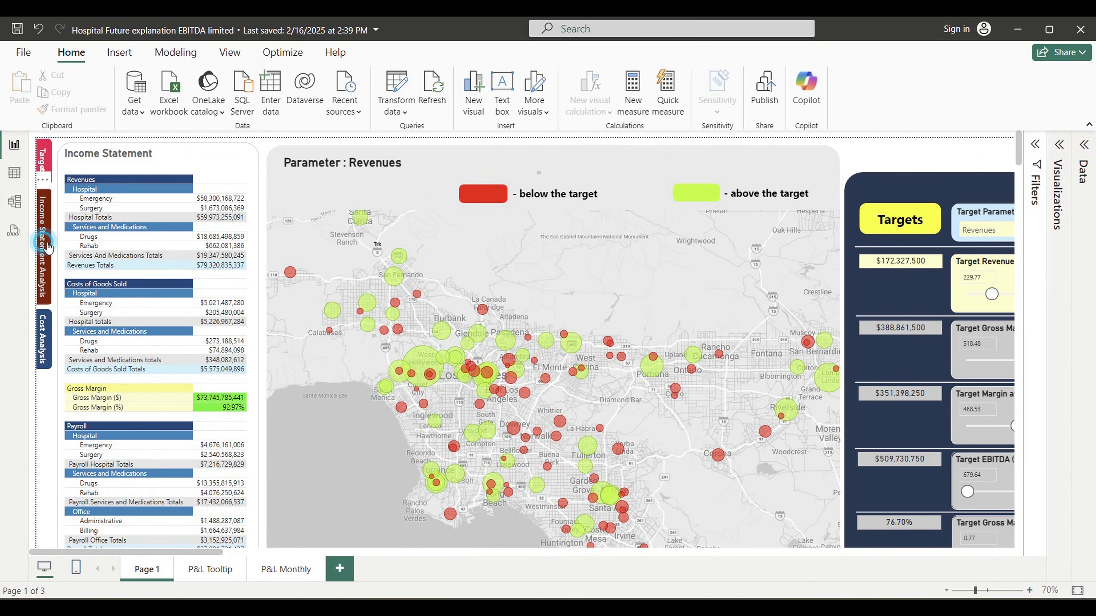
{"action": "mouse_move", "coordinate": [421, 369]}
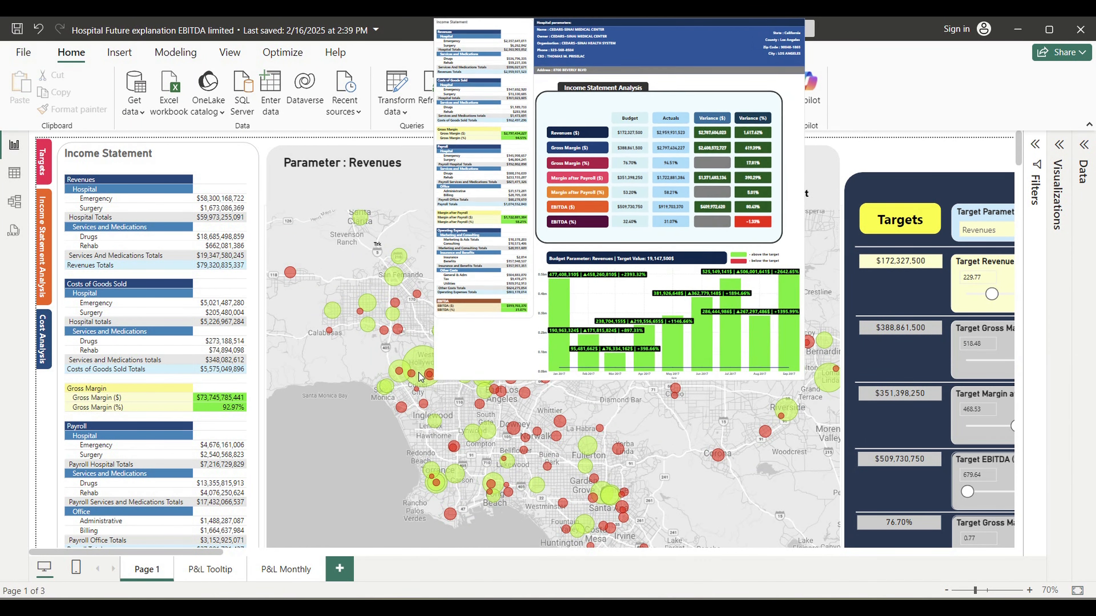
{"action": "mouse_move", "coordinate": [390, 396]}
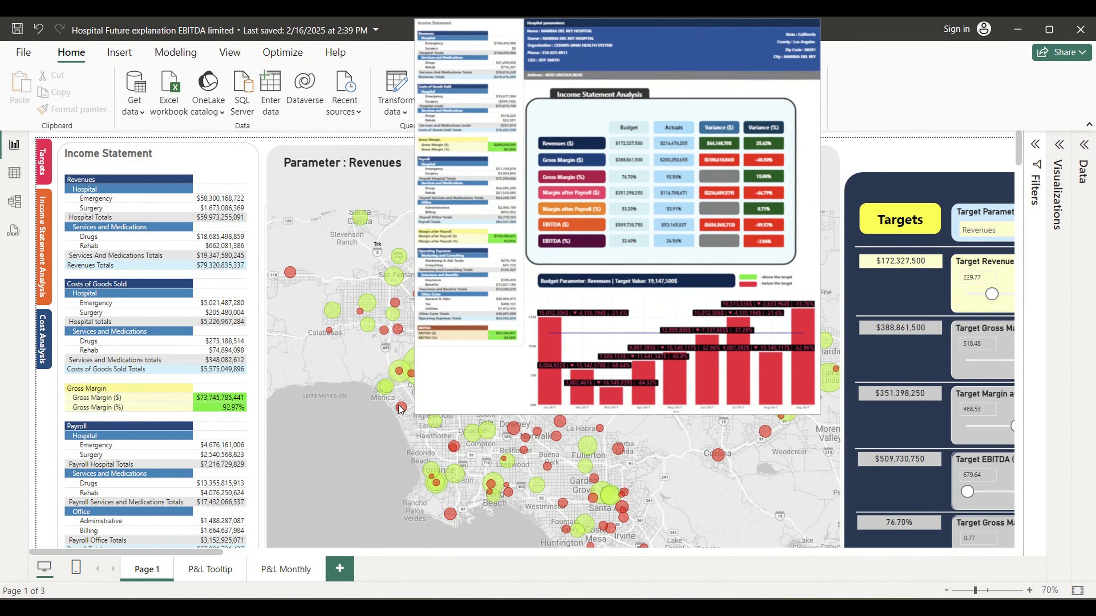
{"action": "mouse_move", "coordinate": [438, 475]}
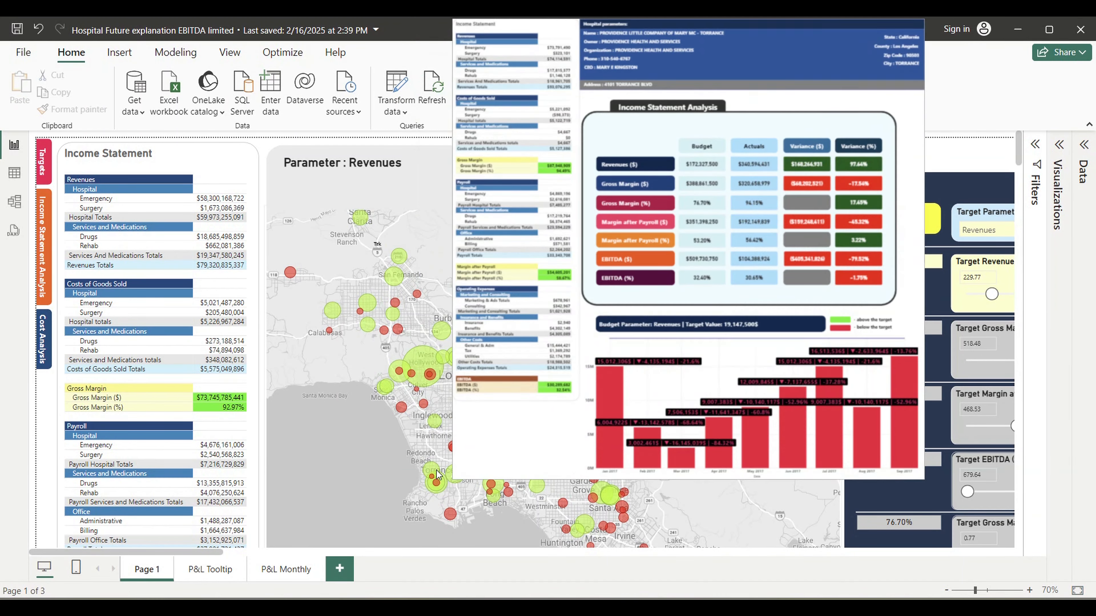
{"action": "mouse_move", "coordinate": [496, 501]}
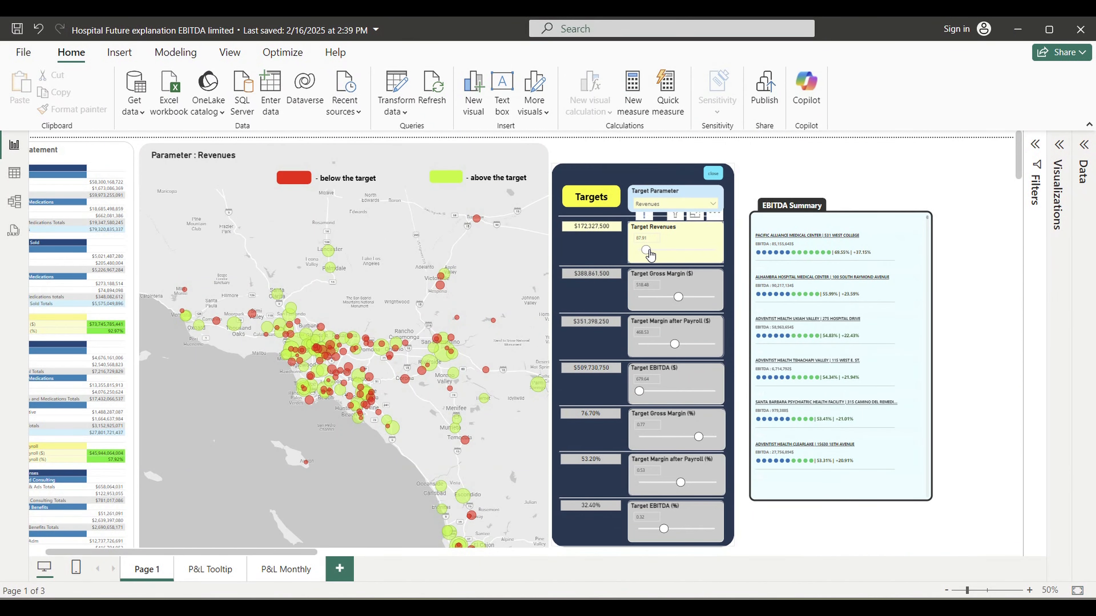
- Set the Target Revenues parameter to about 134.87, giving a revenue target of $101,148,750
{"action": "left_click", "coordinate": [645, 251]}
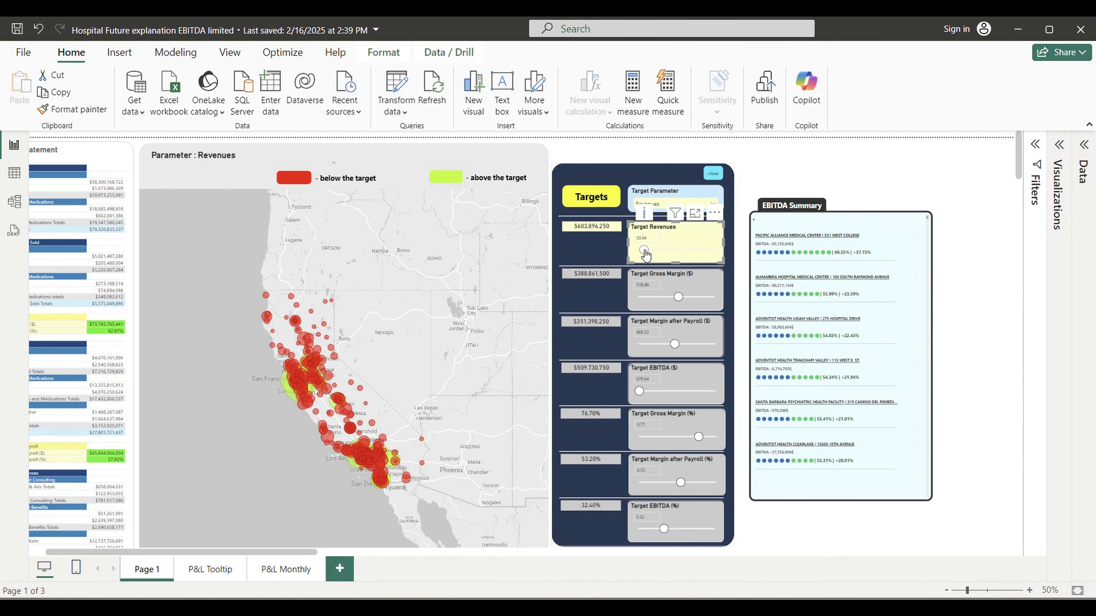
{"action": "left_click_drag", "start_coordinate": [646, 255], "coordinate": [650, 255]}
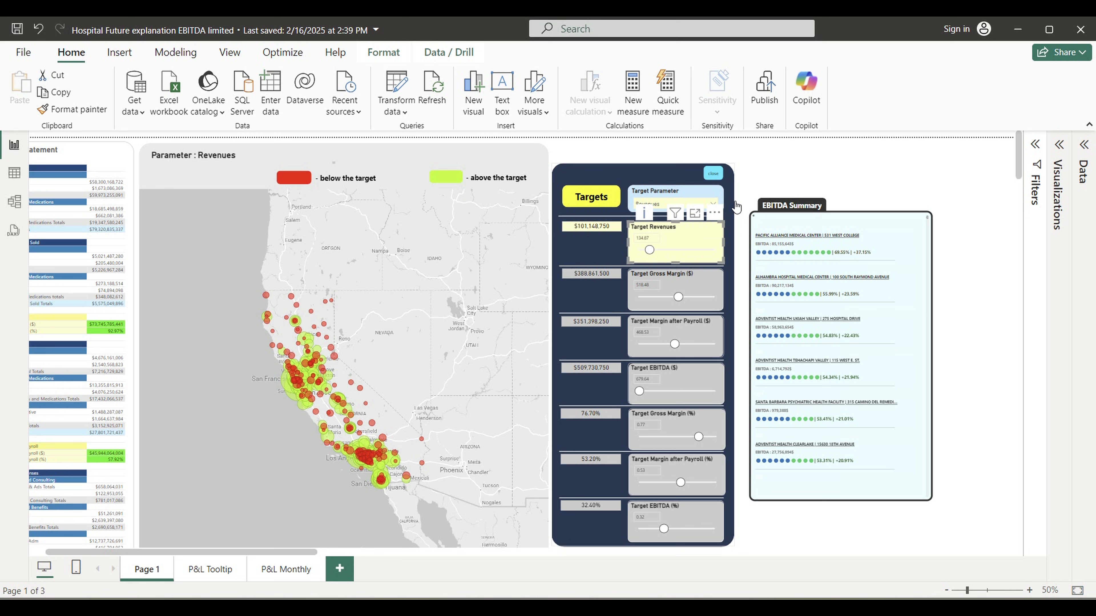
- Compare the map by setting the Target Parameter to Gross Margin ($), Gross Margin (%), Margin after Payroll ($), Margin after Payroll (%) and EBITDA ($)
{"action": "left_click", "coordinate": [690, 204]}
{"action": "left_click", "coordinate": [666, 227]}
{"action": "left_click", "coordinate": [673, 203]}
{"action": "left_click", "coordinate": [663, 240]}
{"action": "left_click", "coordinate": [673, 204]}
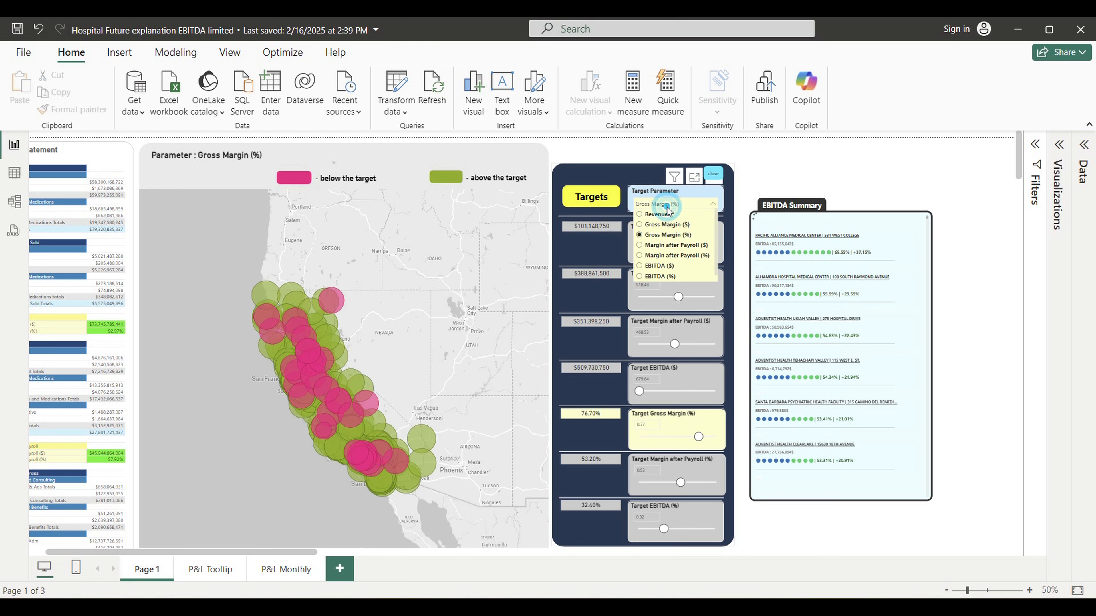
{"action": "left_click", "coordinate": [662, 251]}
{"action": "left_click", "coordinate": [663, 206]}
{"action": "left_click", "coordinate": [664, 255]}
{"action": "left_click", "coordinate": [667, 204]}
{"action": "left_click", "coordinate": [659, 265]}
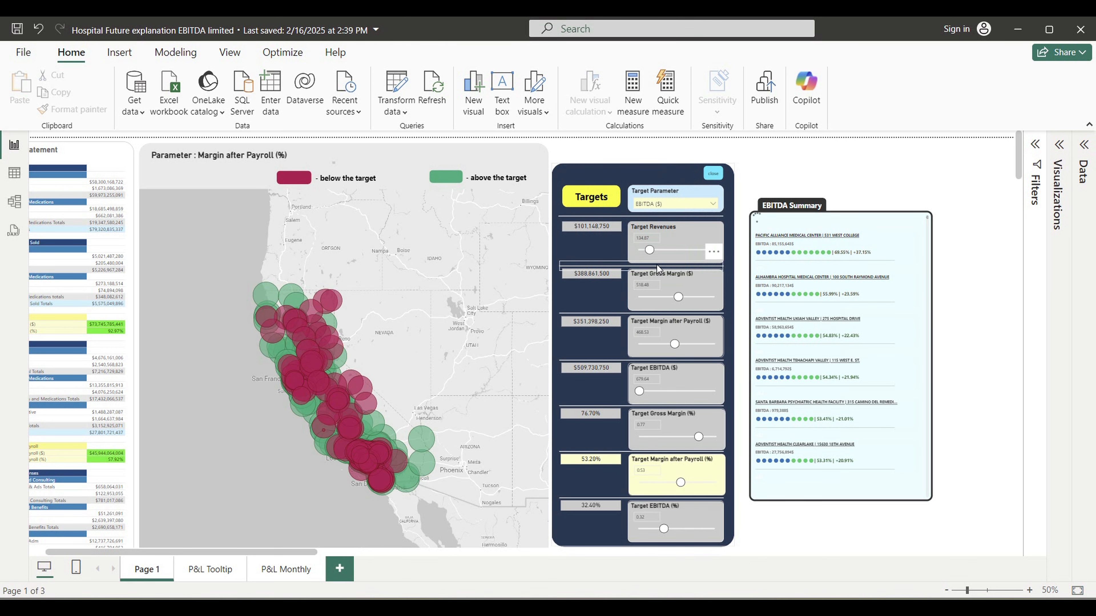
- Lower Target EBITDA ($) to 0, and switch the Target Parameter to EBITDA (%) and back to Revenues
{"action": "left_click", "coordinate": [647, 398]}
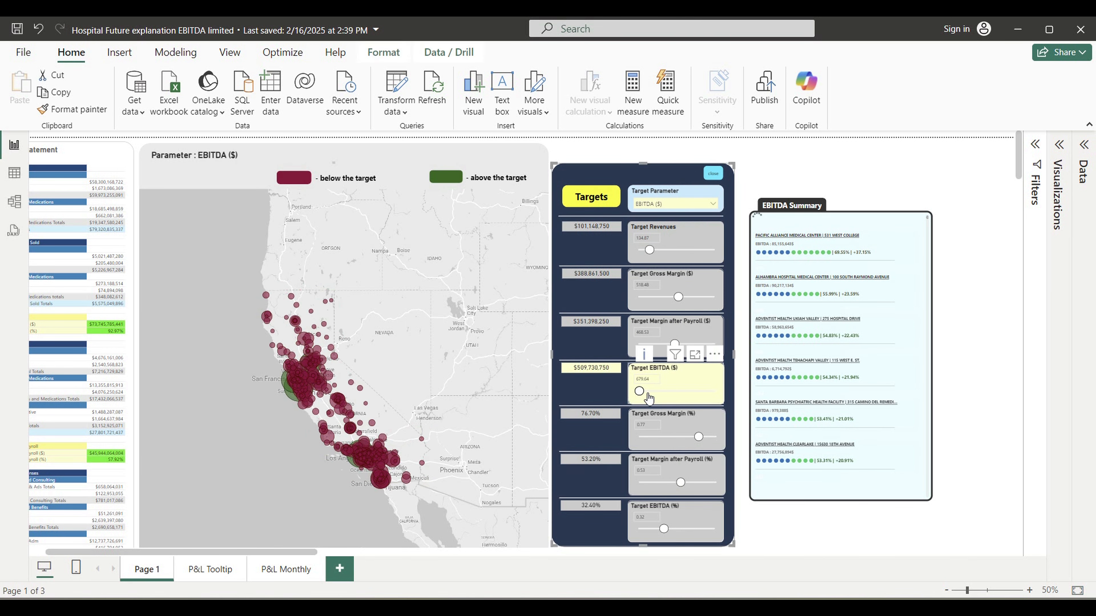
{"action": "left_click", "coordinate": [659, 203]}
{"action": "left_click", "coordinate": [651, 276]}
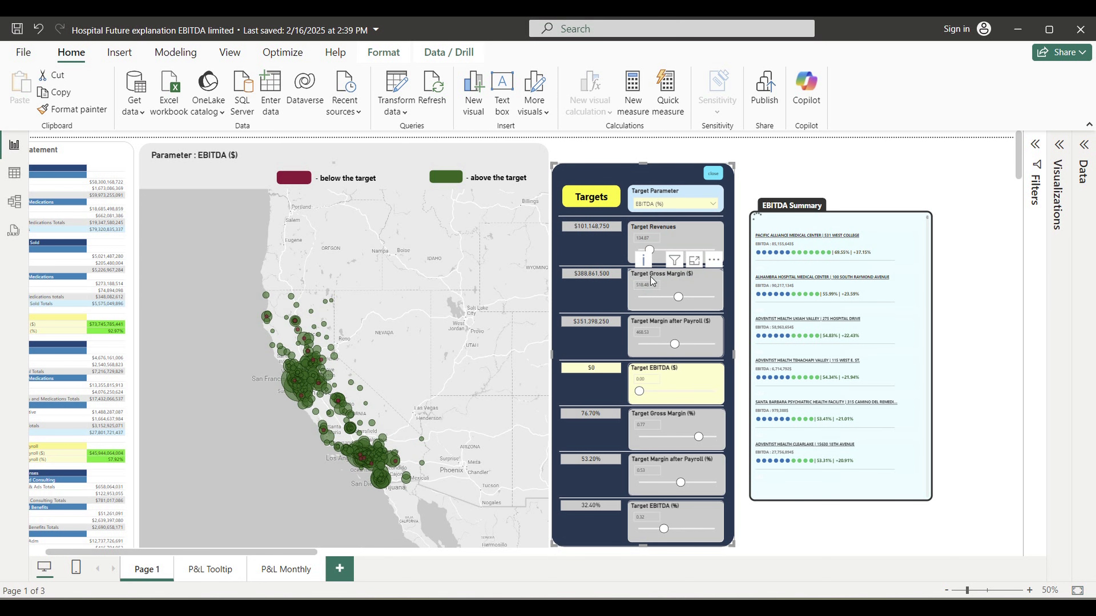
{"action": "left_click", "coordinate": [659, 204]}
{"action": "left_click", "coordinate": [658, 218]}
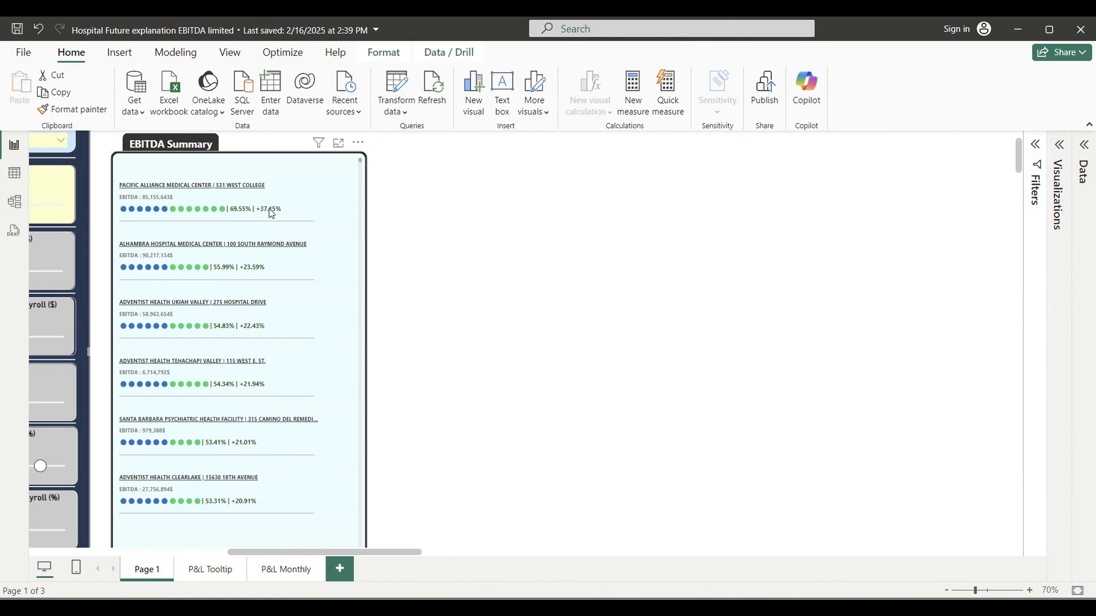
- Examine the EBITDA Summary down to its lowest-ranked hospitals and view the monthly income statement tooltips of several of them
{"action": "left_click_drag", "start_coordinate": [360, 161], "coordinate": [434, 182]}
{"action": "left_click_drag", "start_coordinate": [359, 173], "coordinate": [369, 544]}
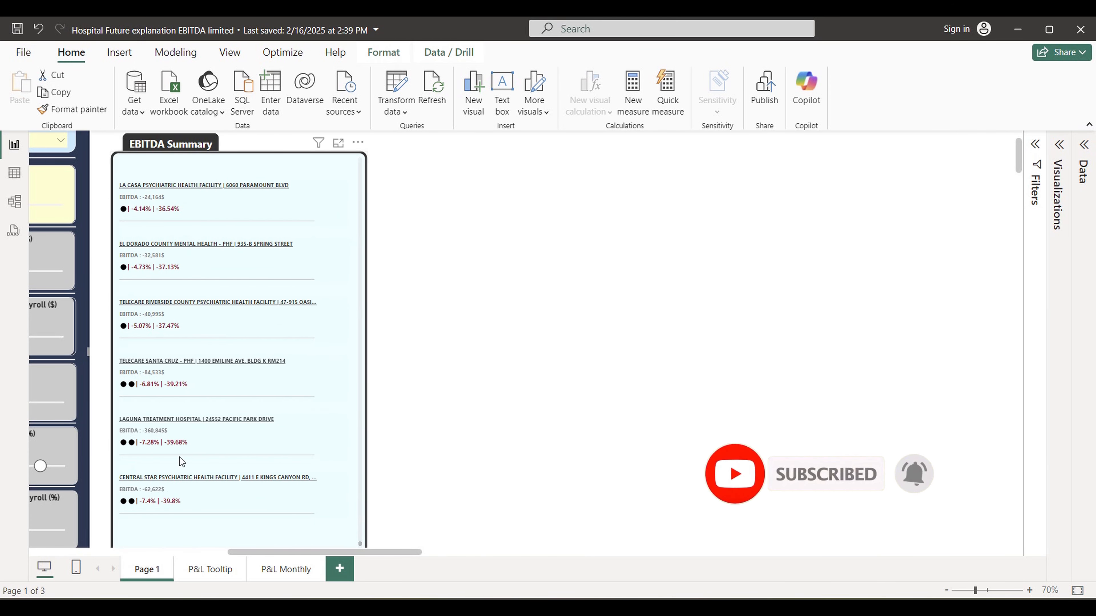
{"action": "mouse_move", "coordinate": [137, 447]}
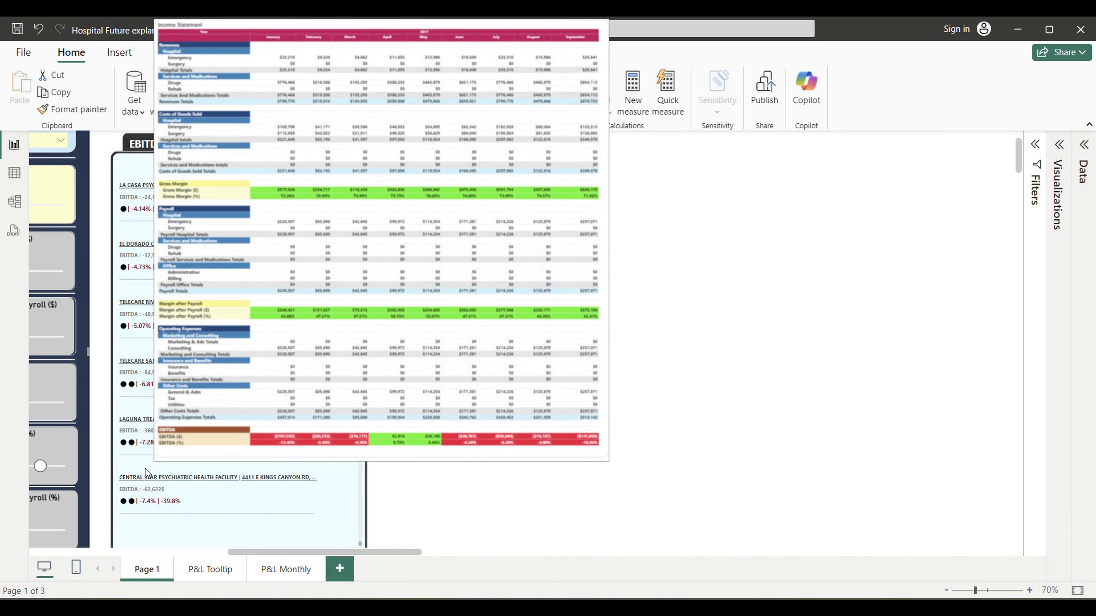
{"action": "mouse_move", "coordinate": [147, 502]}
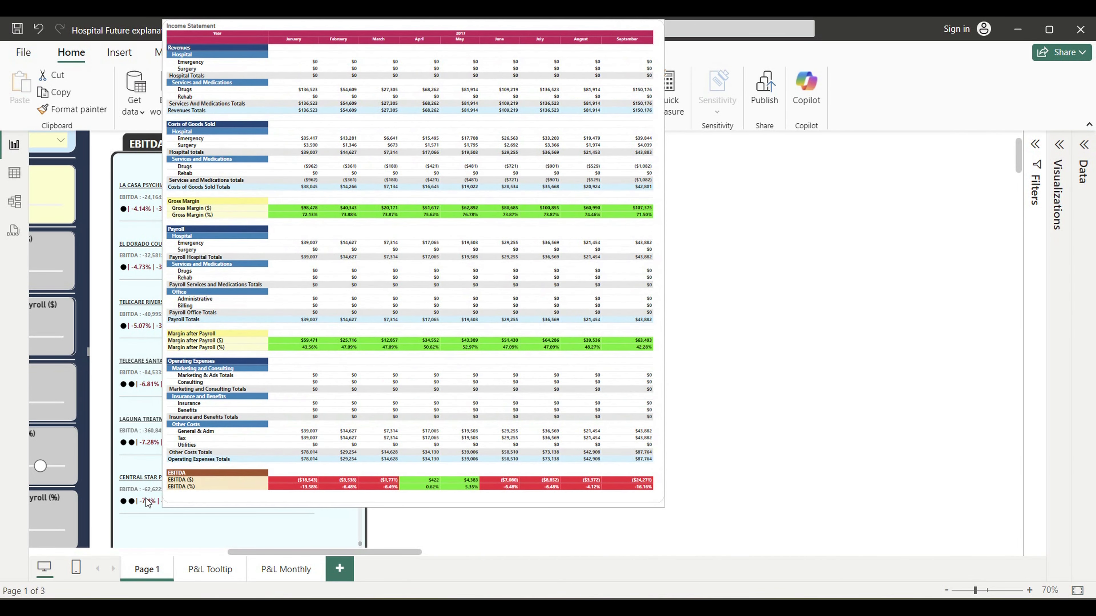
{"action": "mouse_move", "coordinate": [147, 326]}
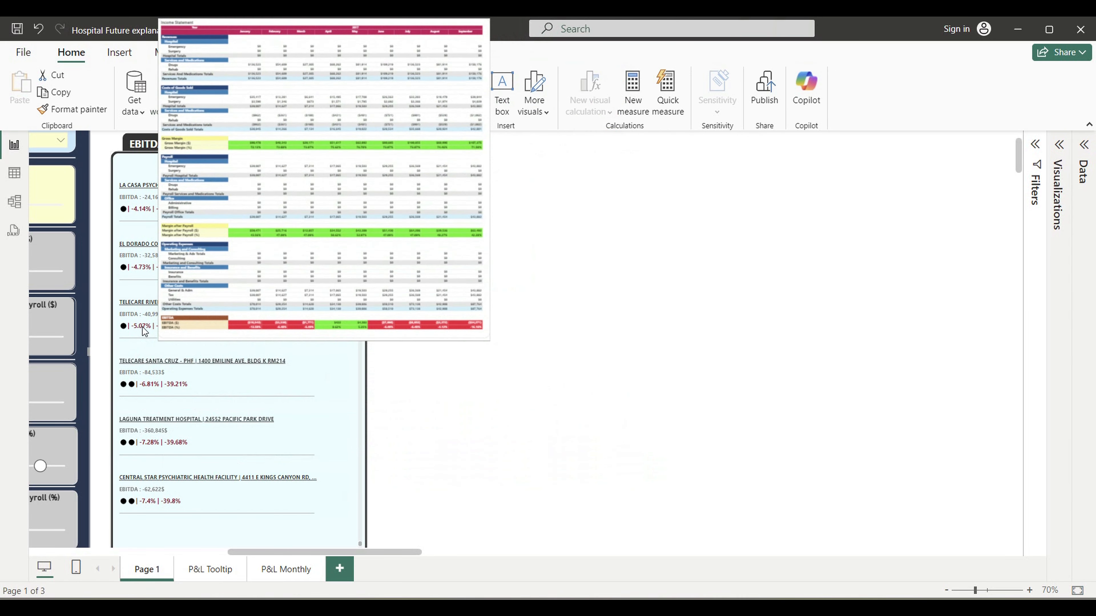